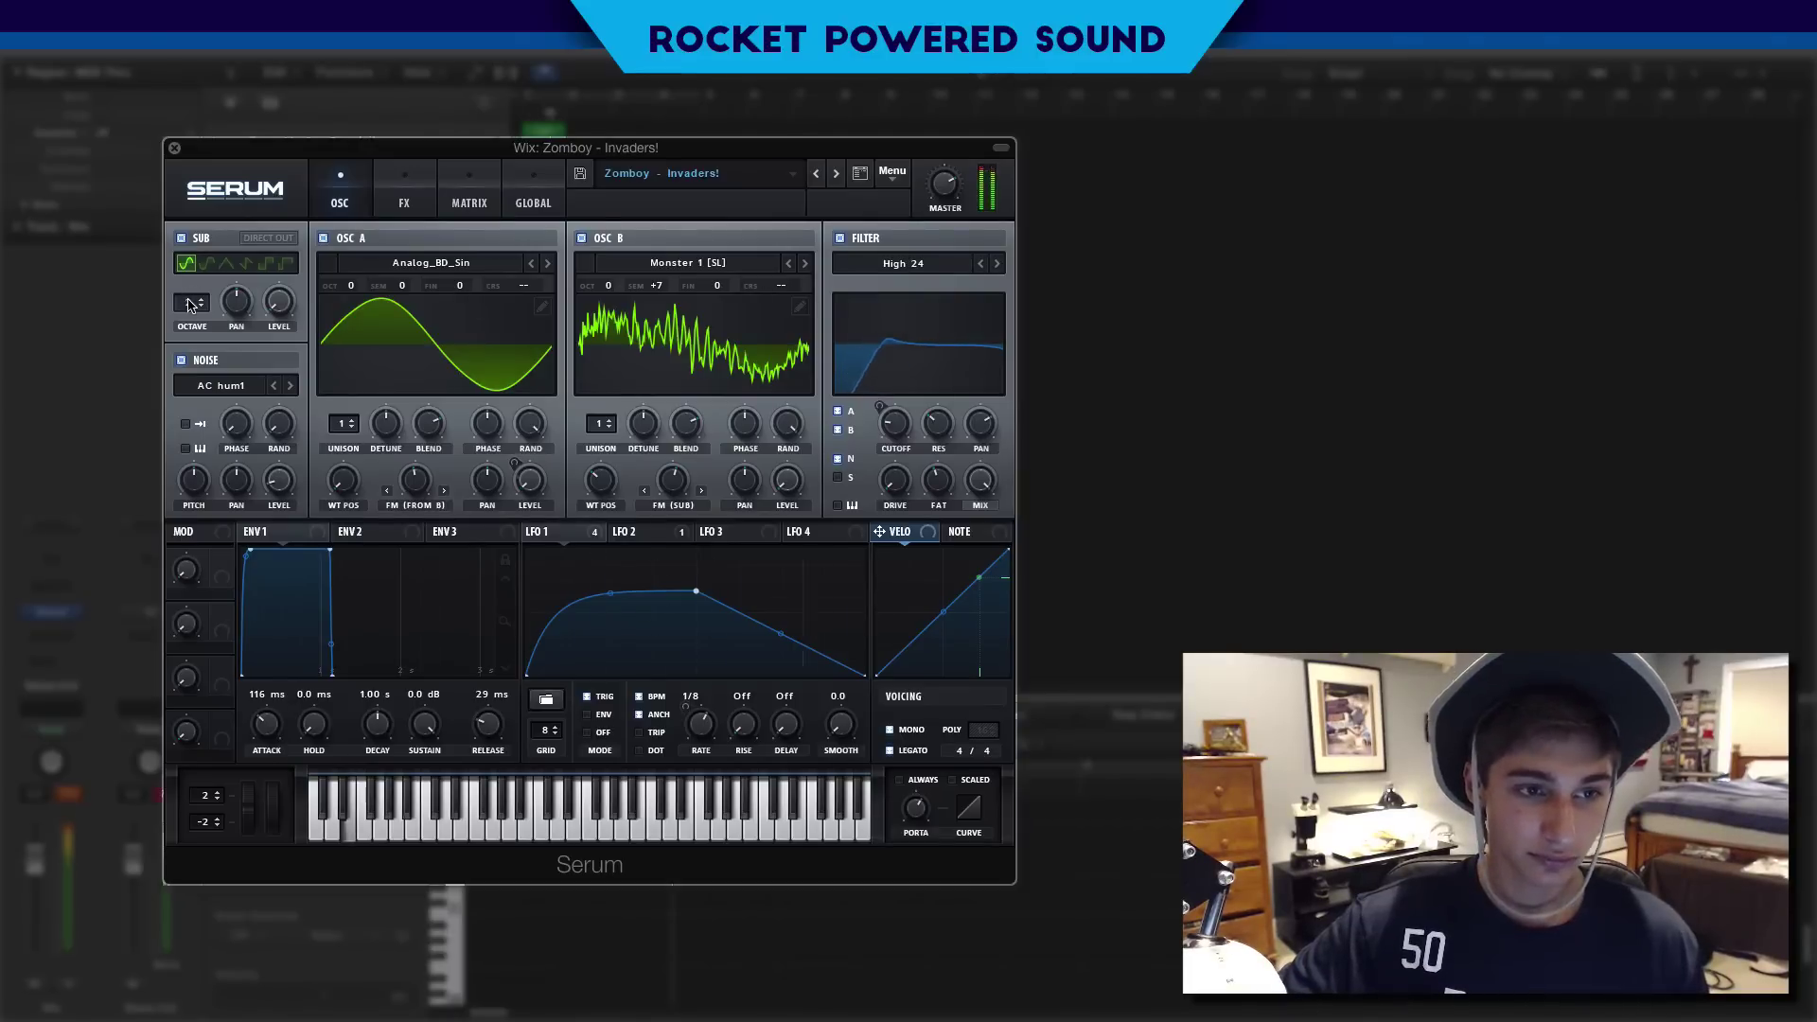
Step: Try different sub oscillator octave settings, including 1 and 3, in the Zomboy - Invaders! preset
scroll(190, 303, up, 1)
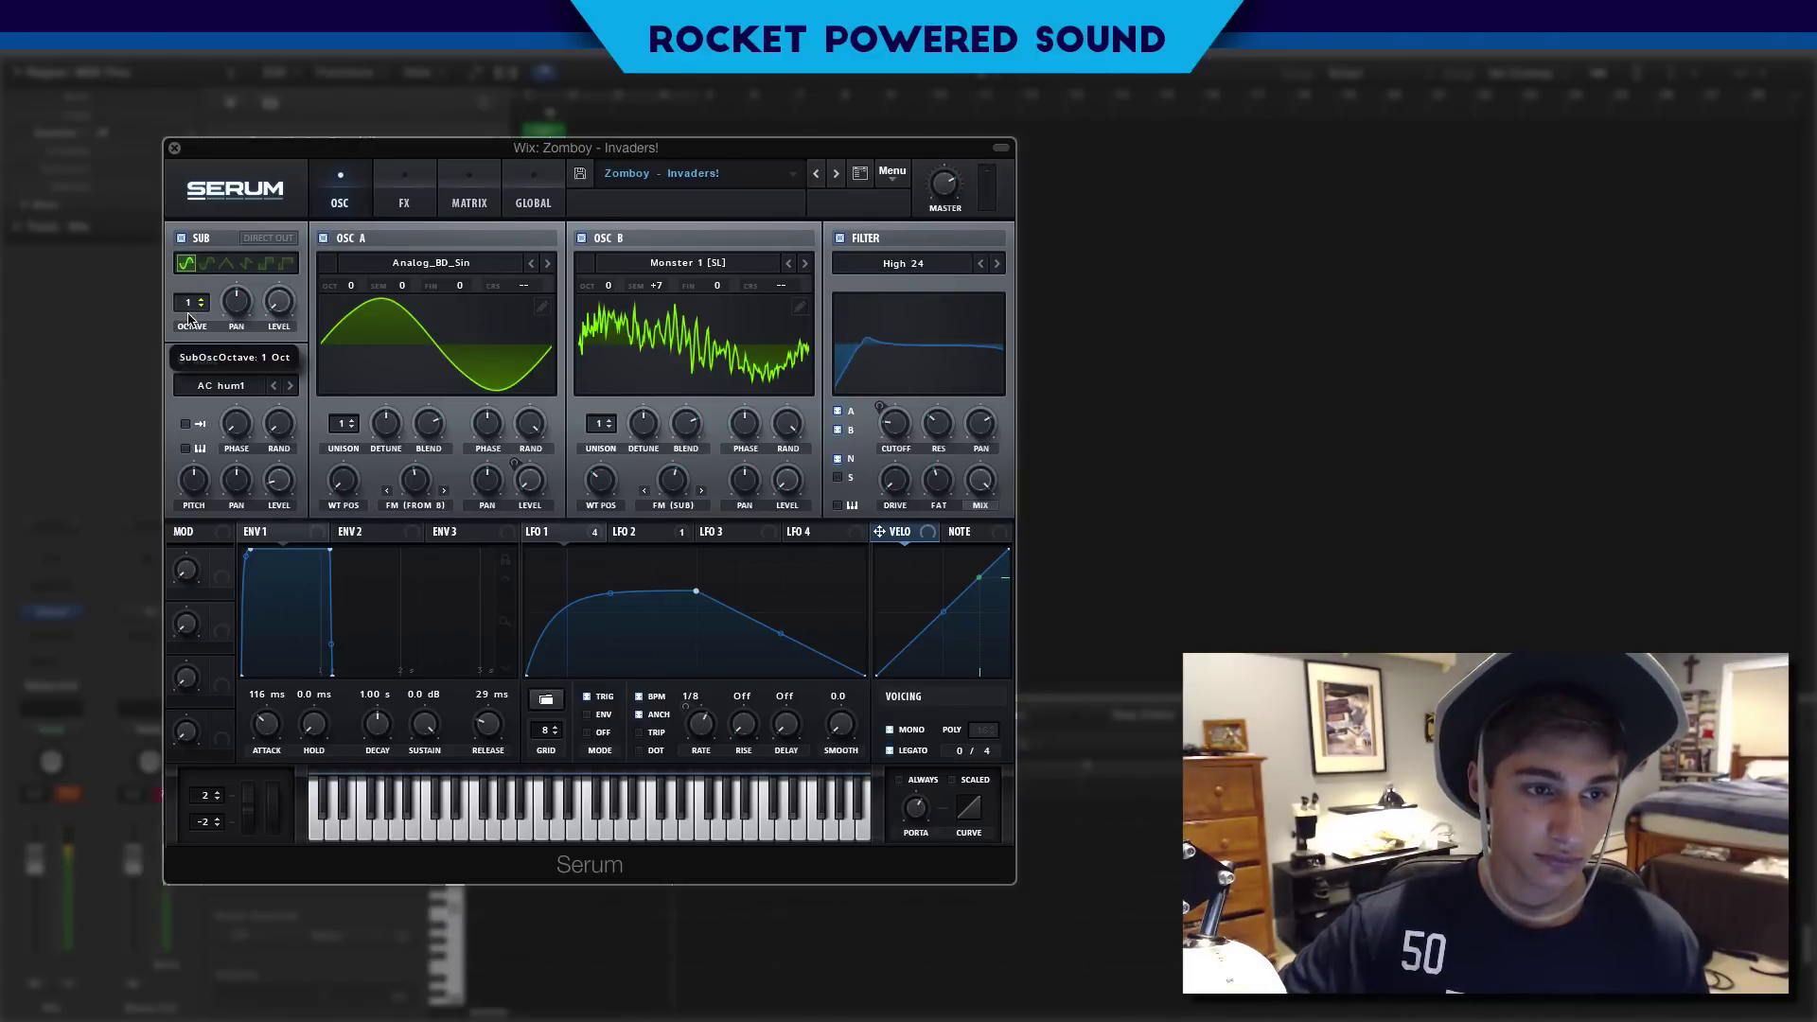
scroll(193, 303, up, 2)
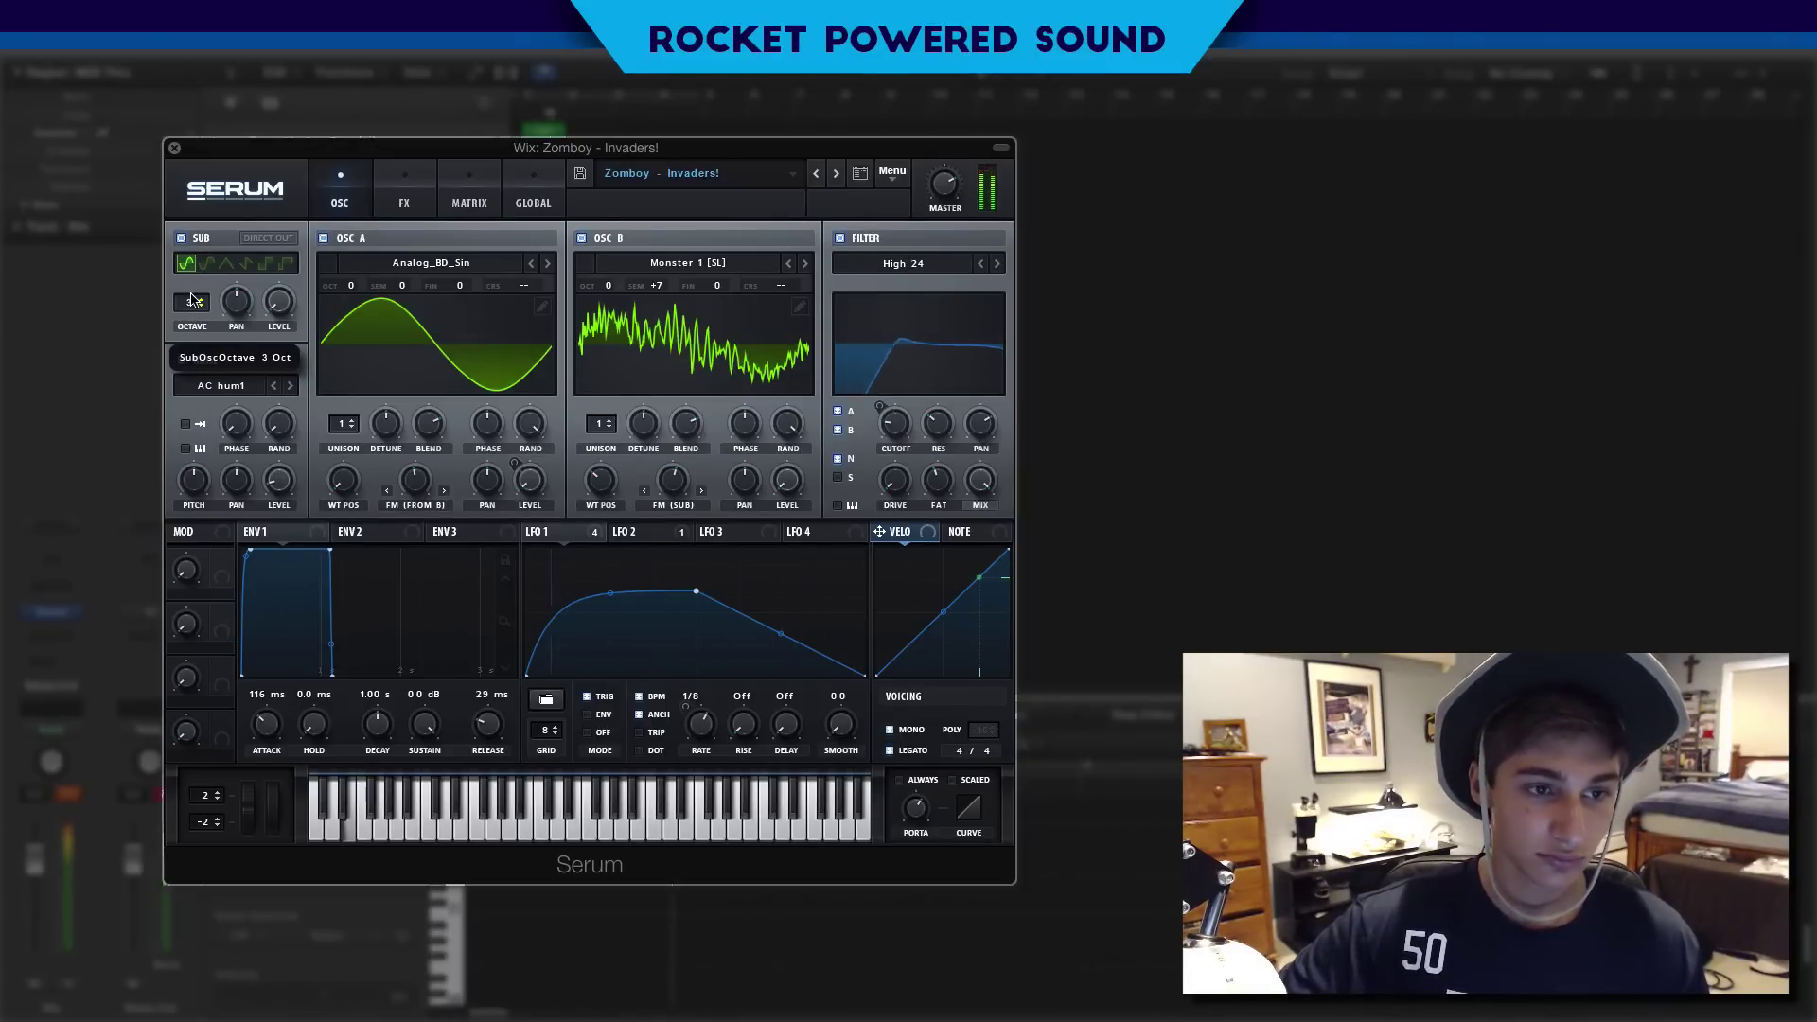
scroll(193, 302, down, 1)
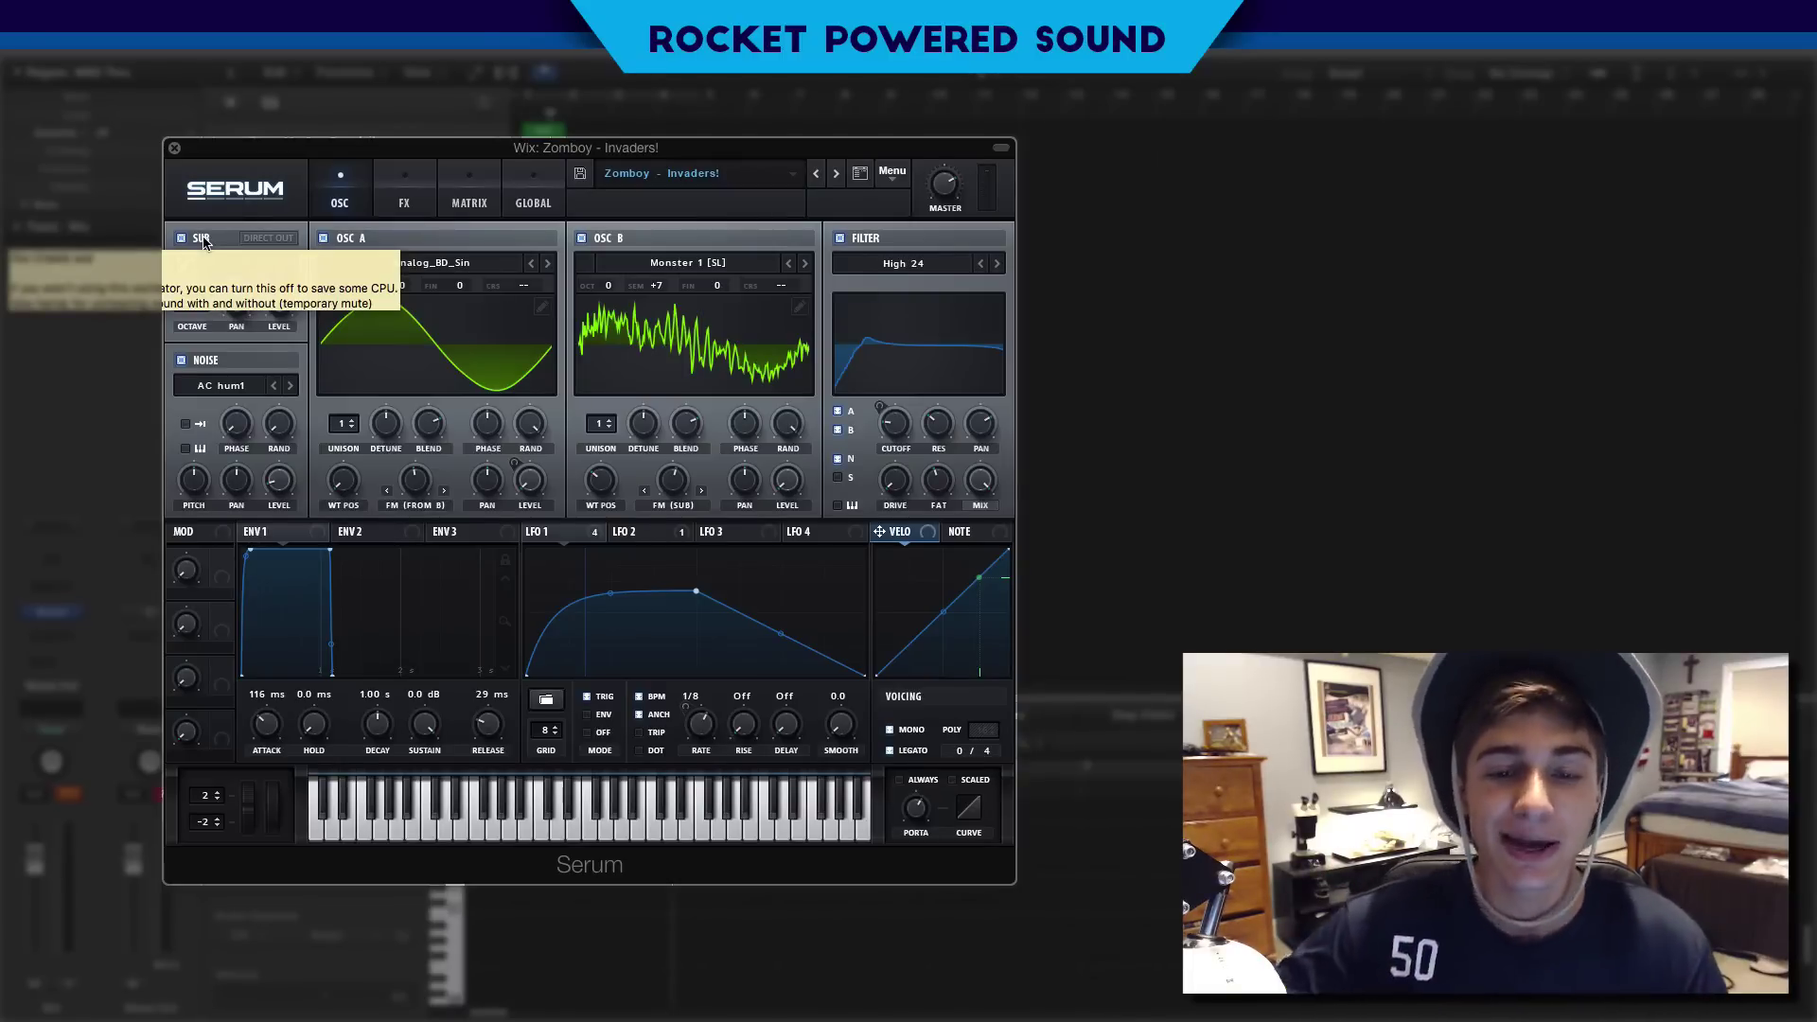
Step: Initialize the preset and load the Basic Shapes wavetable from the Analog category into oscillator A
click(889, 174)
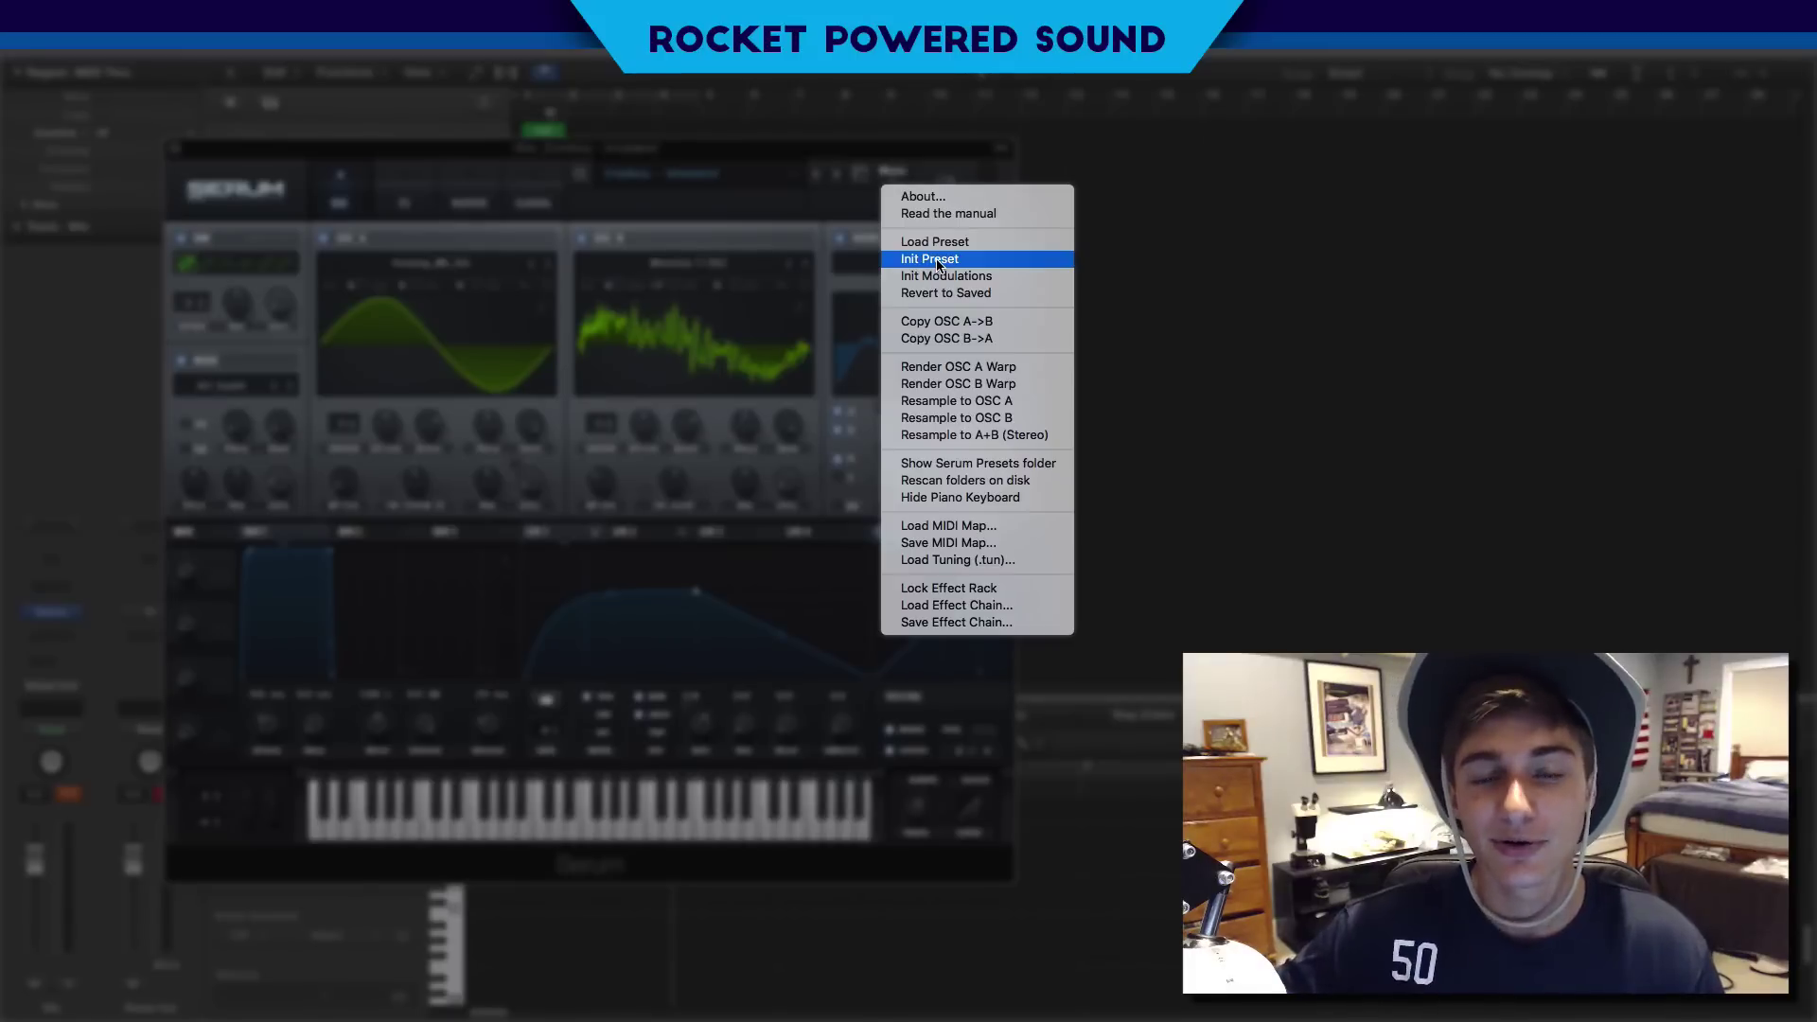
click(939, 261)
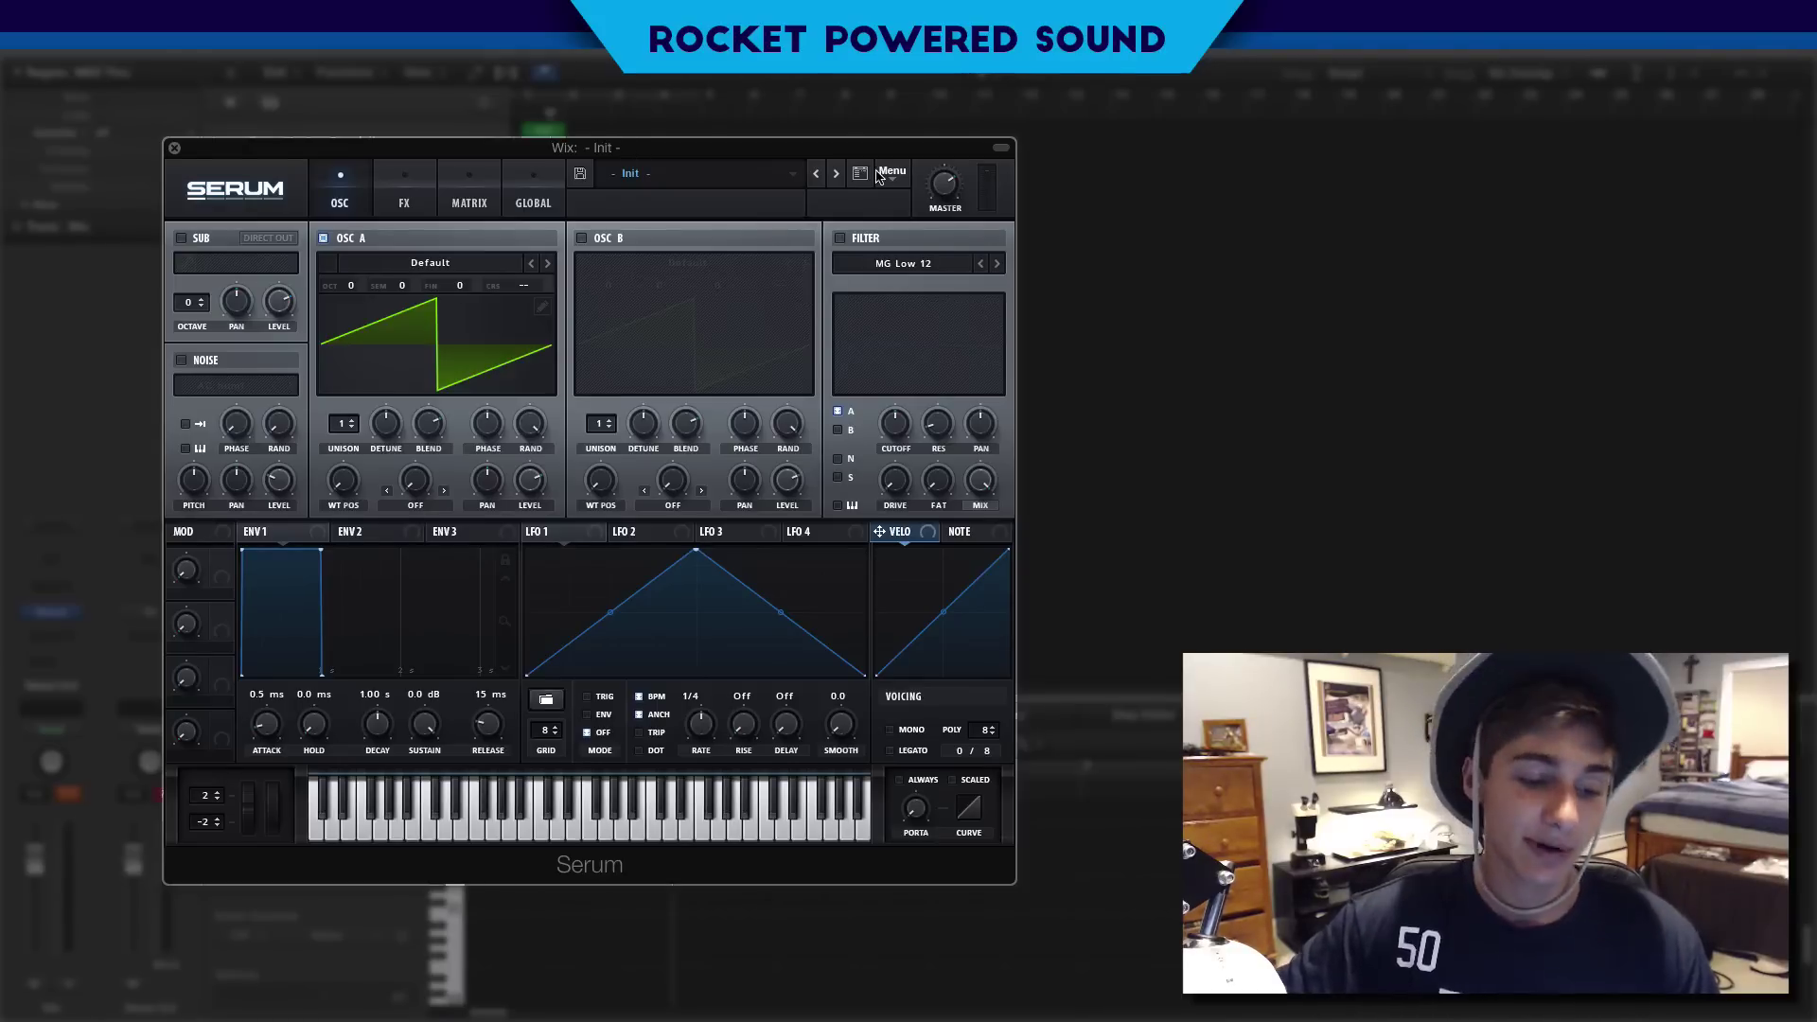
click(427, 265)
mouse_move(449, 287)
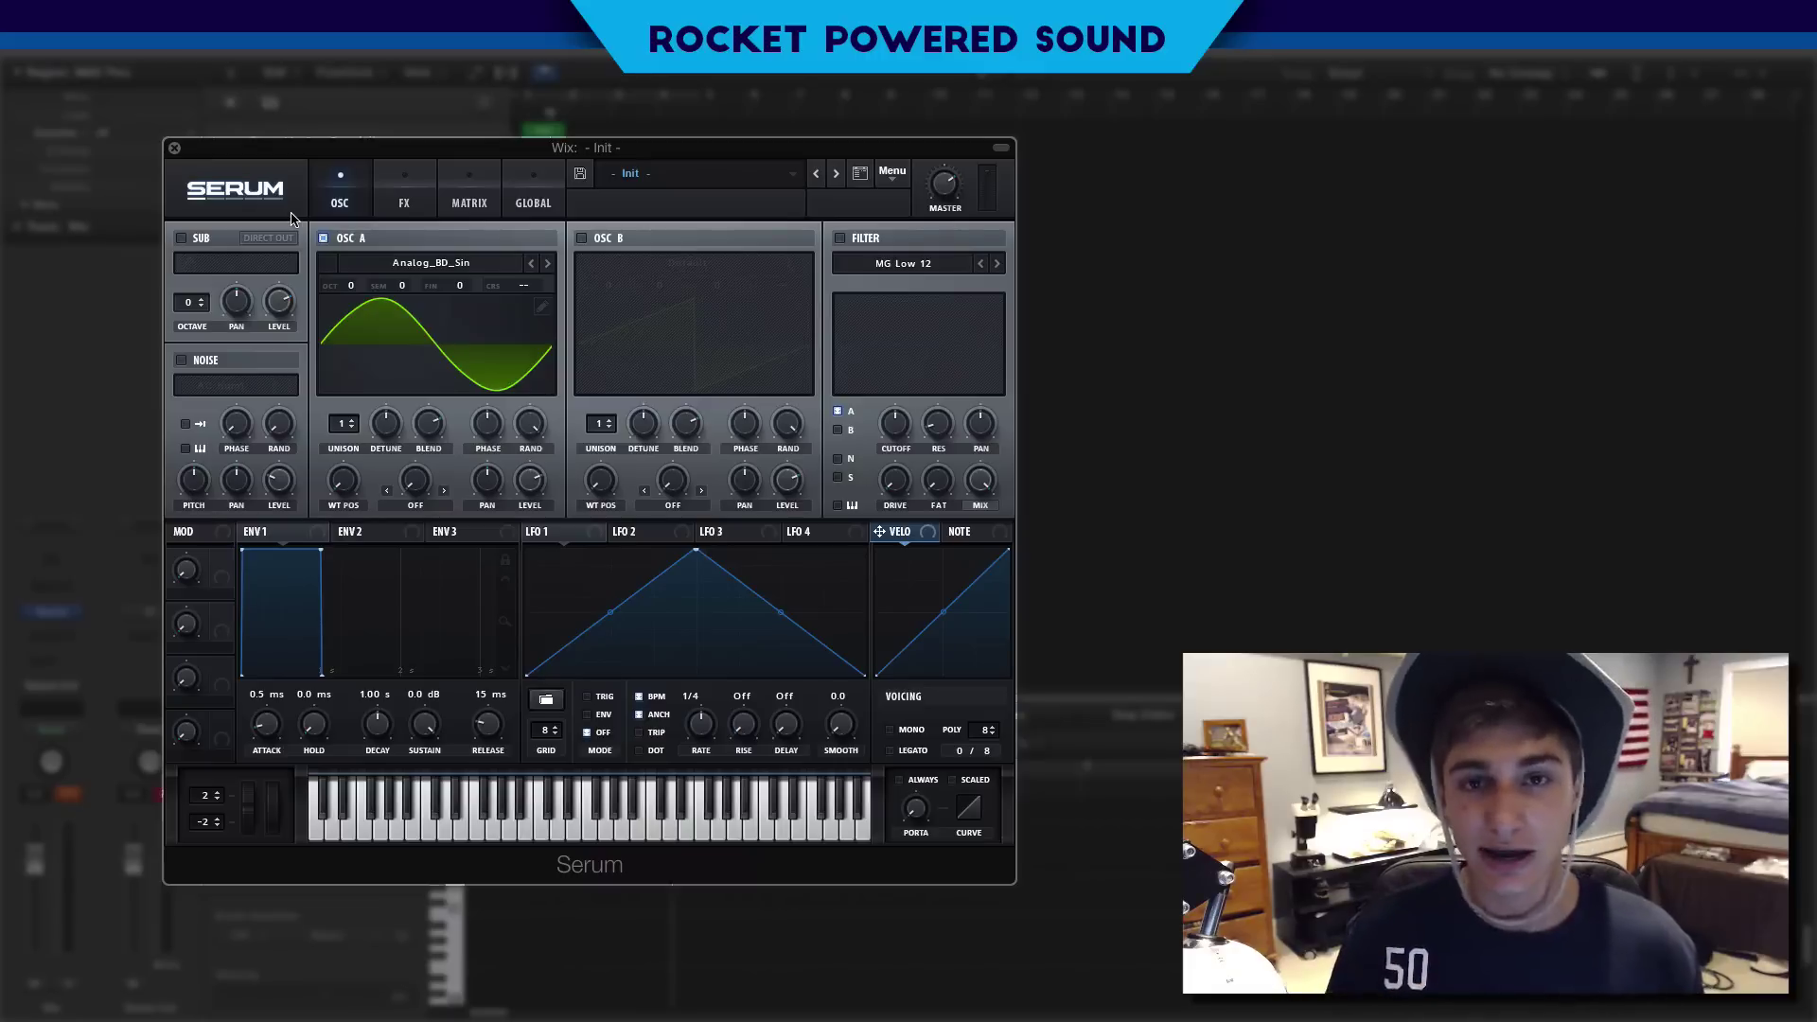
click(440, 263)
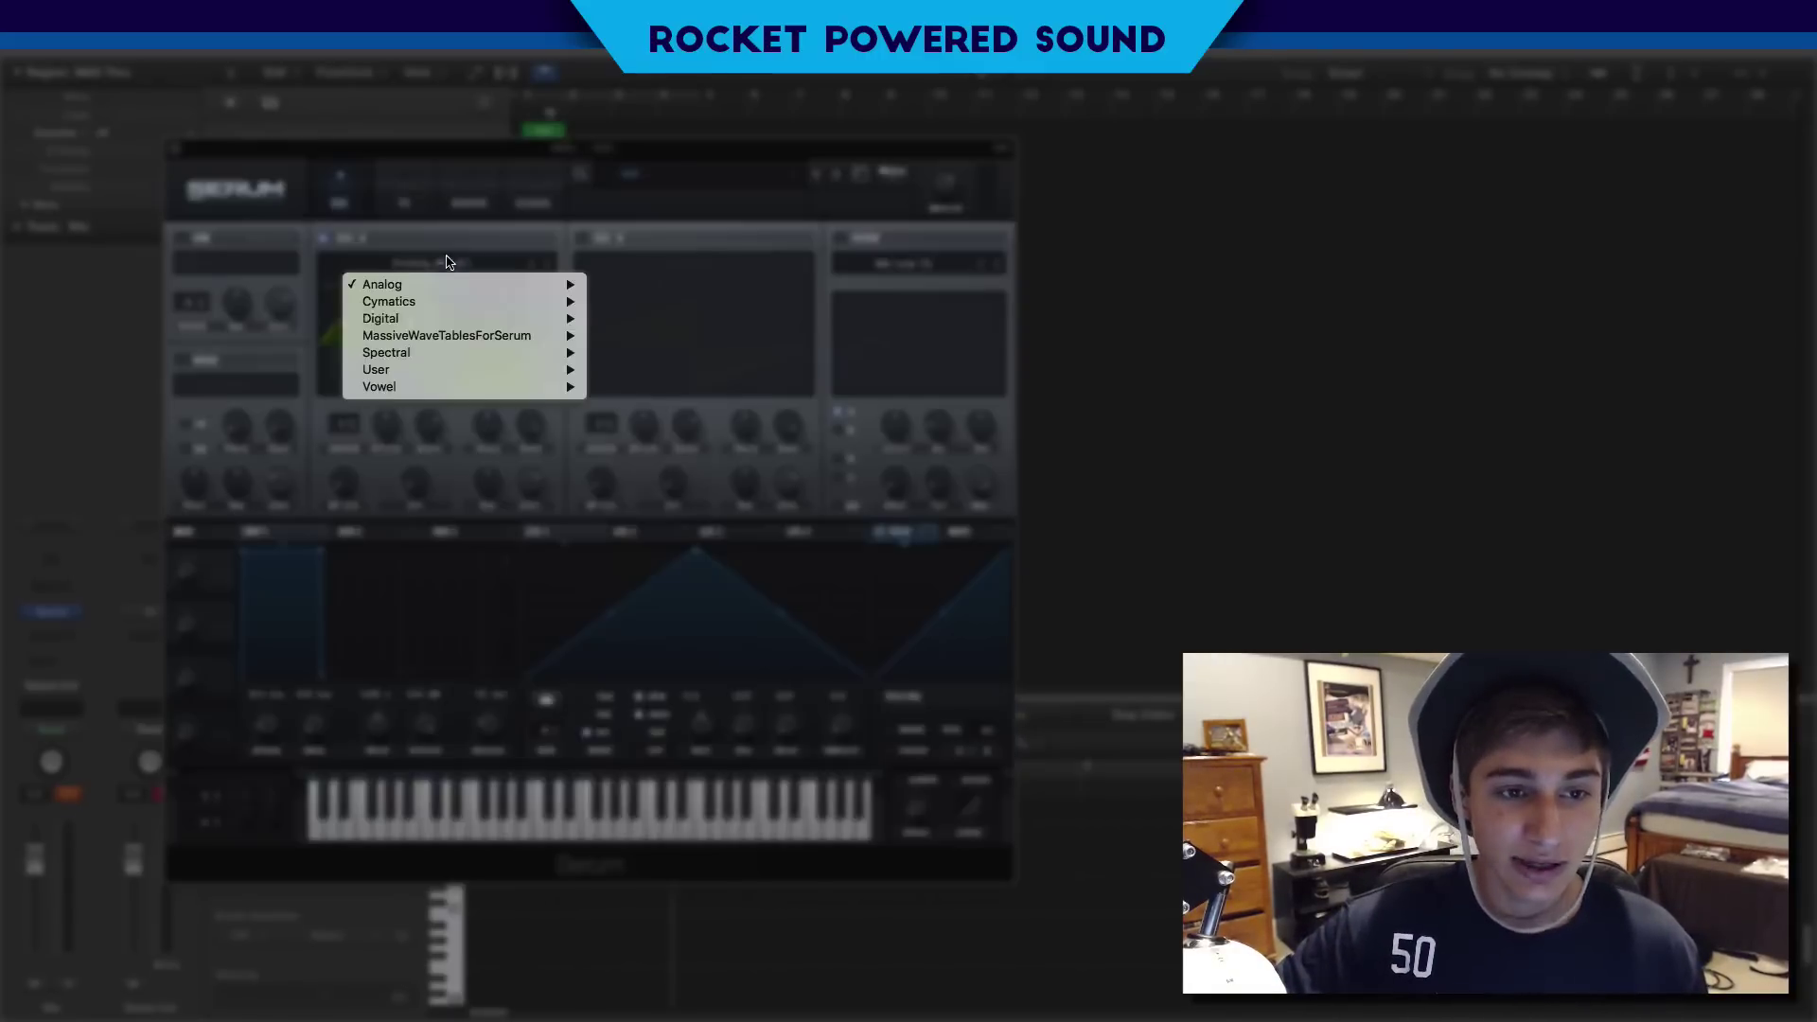
mouse_move(518, 284)
click(653, 369)
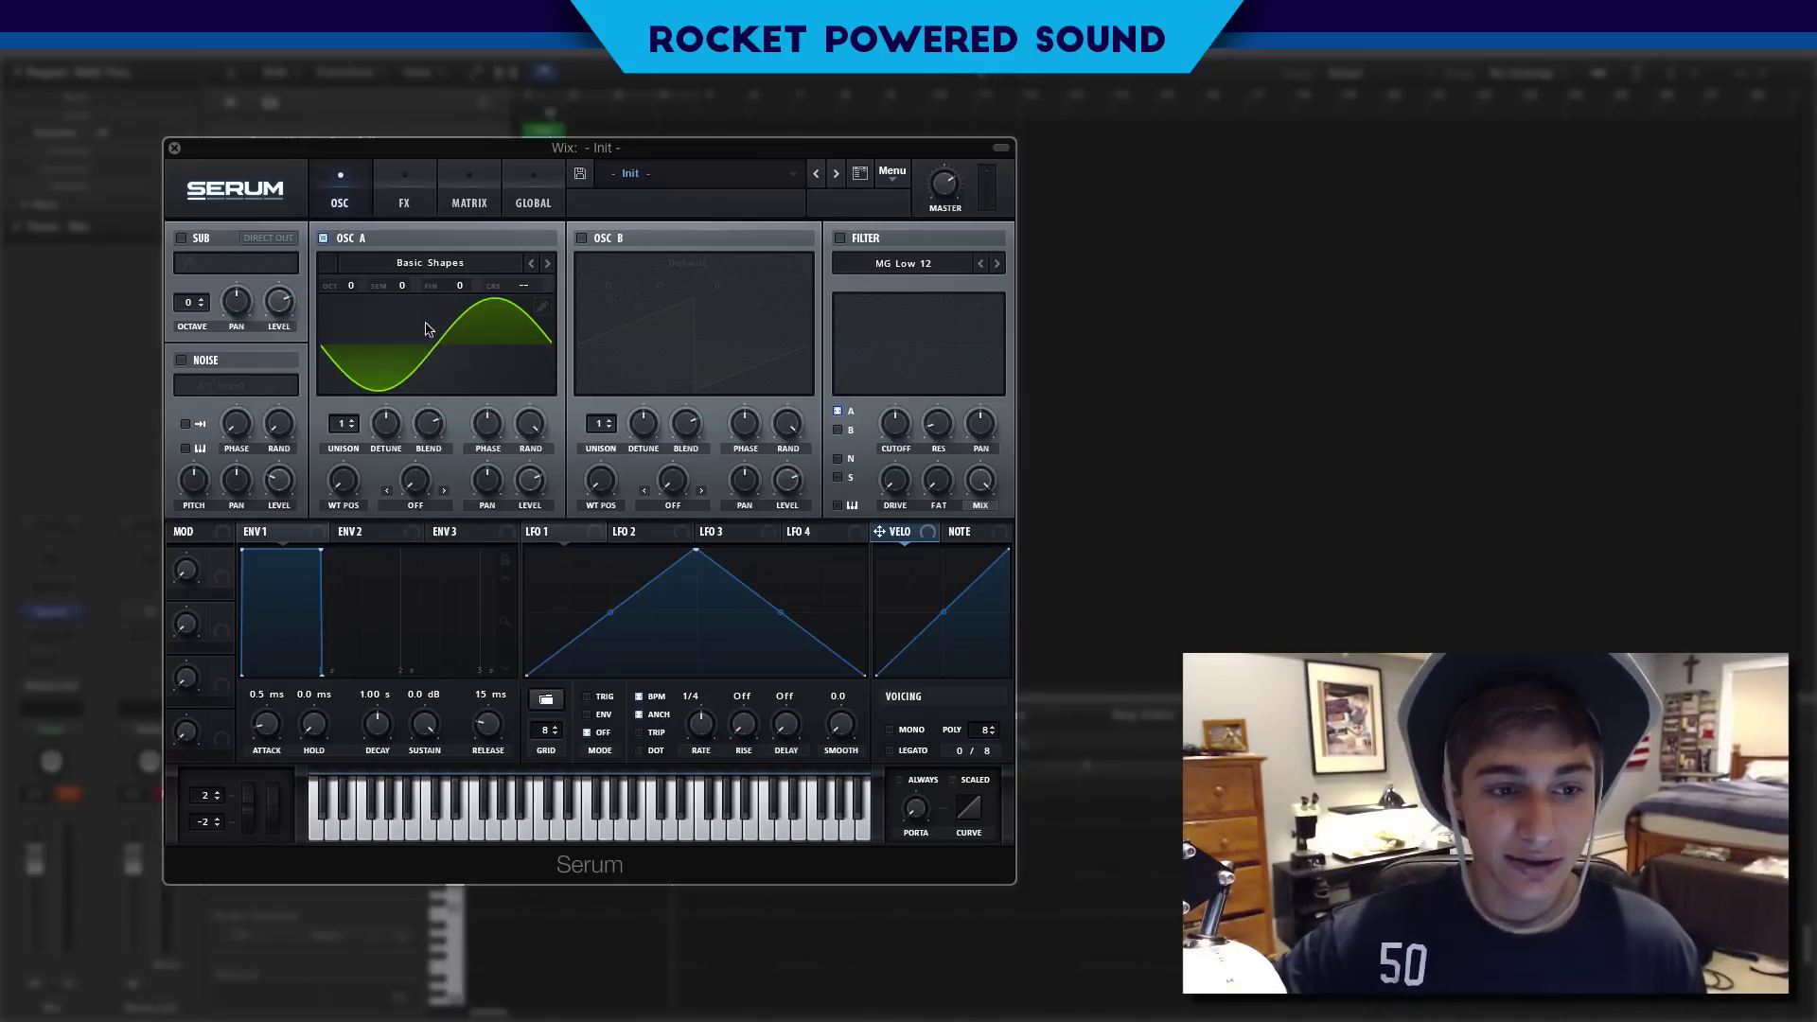
Step: Enable oscillator B with the Spectral wavetable Monster 1 [SL] and raise its wavetable position
click(581, 237)
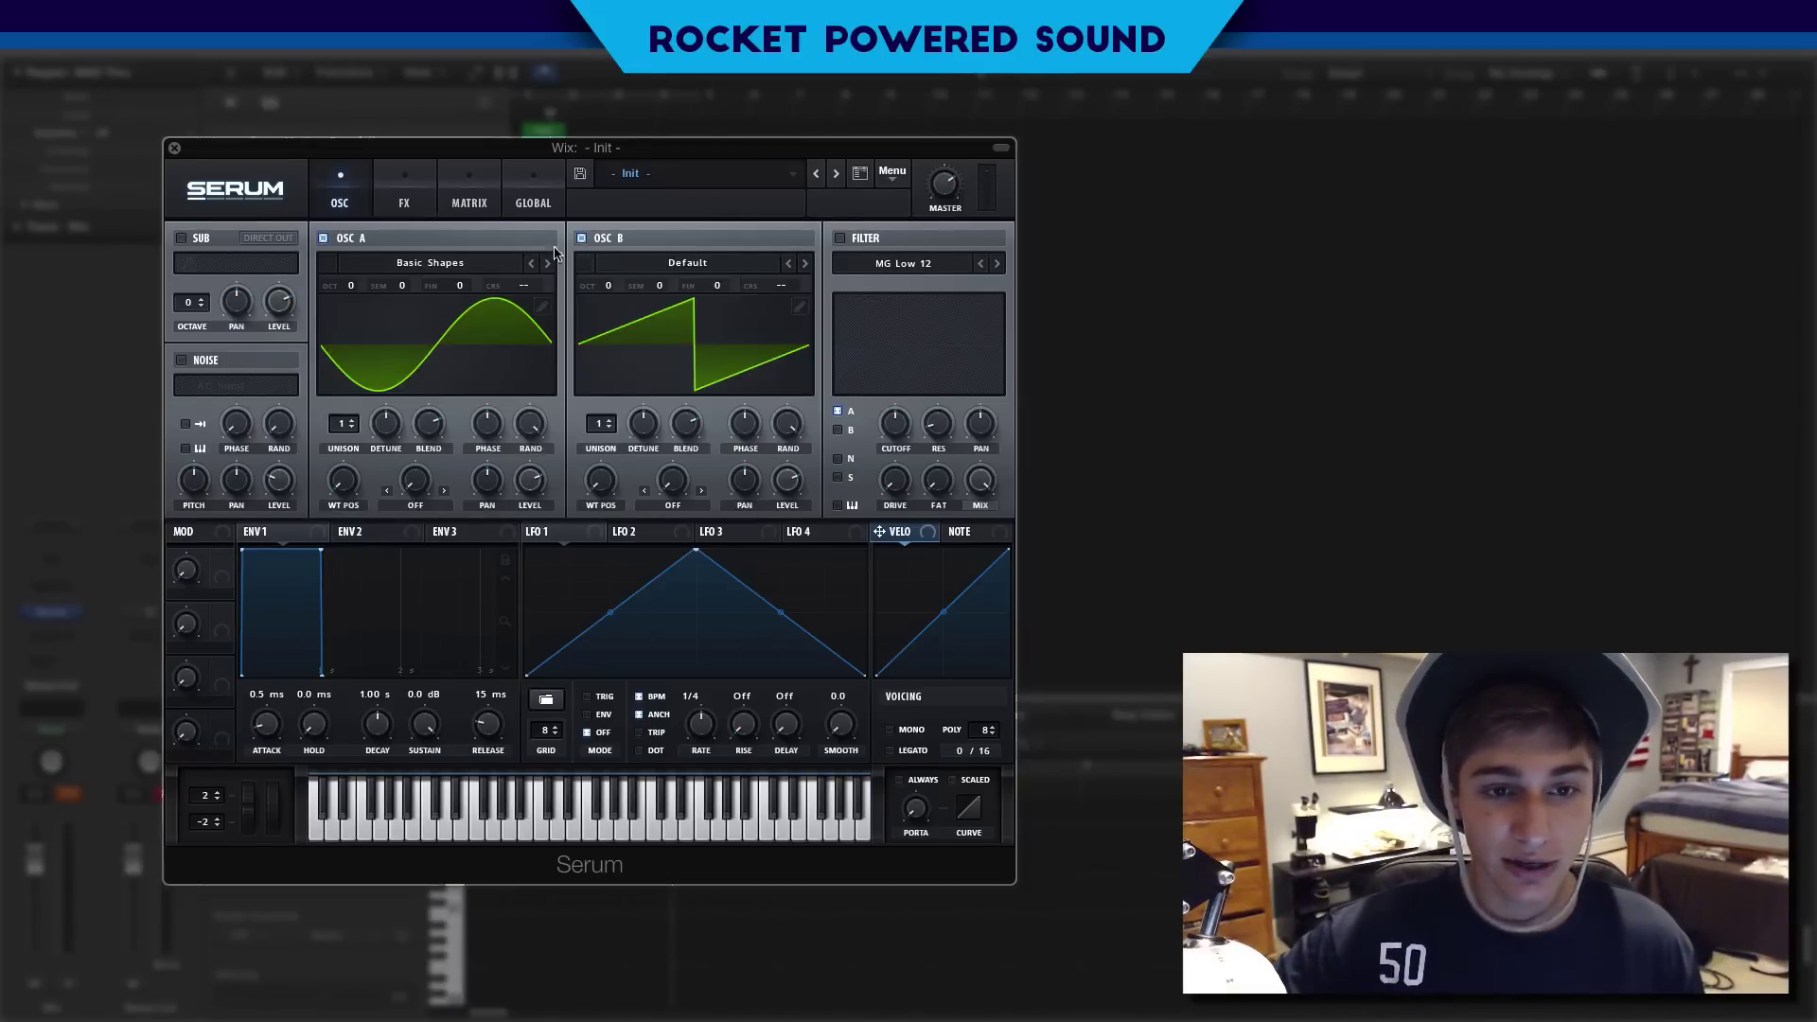
click(653, 266)
mouse_move(719, 352)
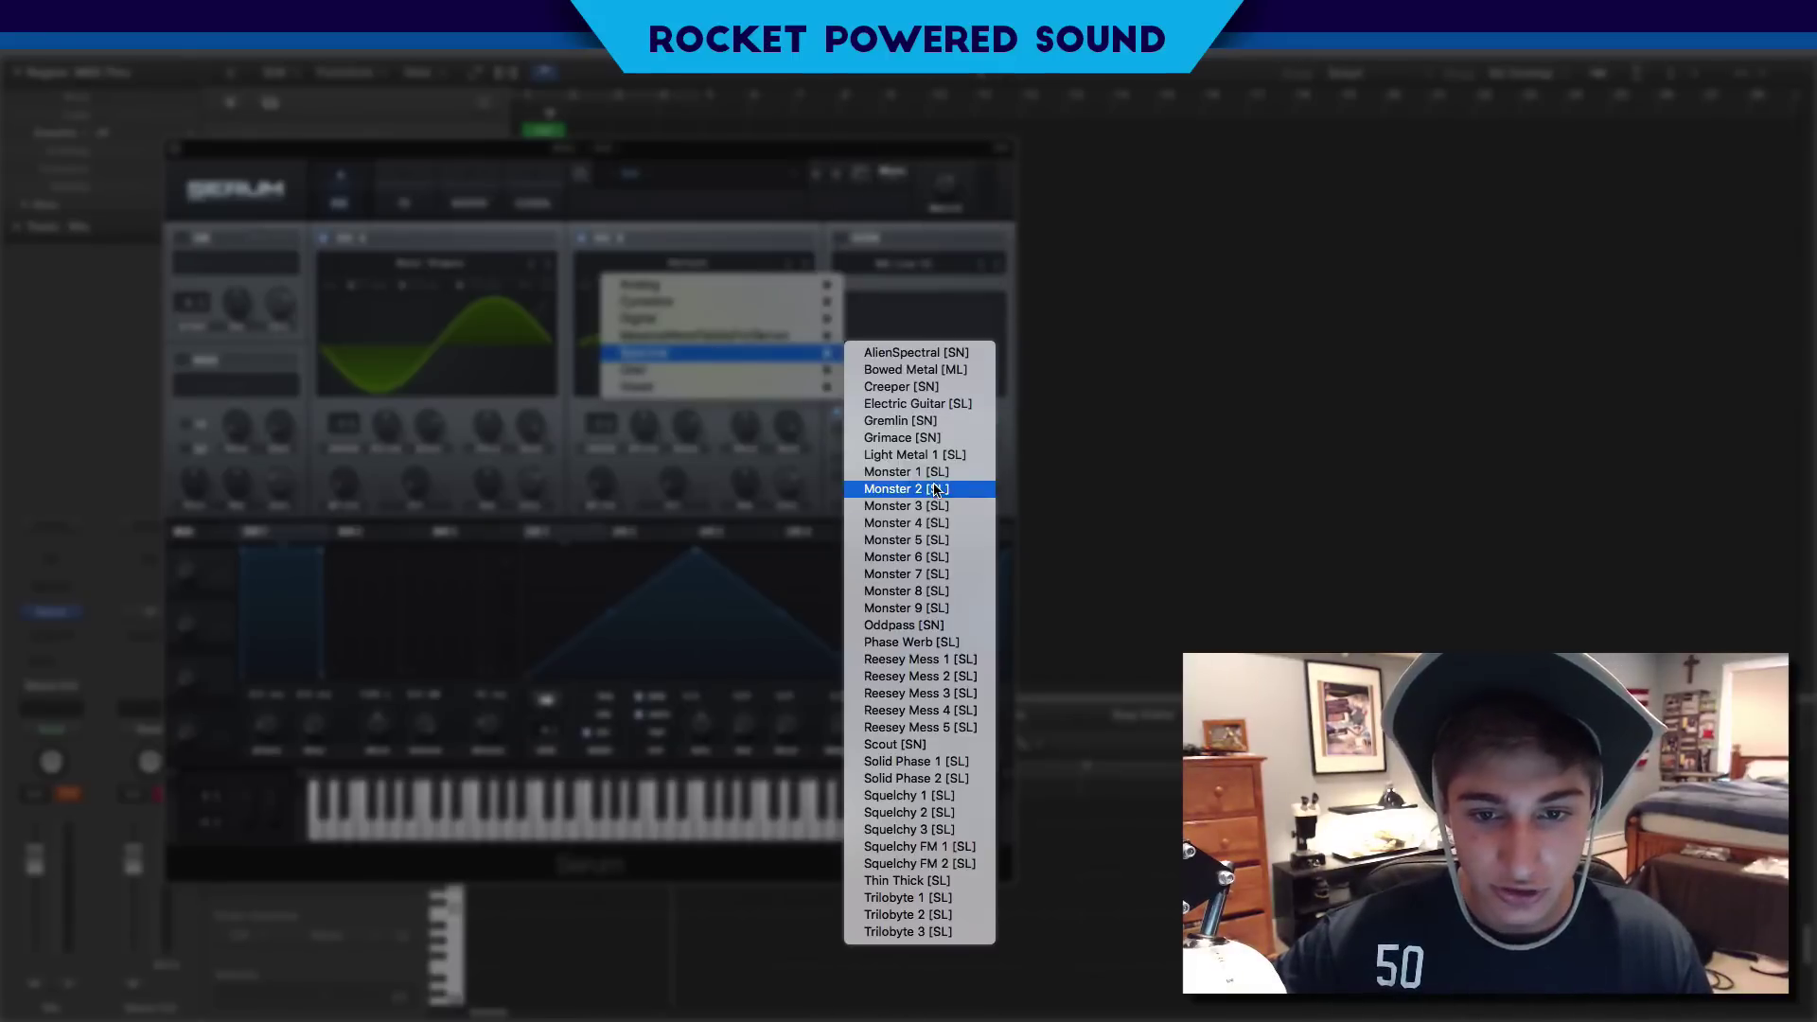
click(927, 471)
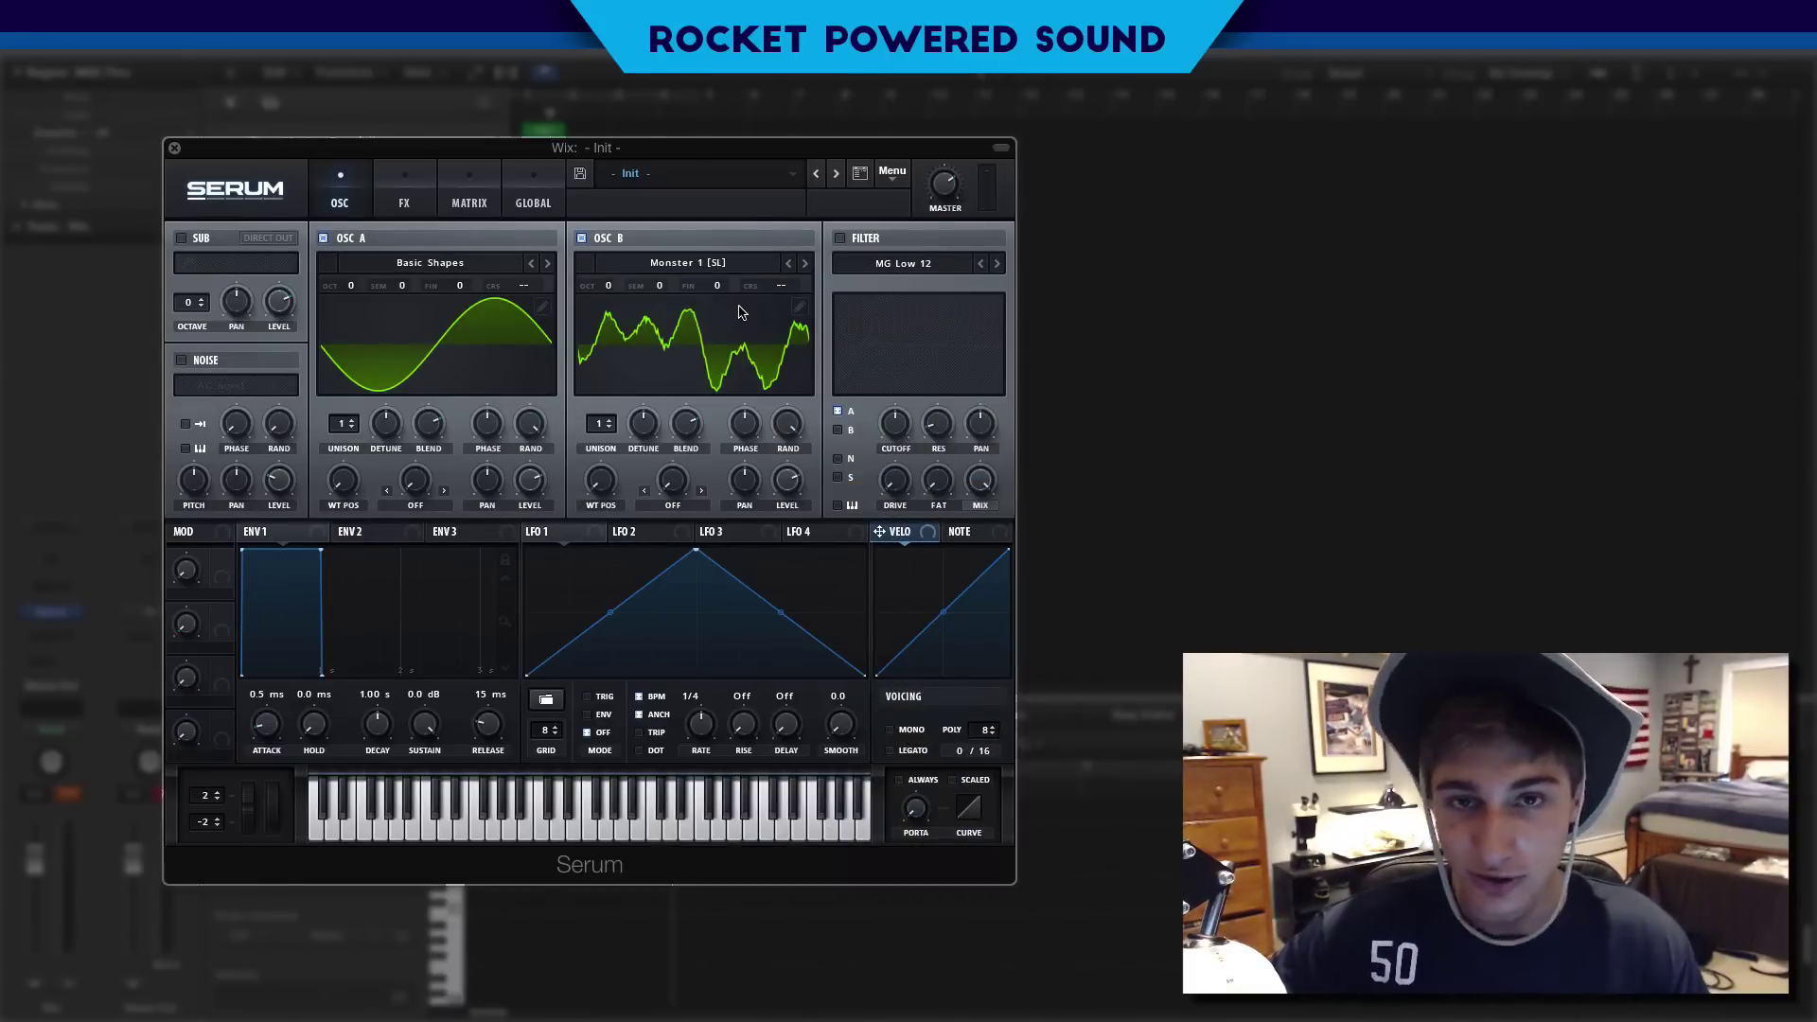
drag(612, 483, 615, 428)
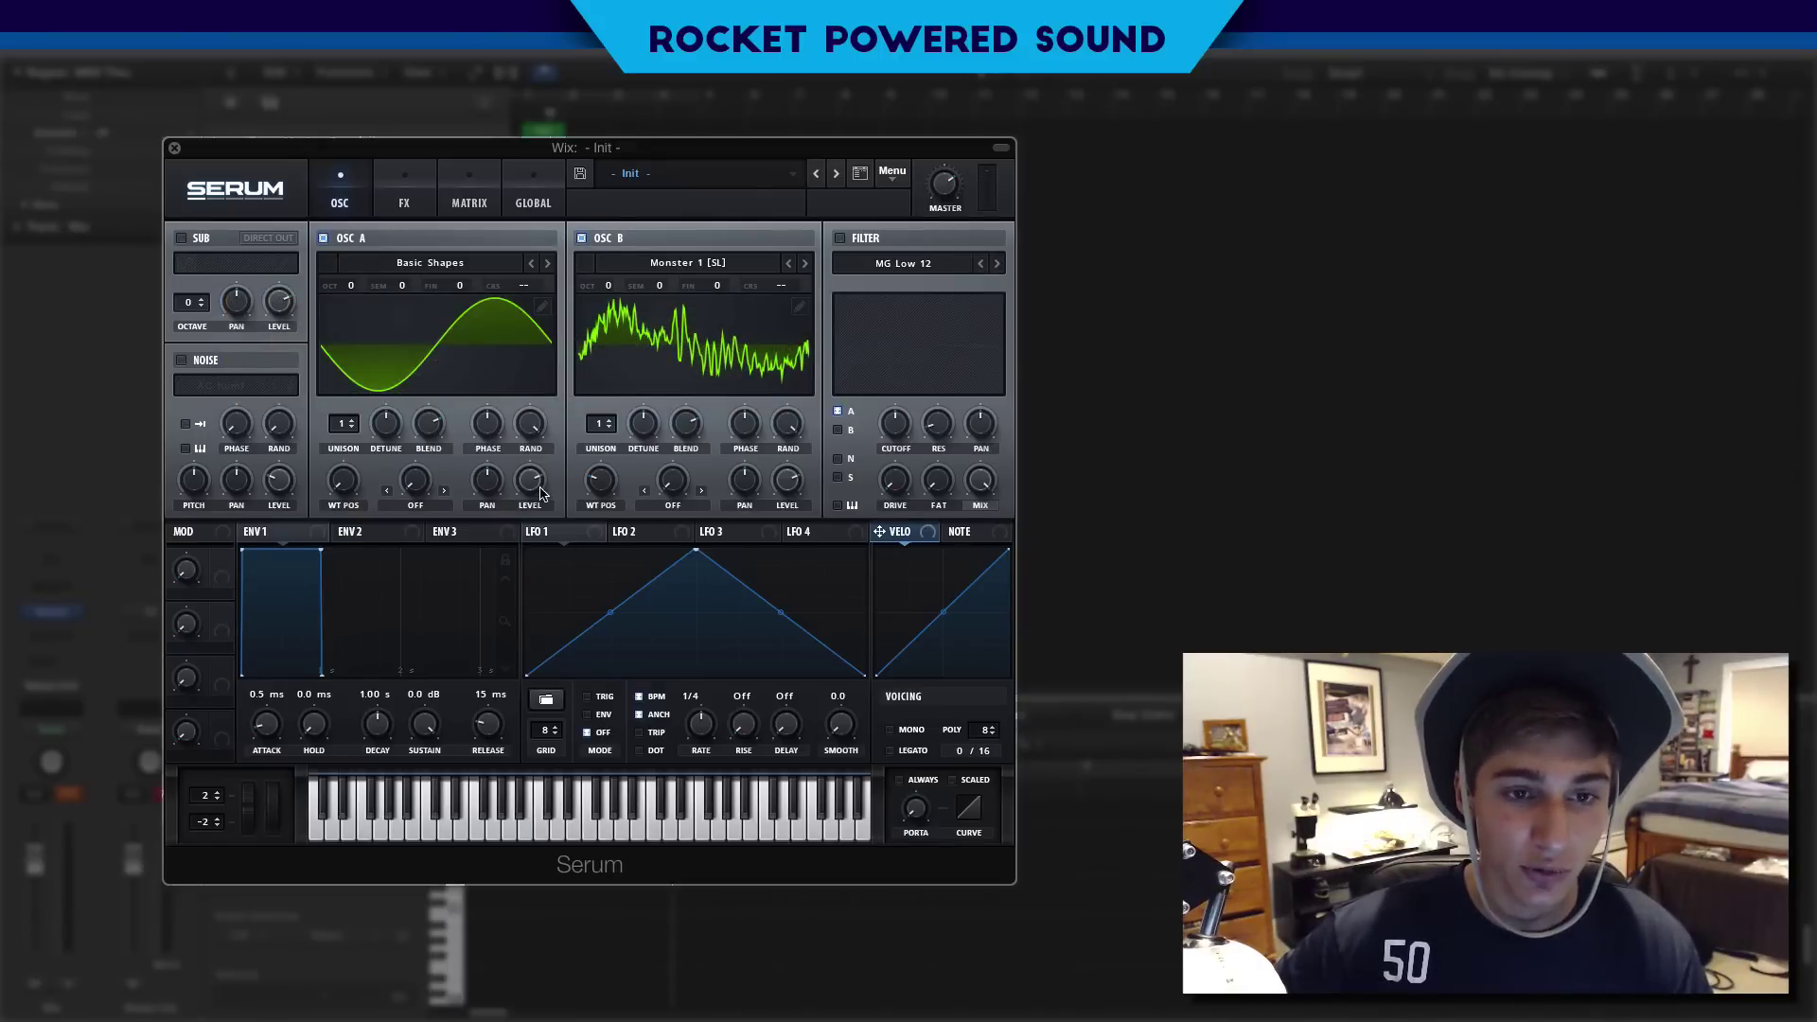
Step: With oscillator B switched off, modulate oscillator A's level with LFO 1 and give the LFO a lower peak with a curved rise
click(581, 238)
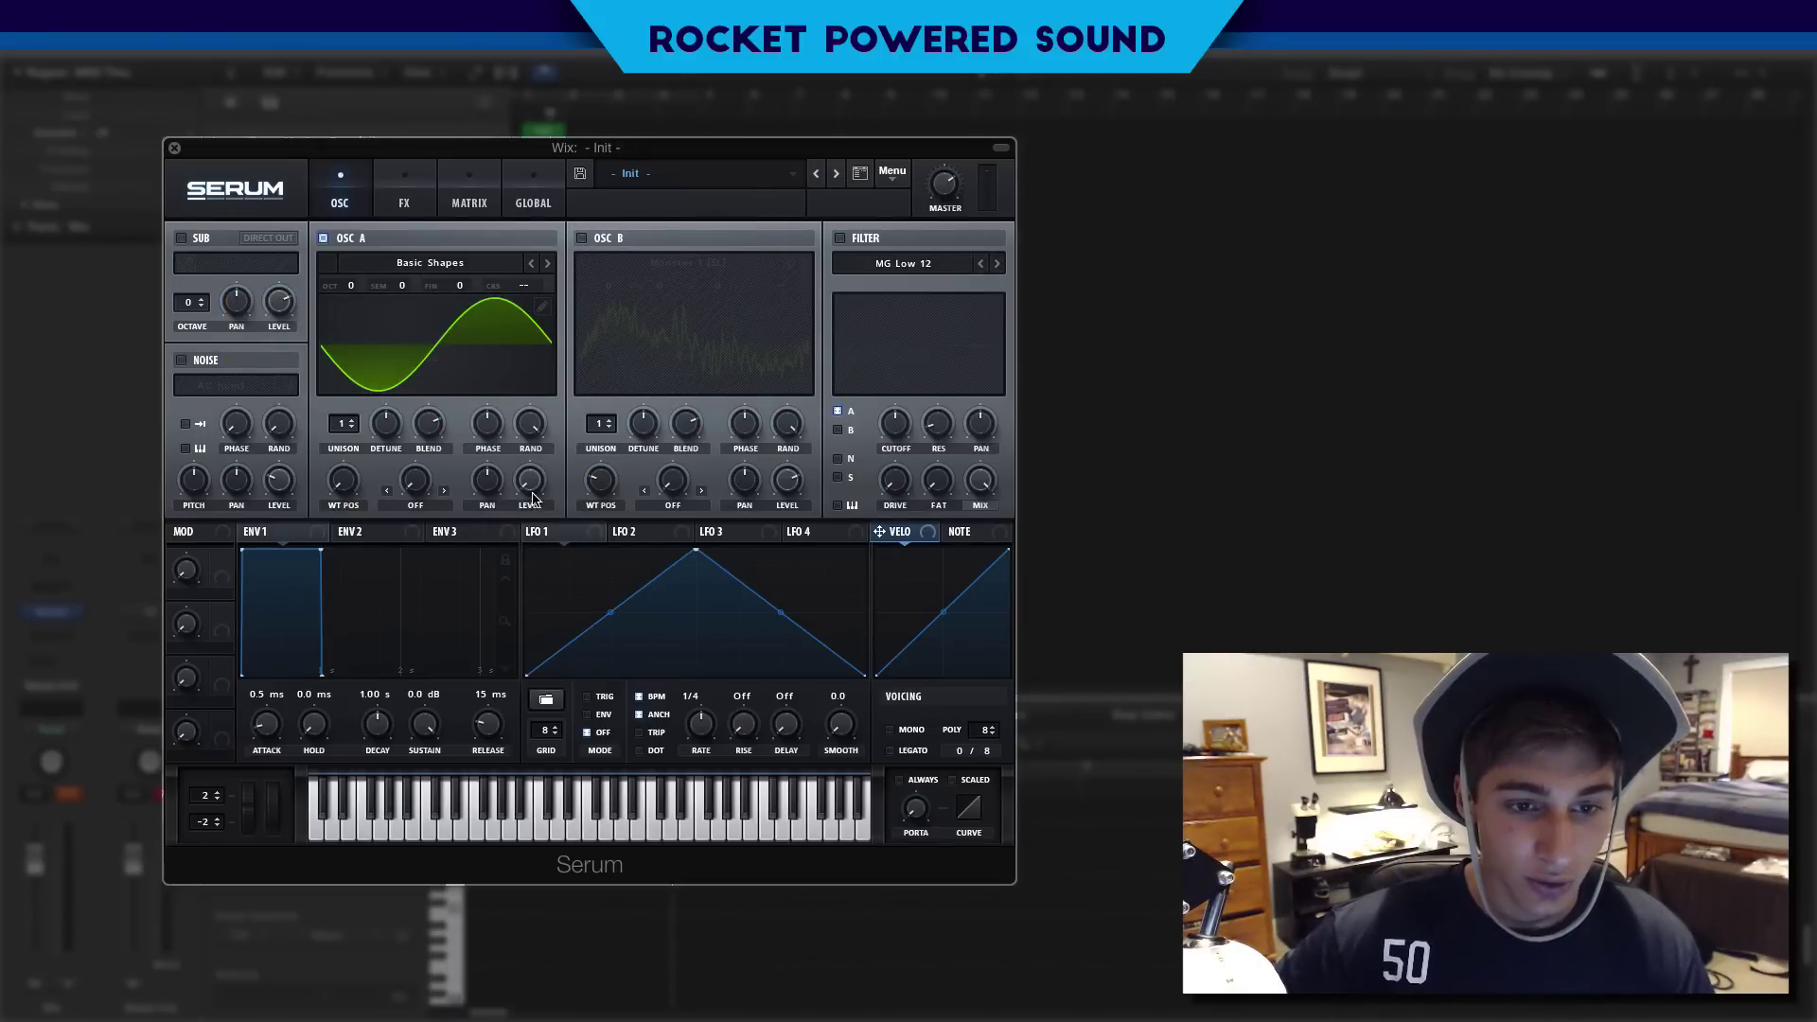
drag(532, 531, 530, 480)
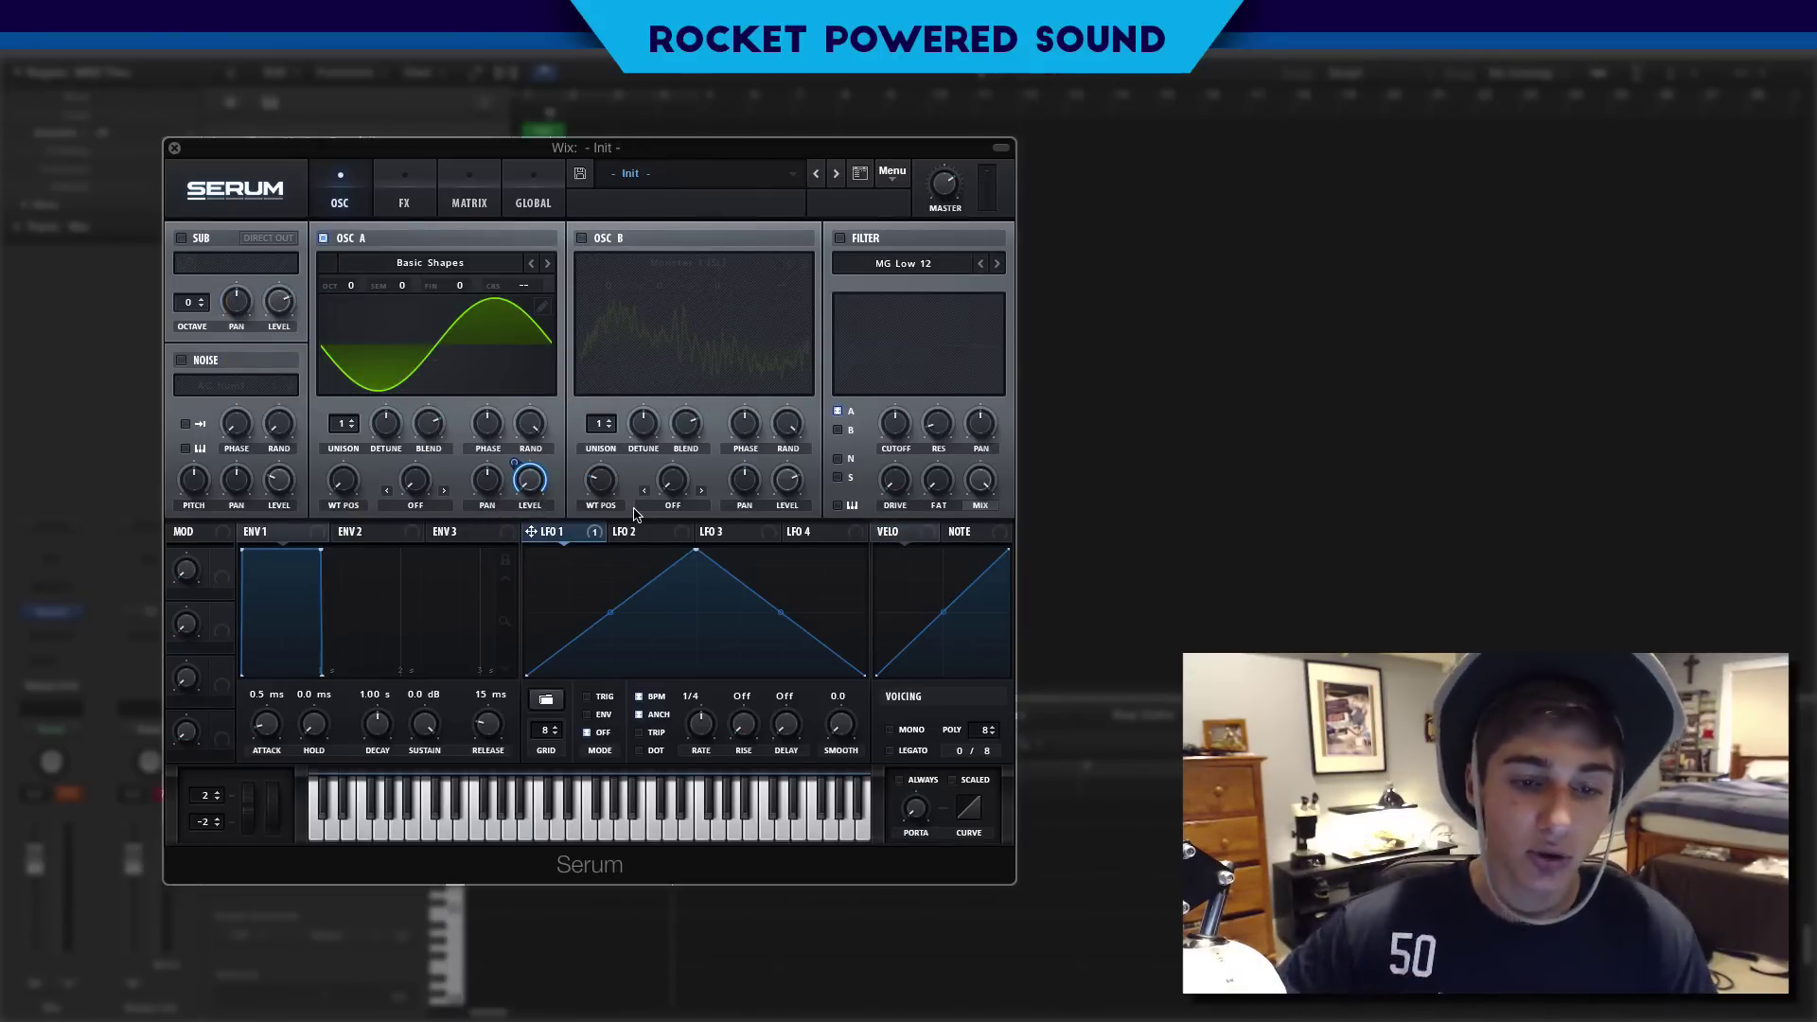
drag(696, 551, 694, 596)
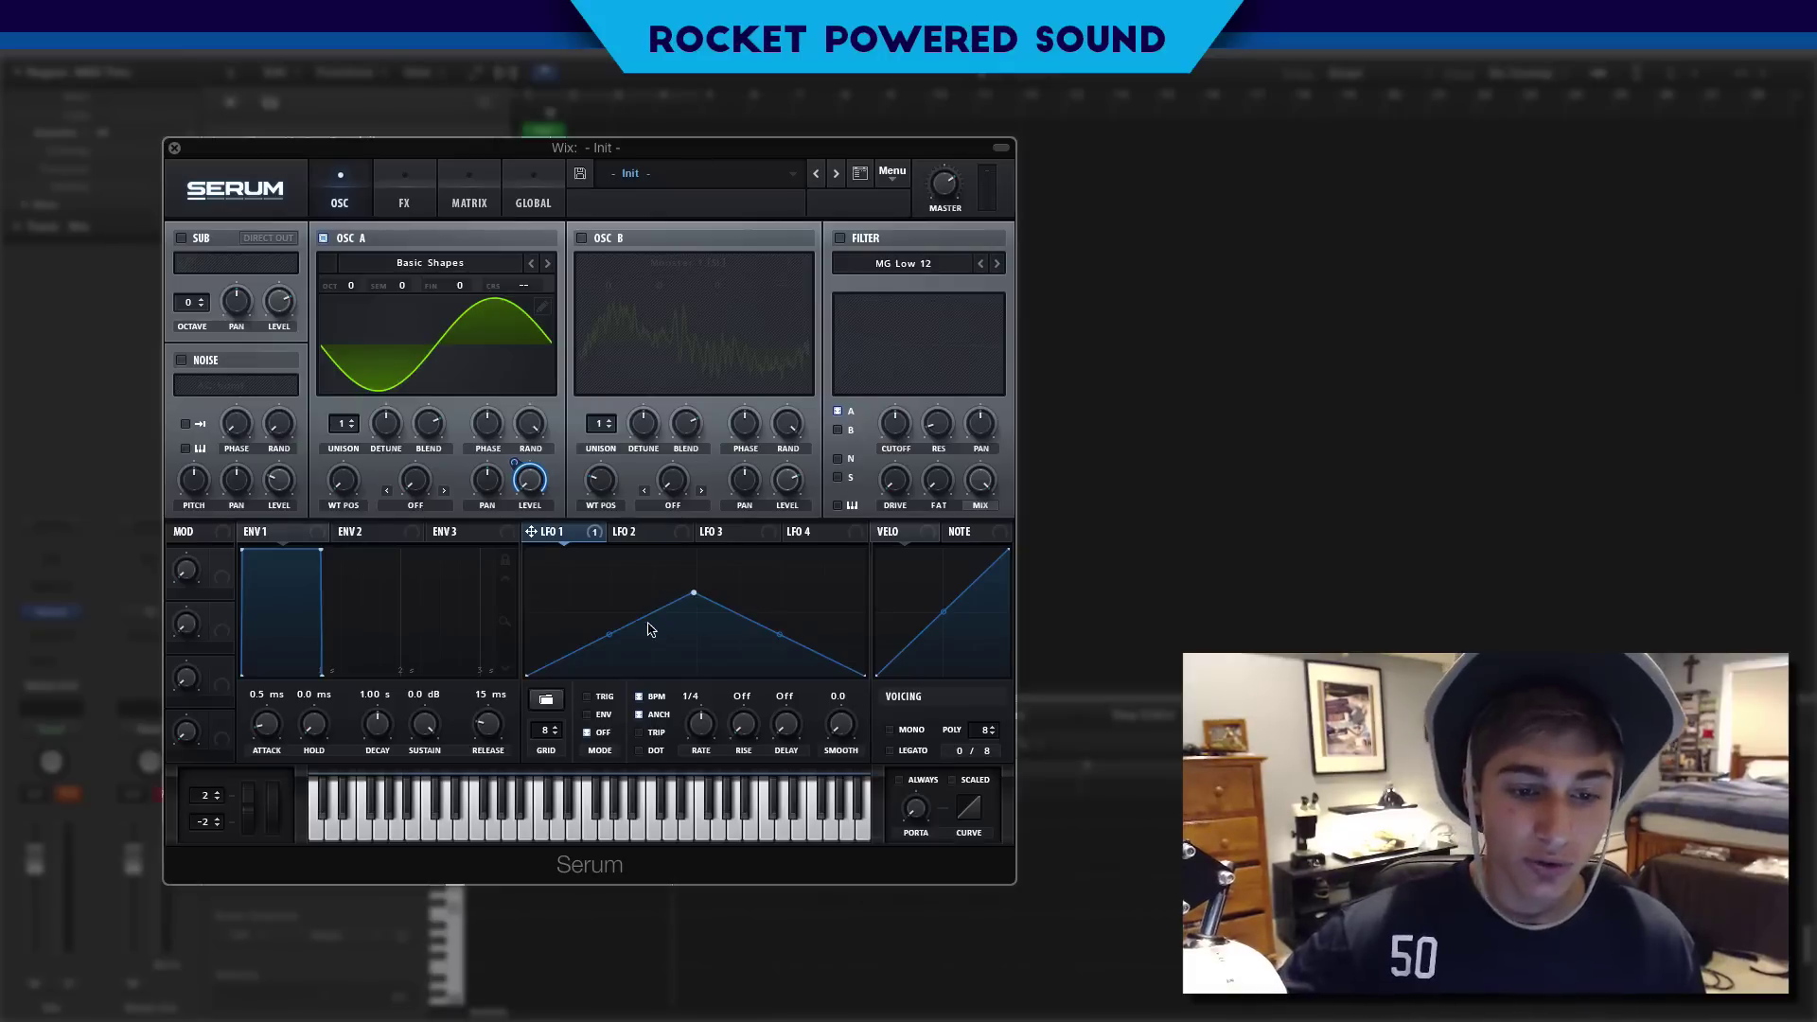
drag(609, 633, 699, 598)
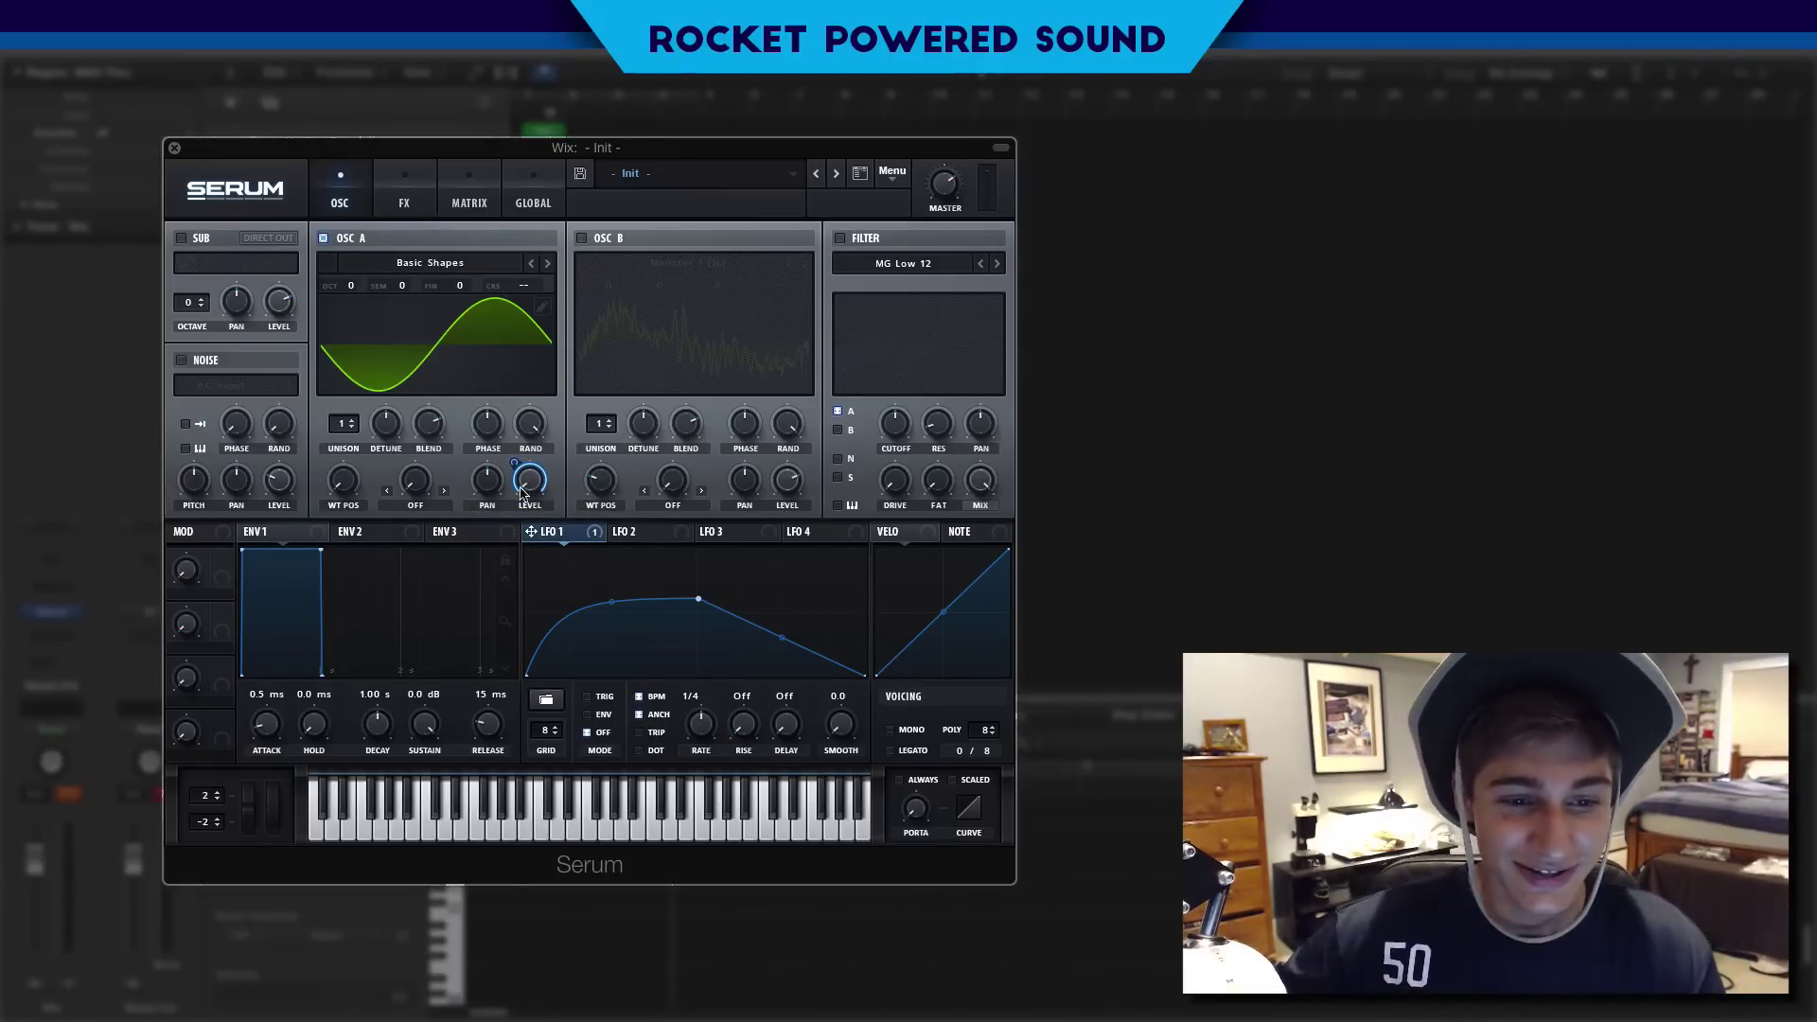
Step: Set oscillator A's warp mode to FM (from B), raise the FM amount, and switch oscillator B back on
click(408, 505)
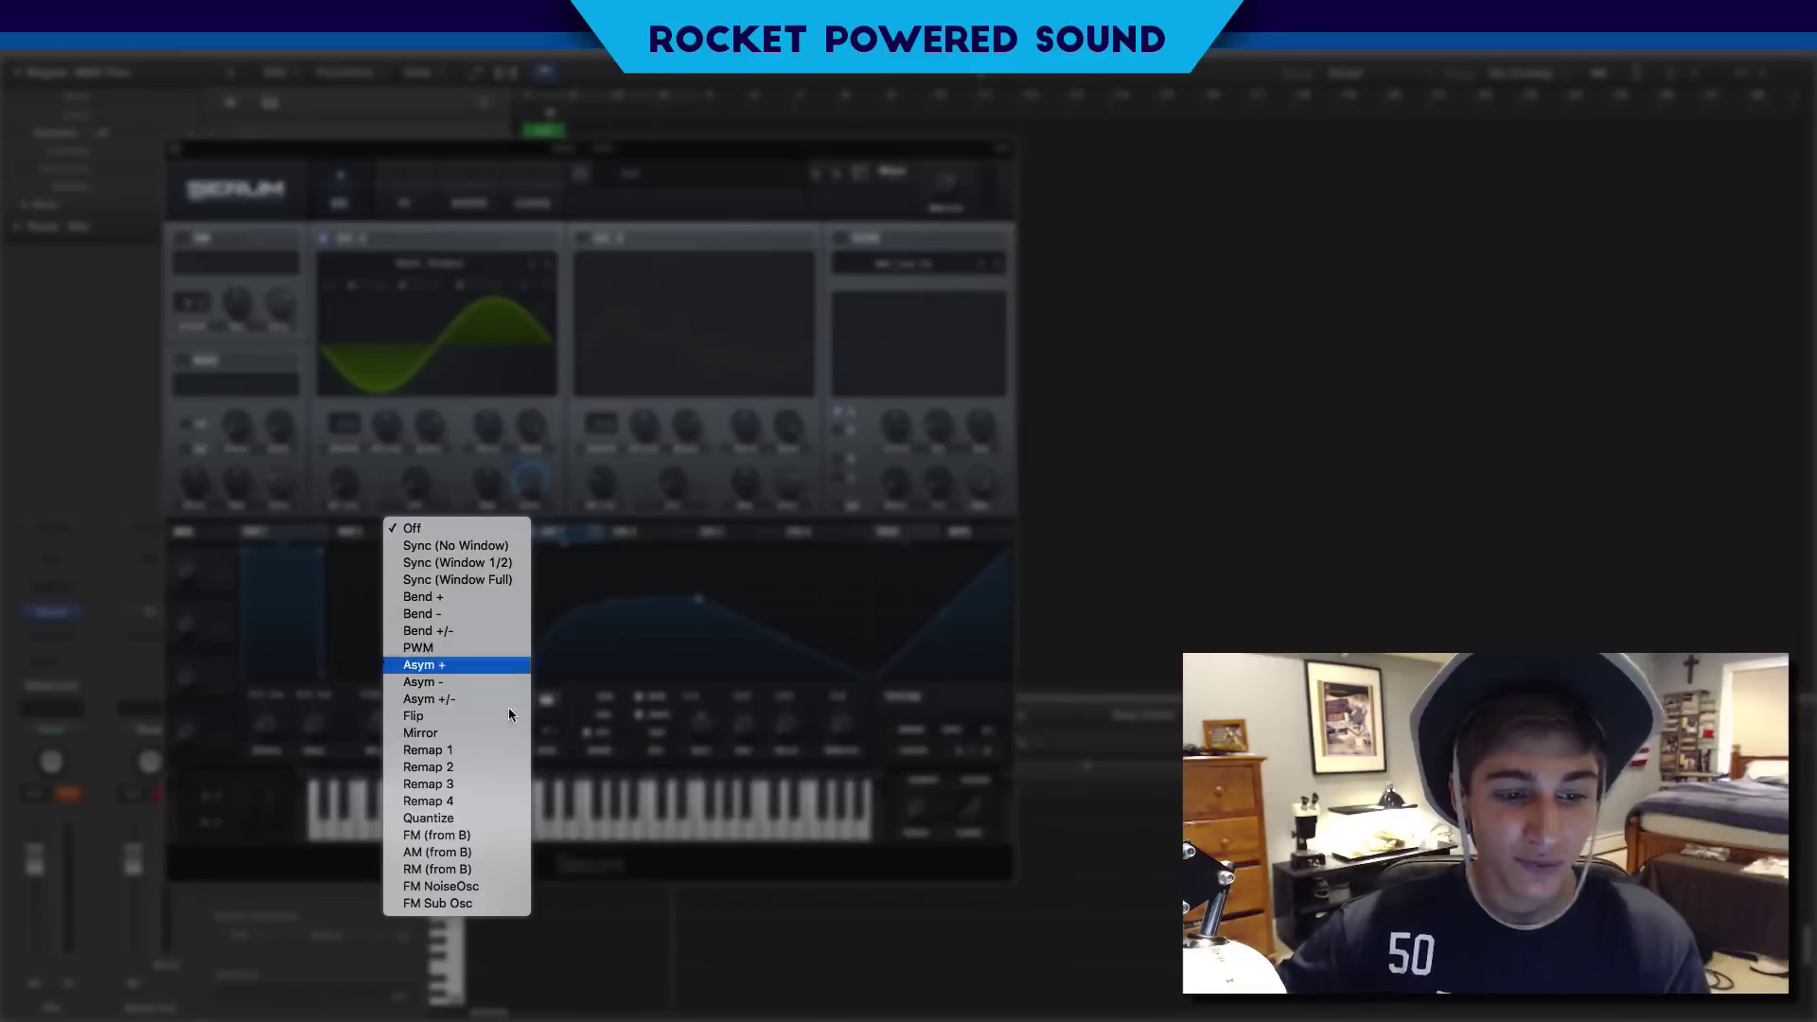
click(478, 833)
mouse_move(421, 488)
drag(423, 457, 428, 398)
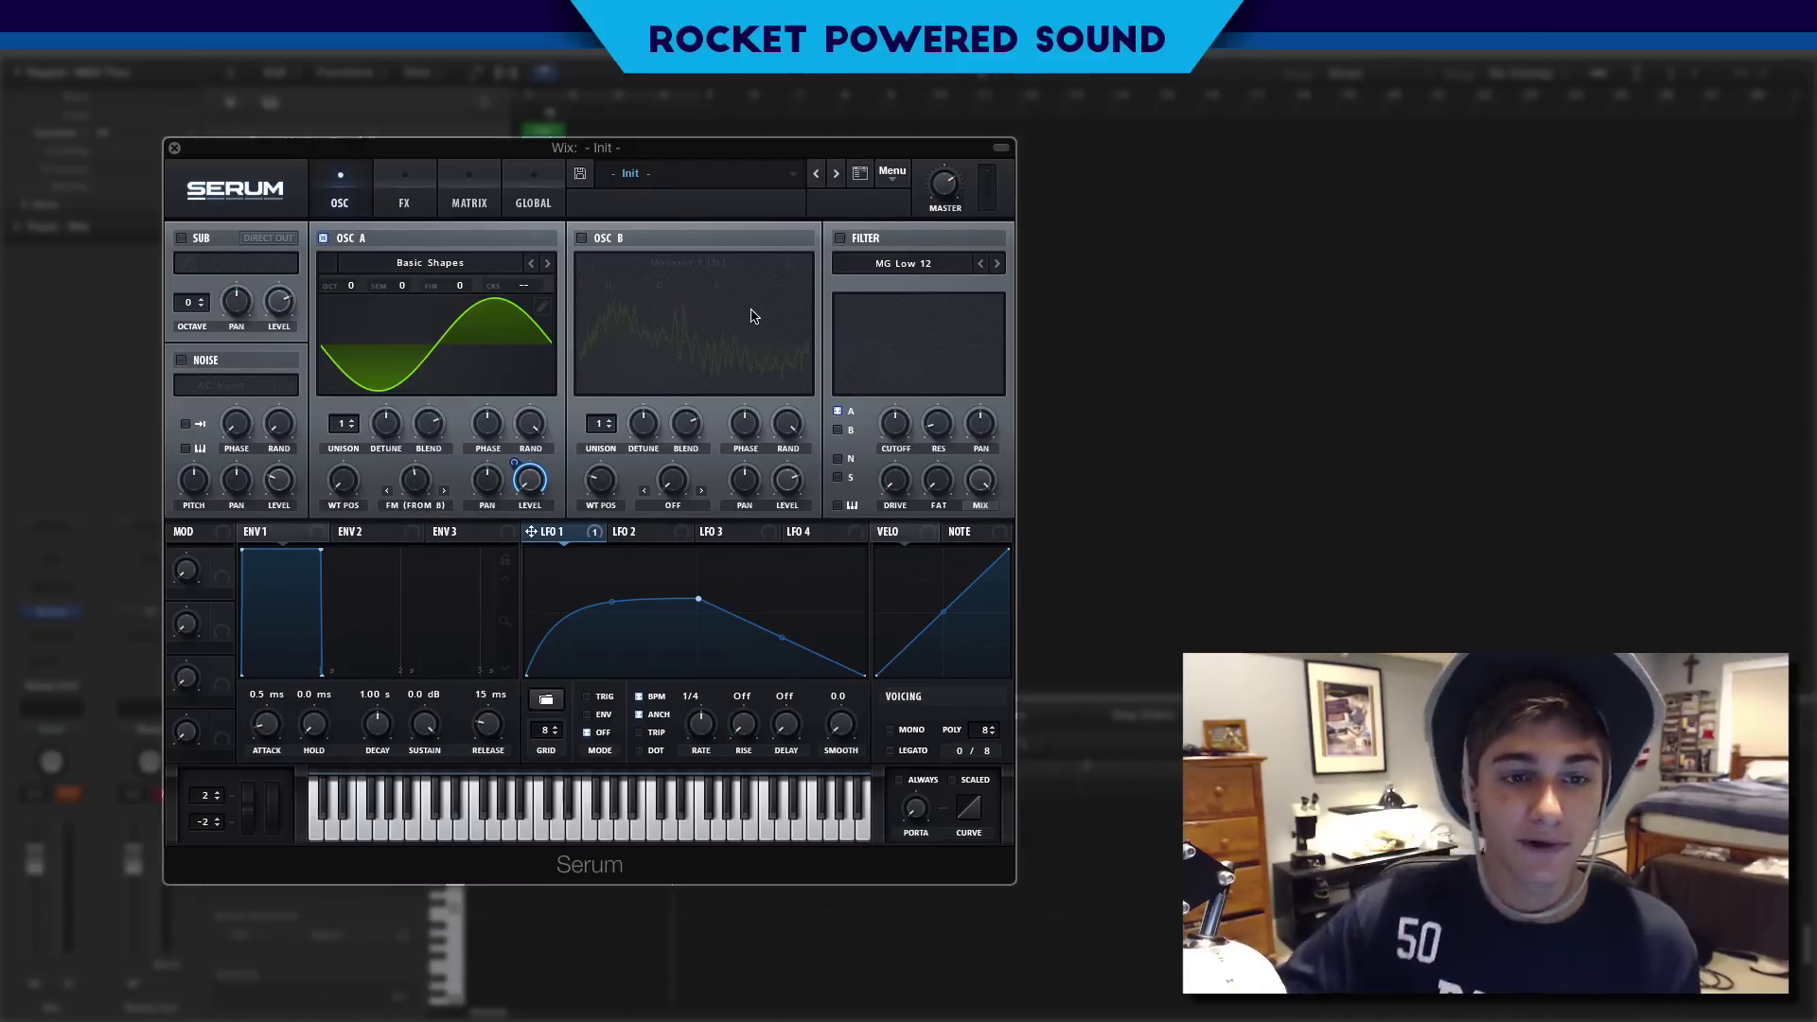
click(581, 237)
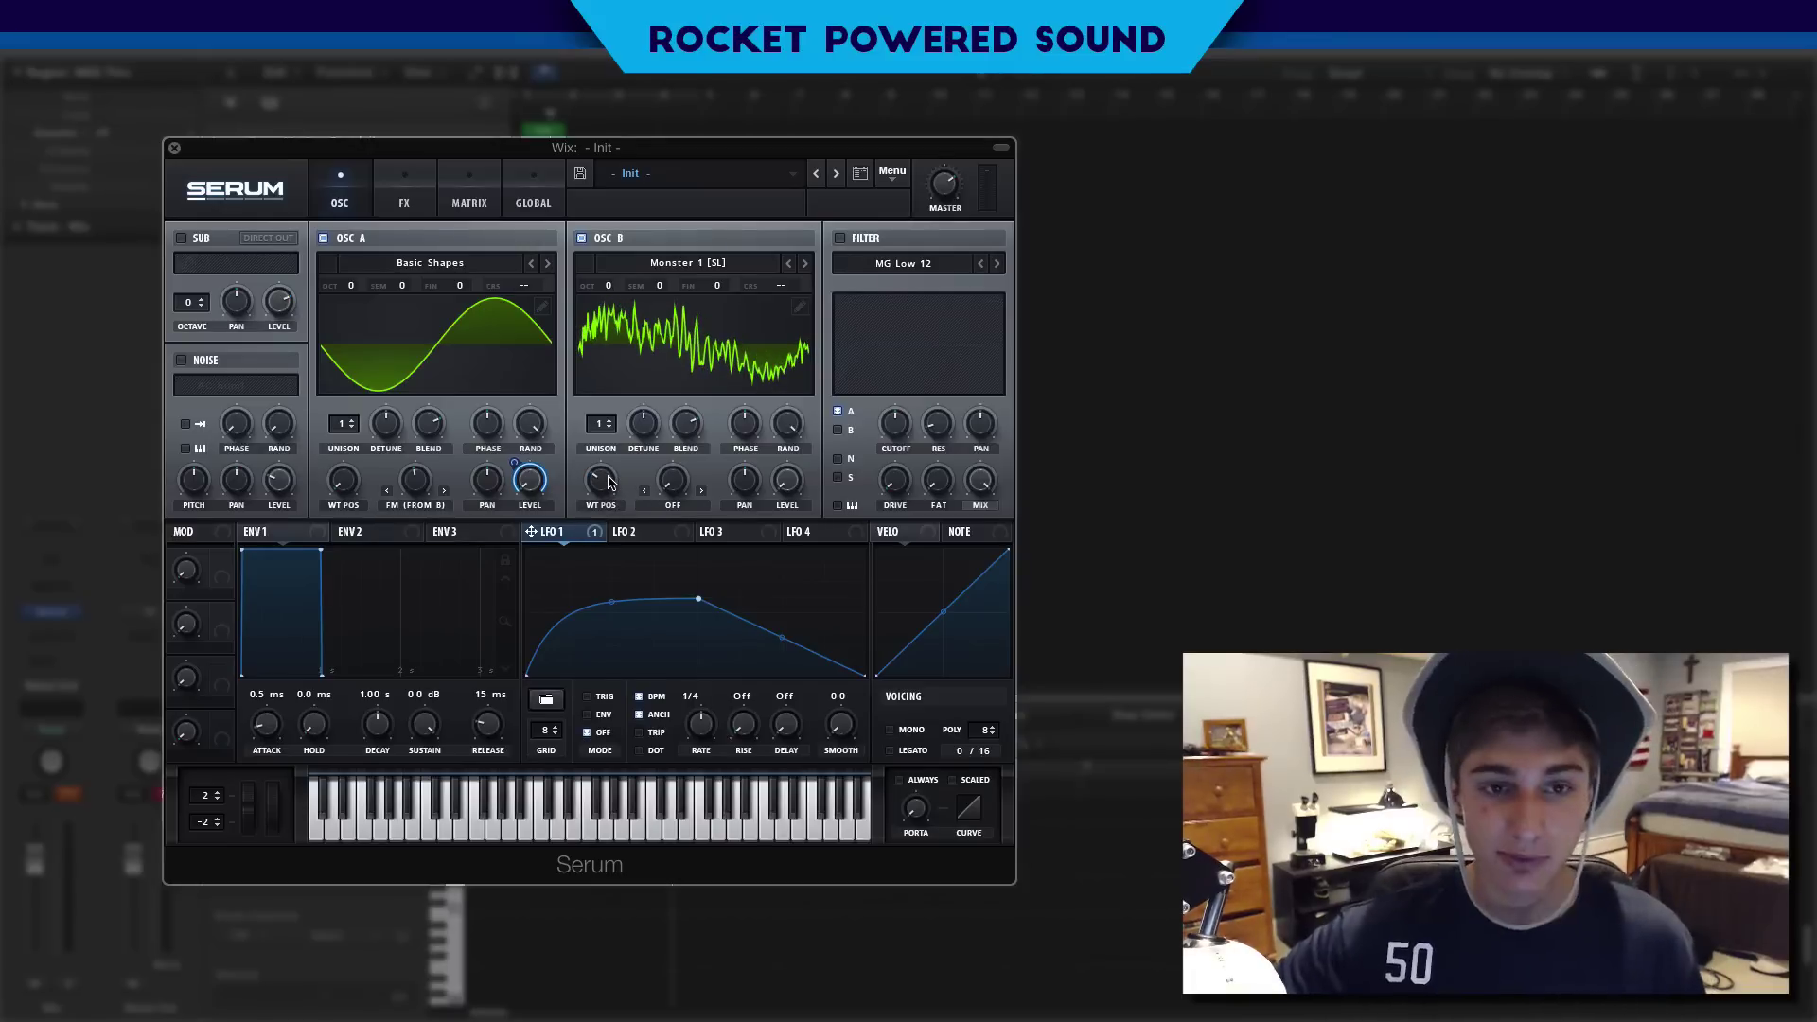
mouse_move(609, 483)
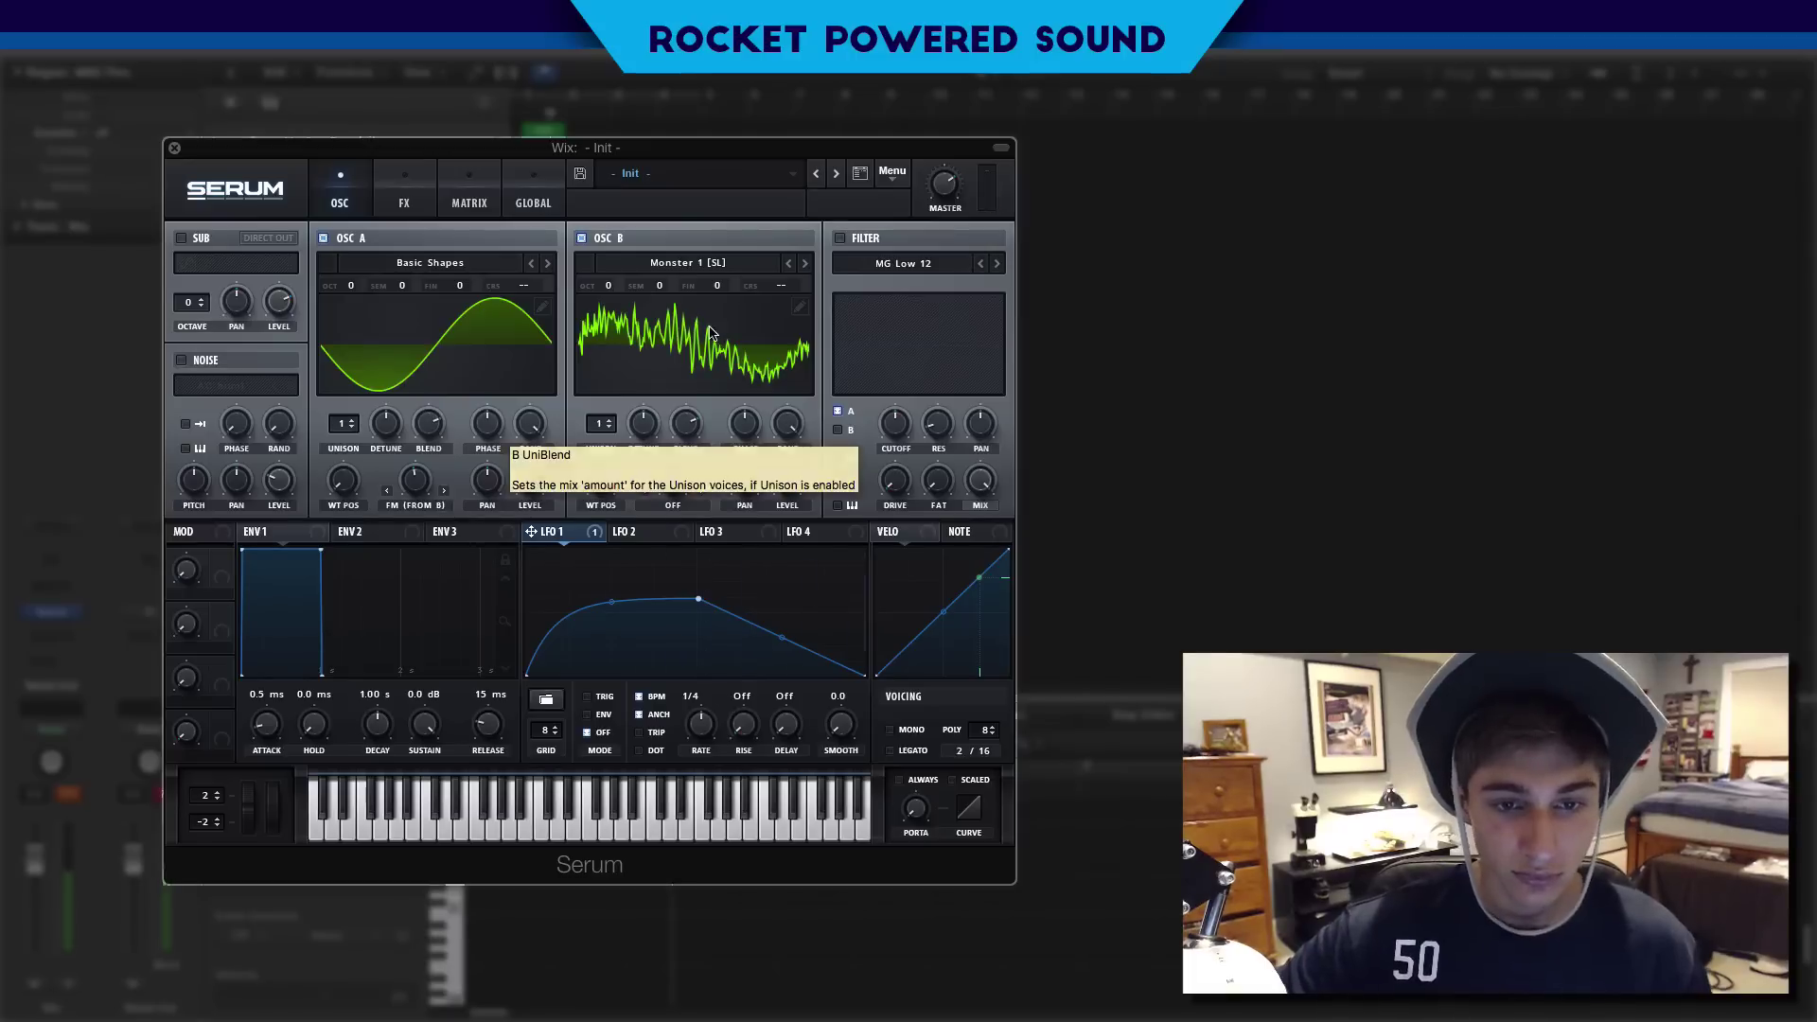
Step: Set LFO 1 to trigger mode at a 1/8 rate and transpose oscillator B up 7 semitones
click(586, 697)
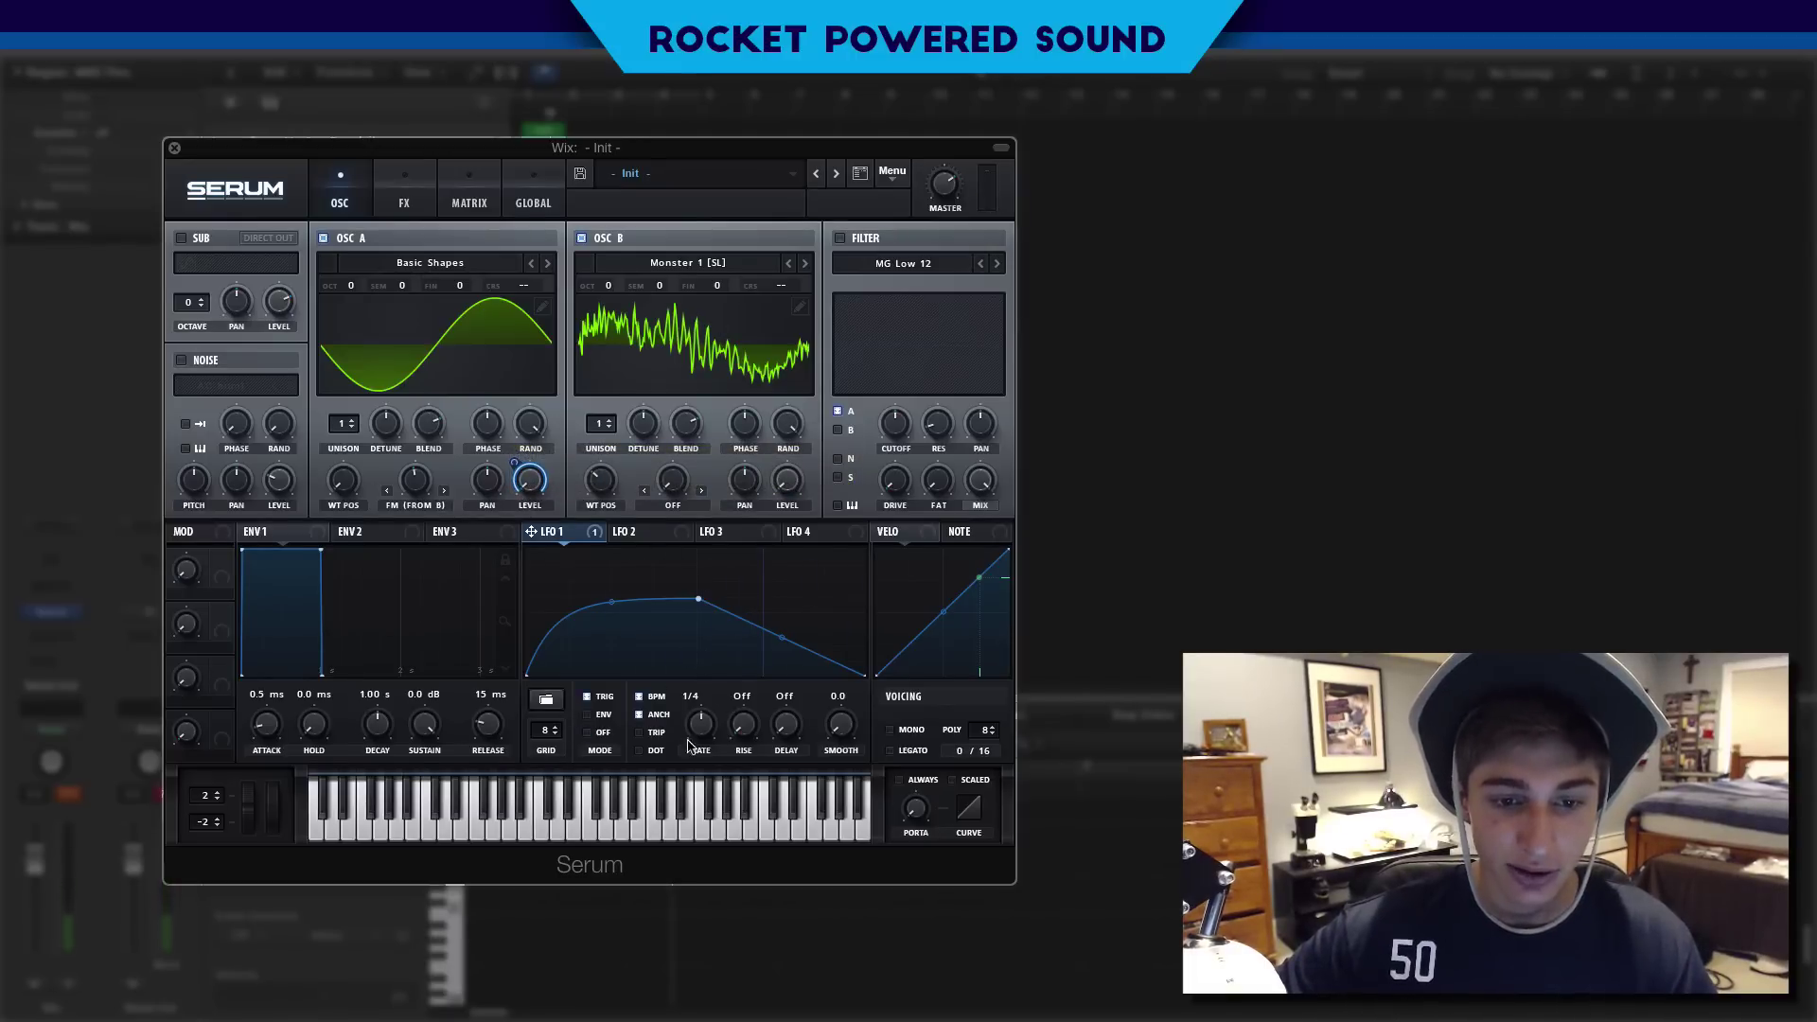
drag(719, 733, 711, 722)
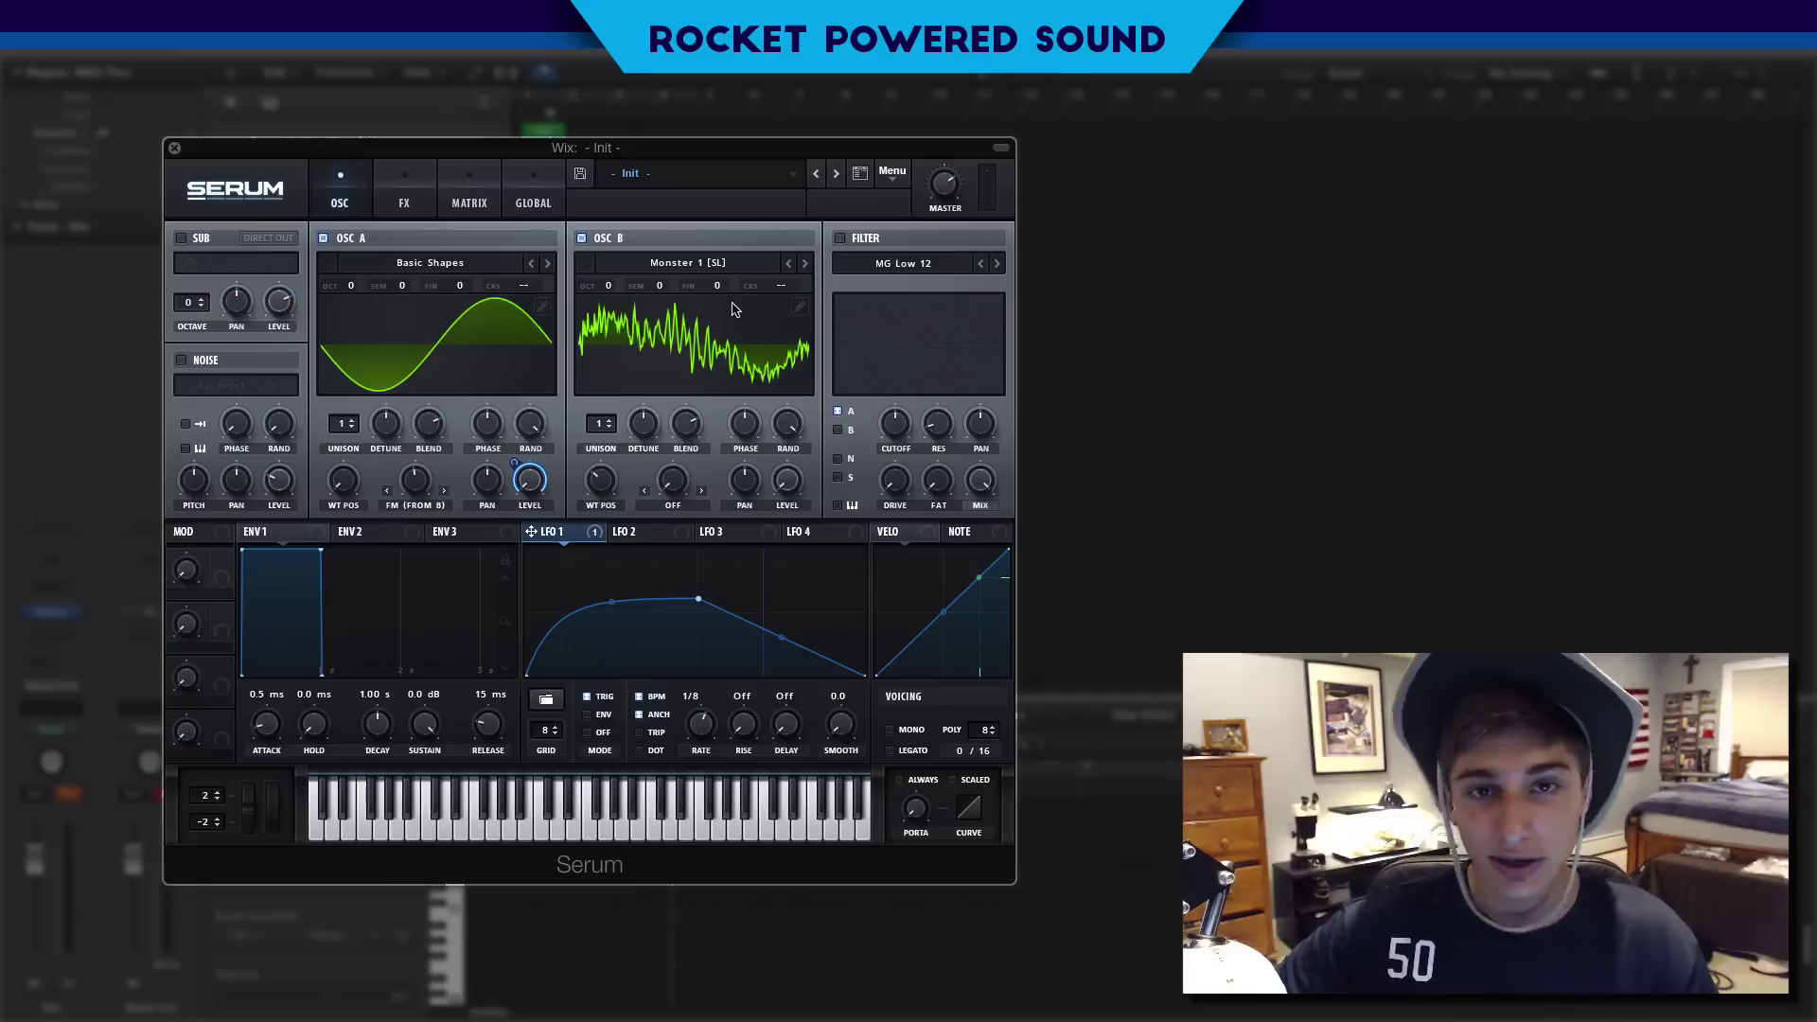
drag(668, 289, 675, 223)
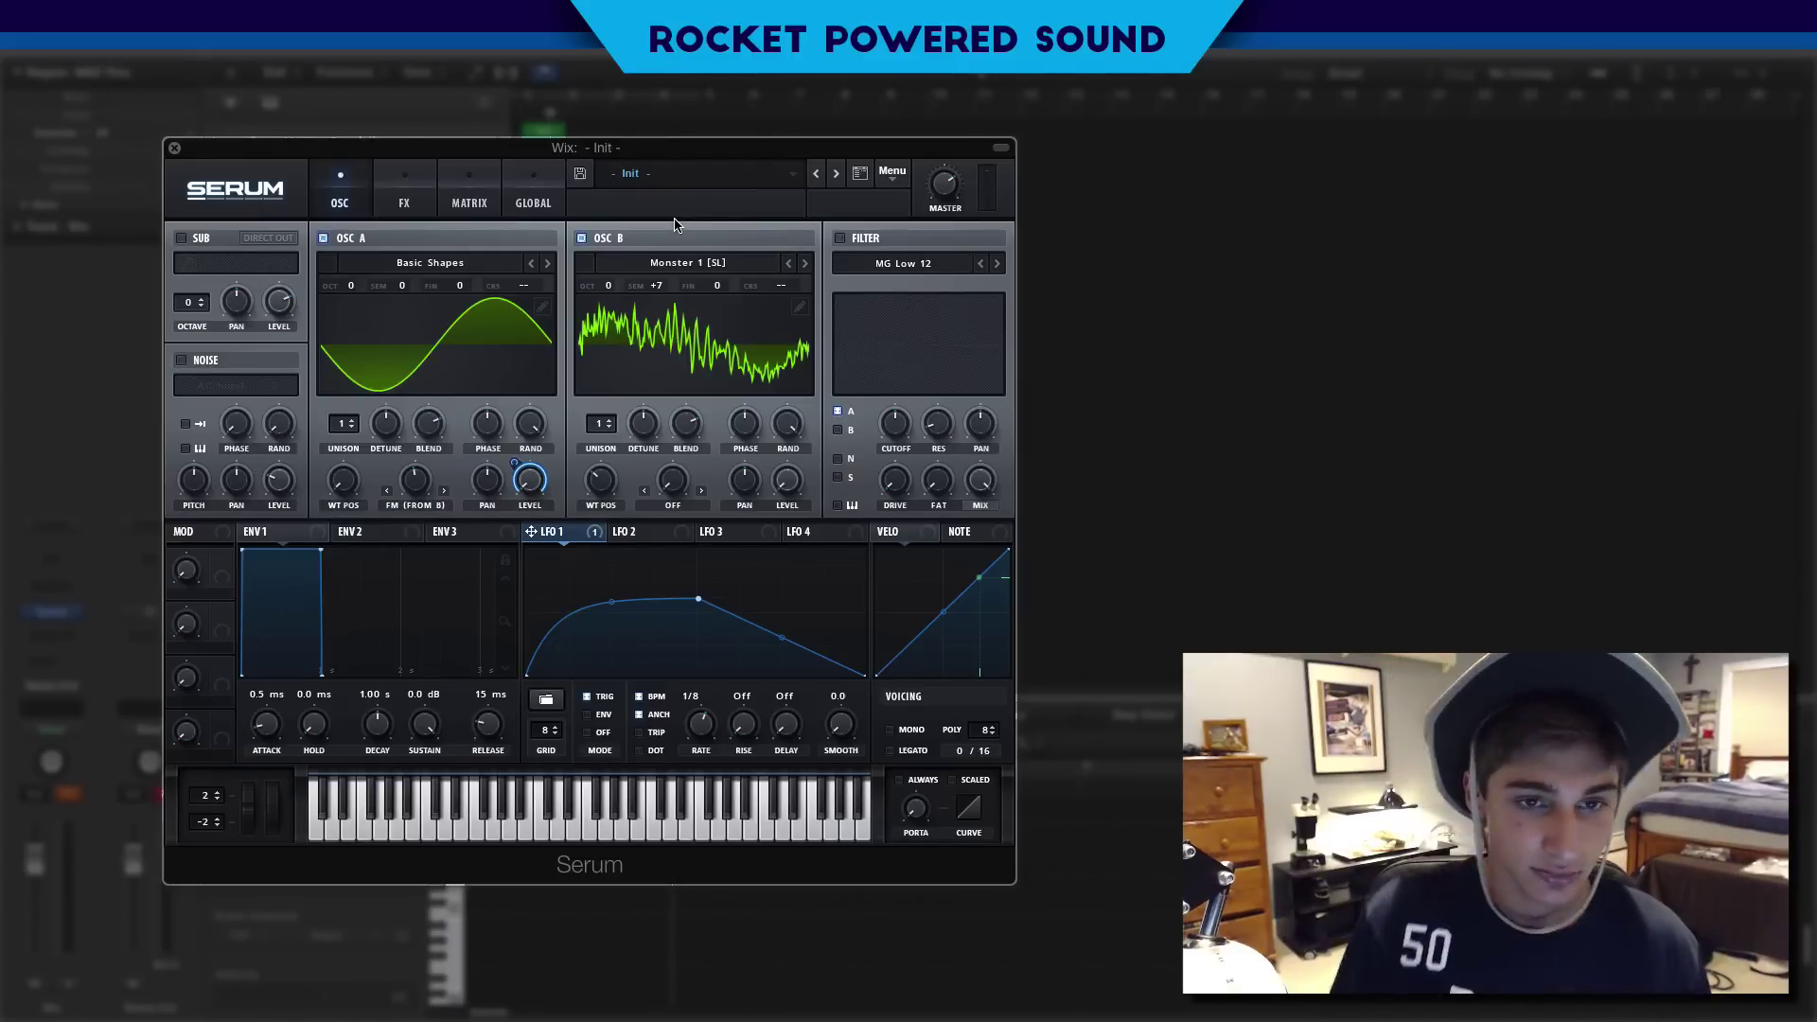
mouse_move(668, 294)
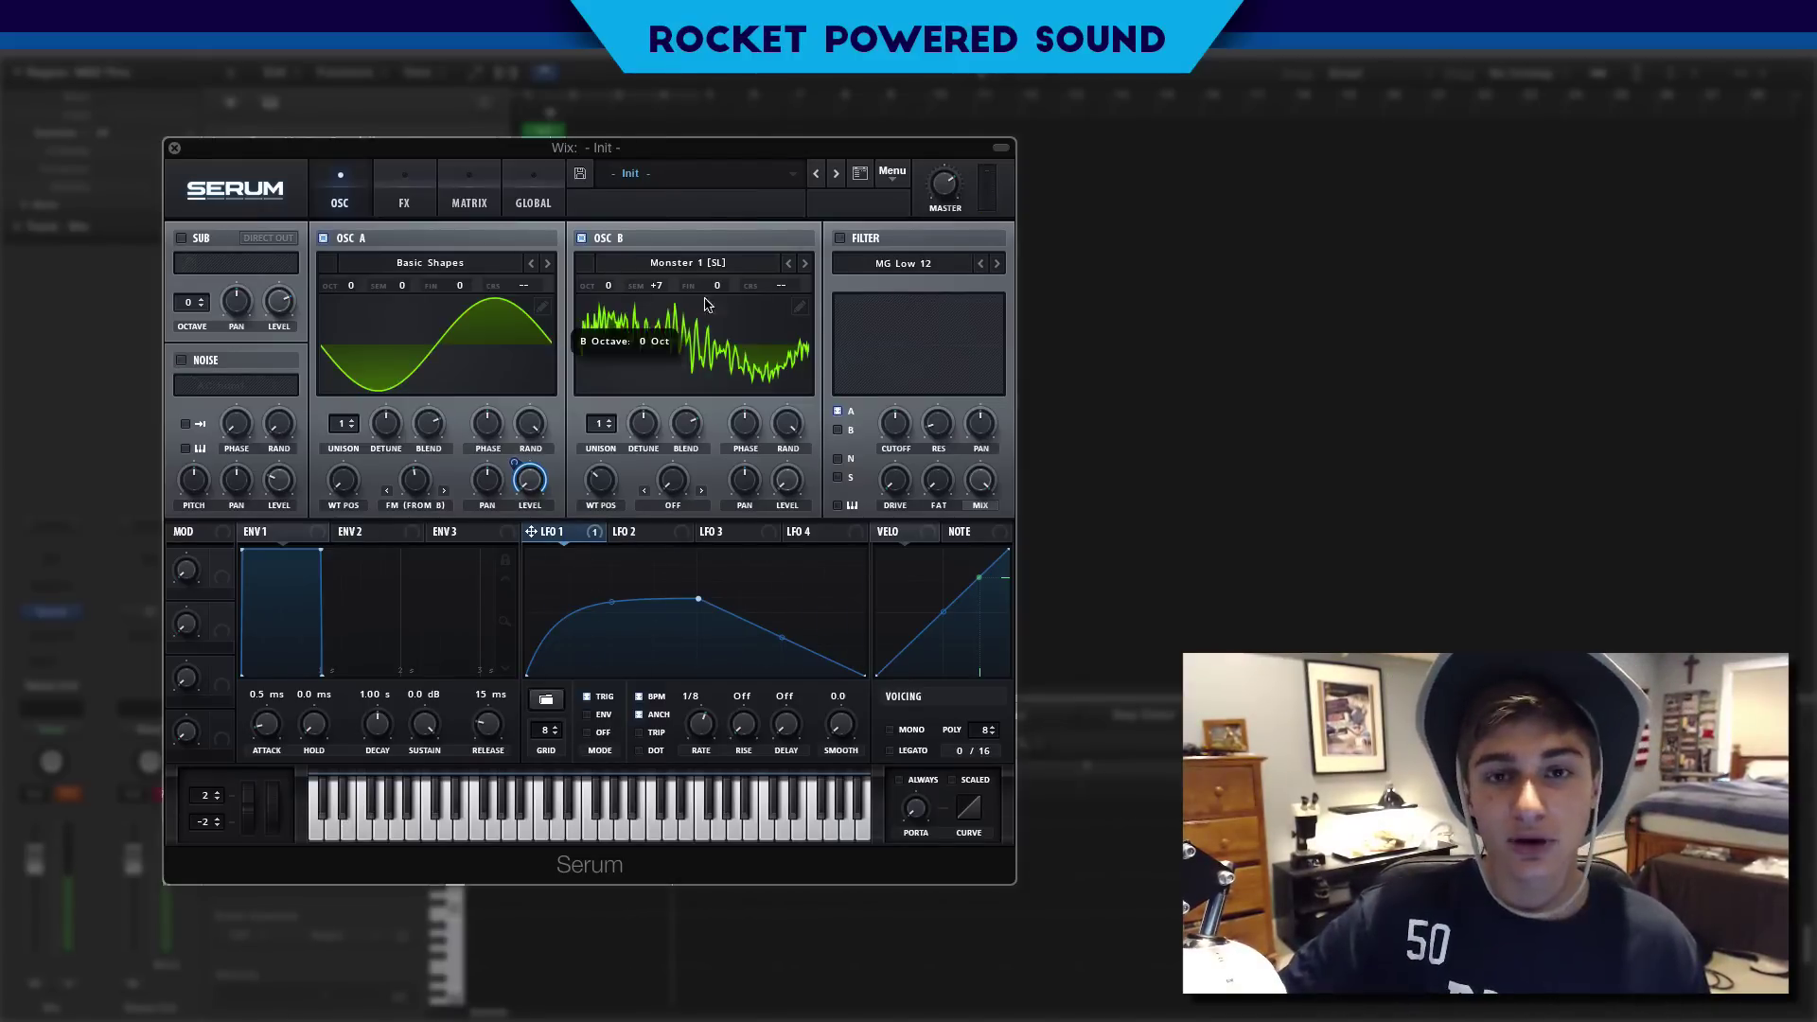
Step: Enable the sub oscillator and set oscillator B's warp mode to FM Sub Osc
click(180, 237)
click(688, 508)
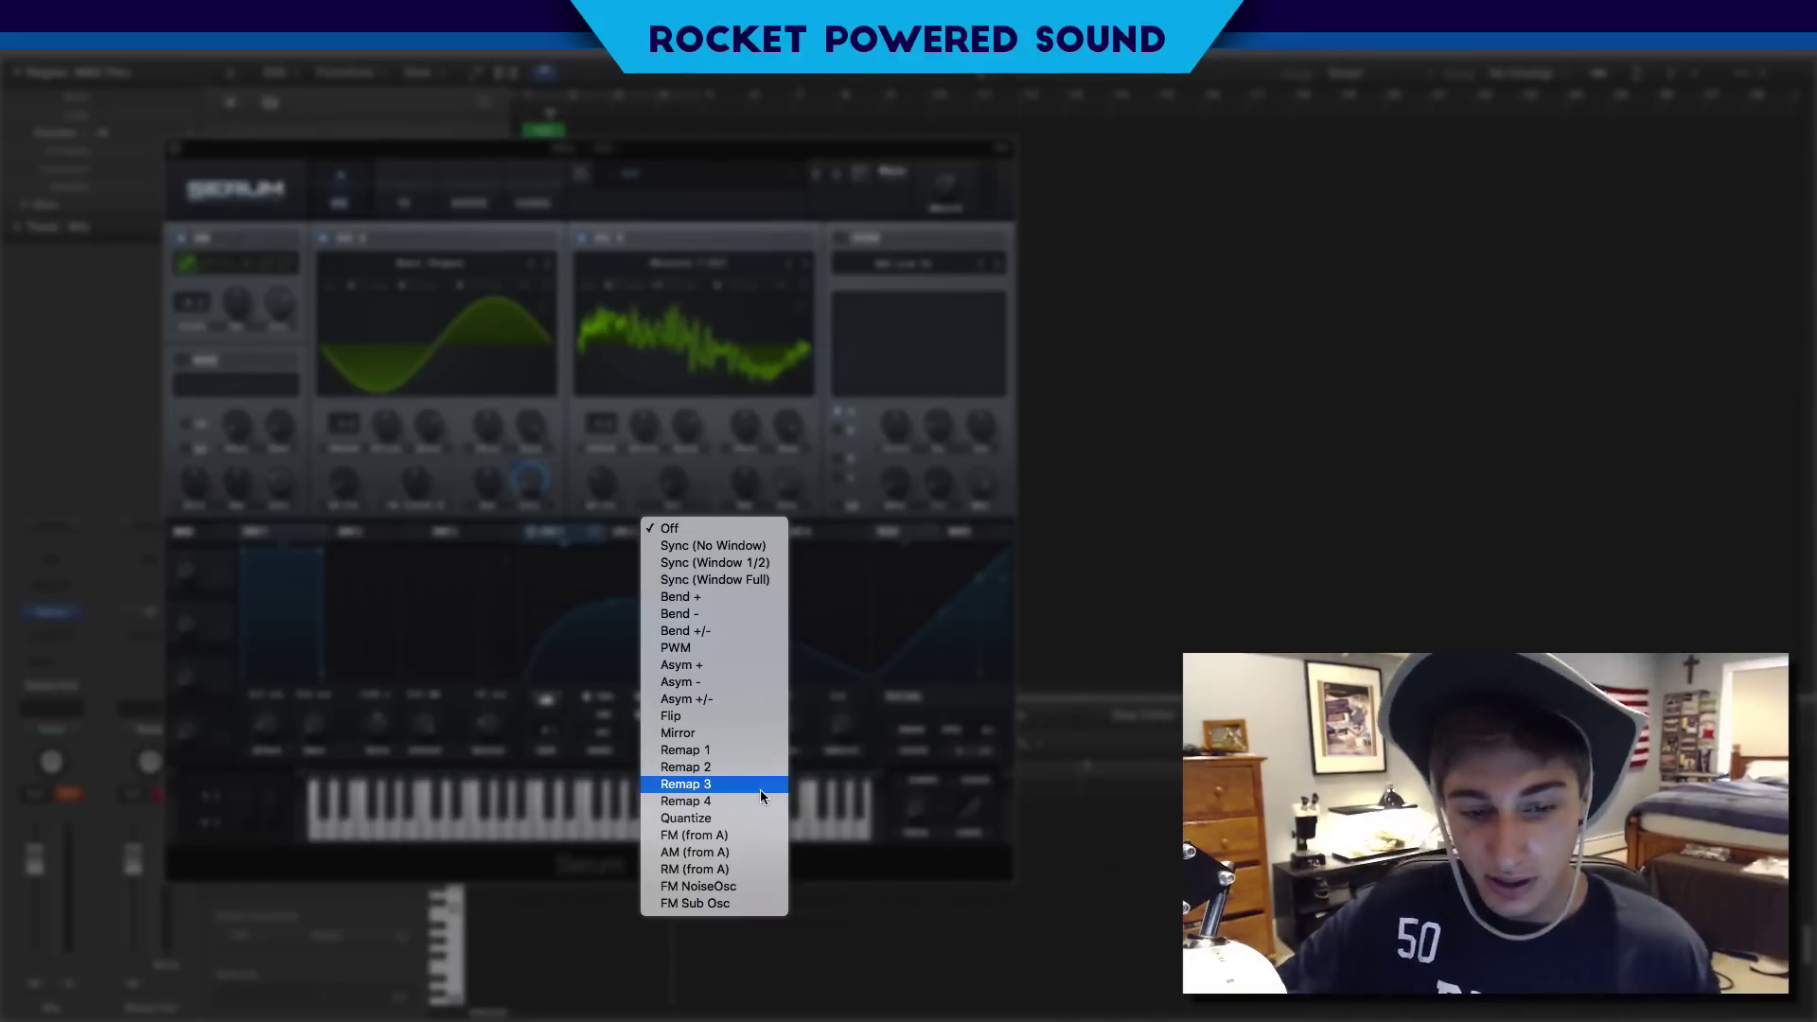
click(719, 903)
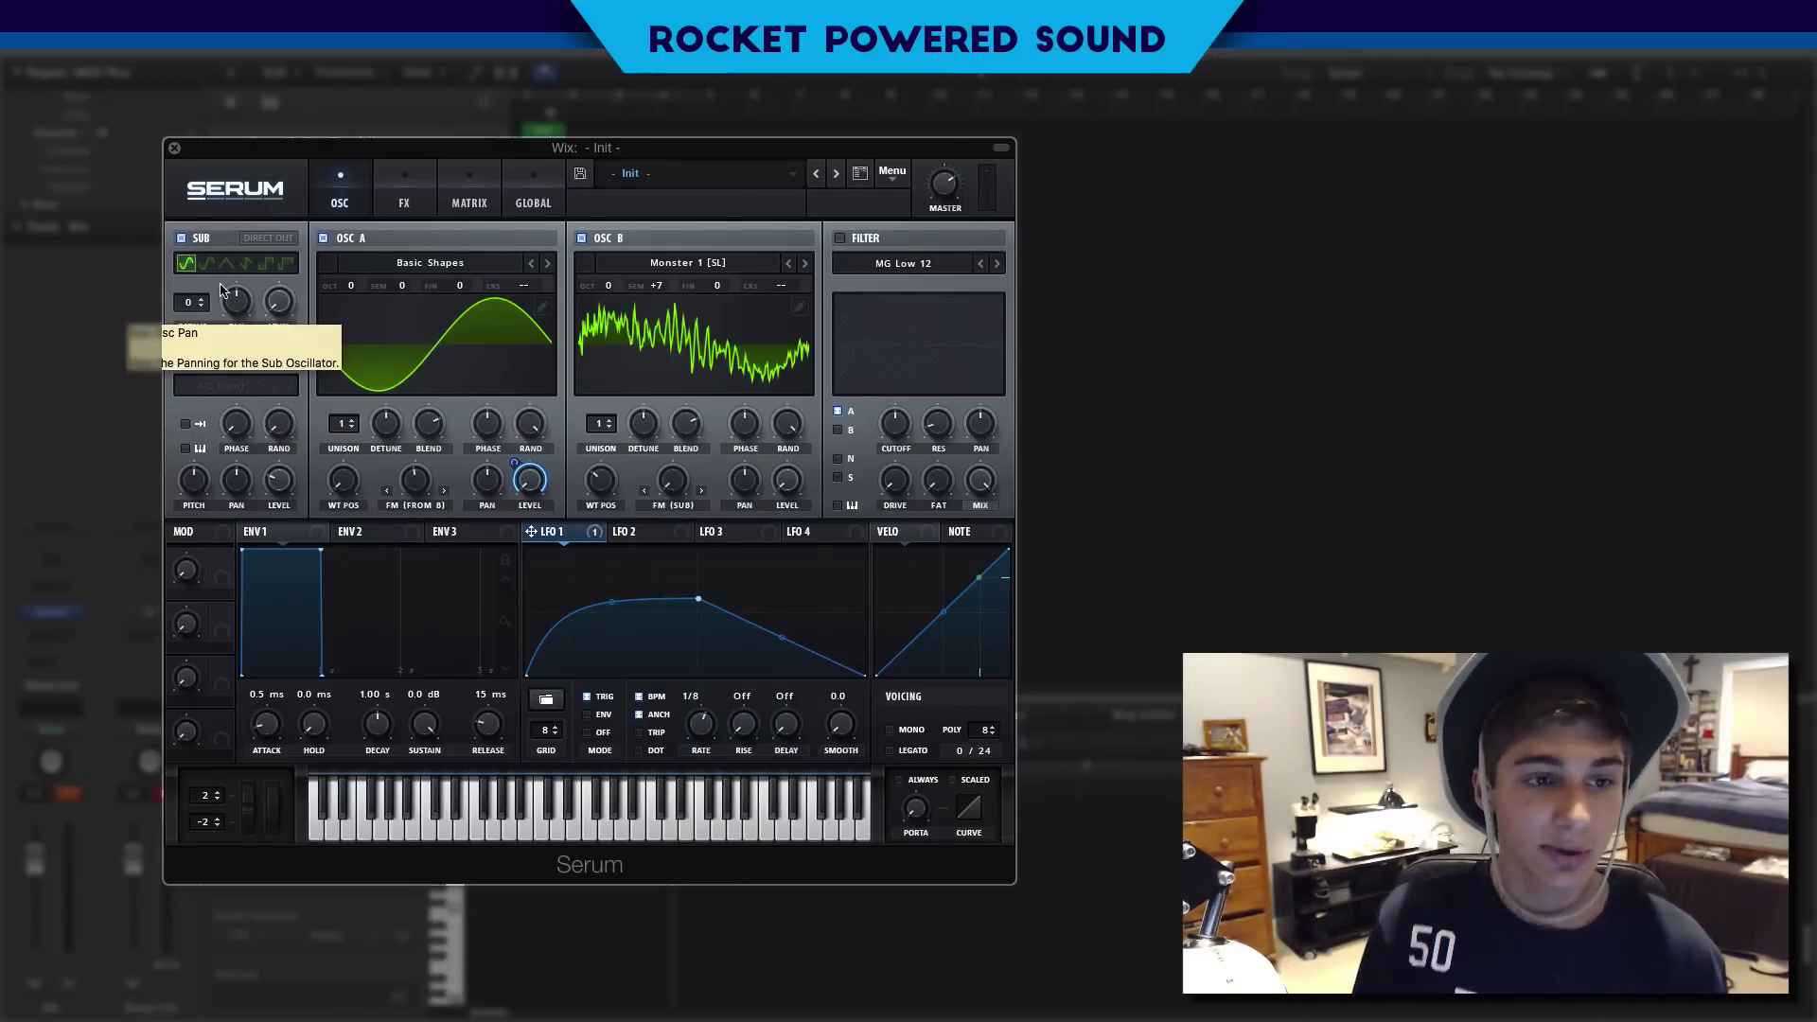
Step: Set the sub oscillator's octave to 2, trying the saw waveform before returning to sine
click(246, 263)
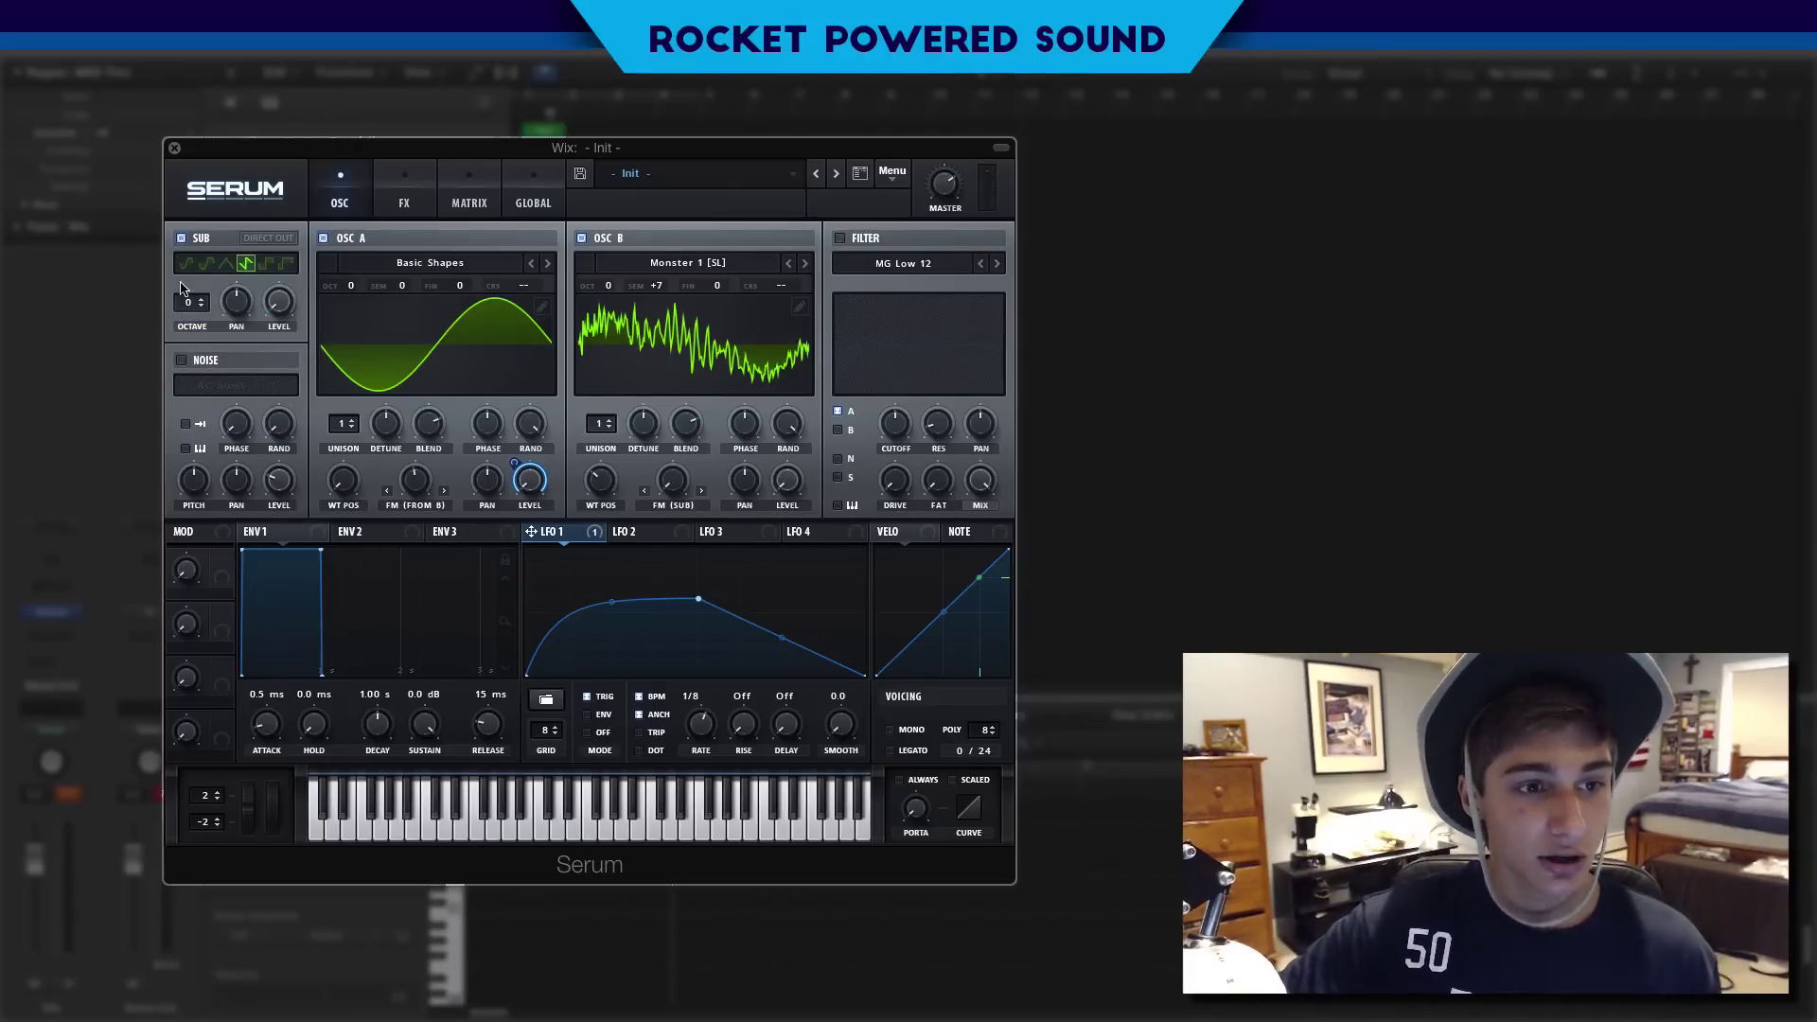
drag(193, 322, 199, 301)
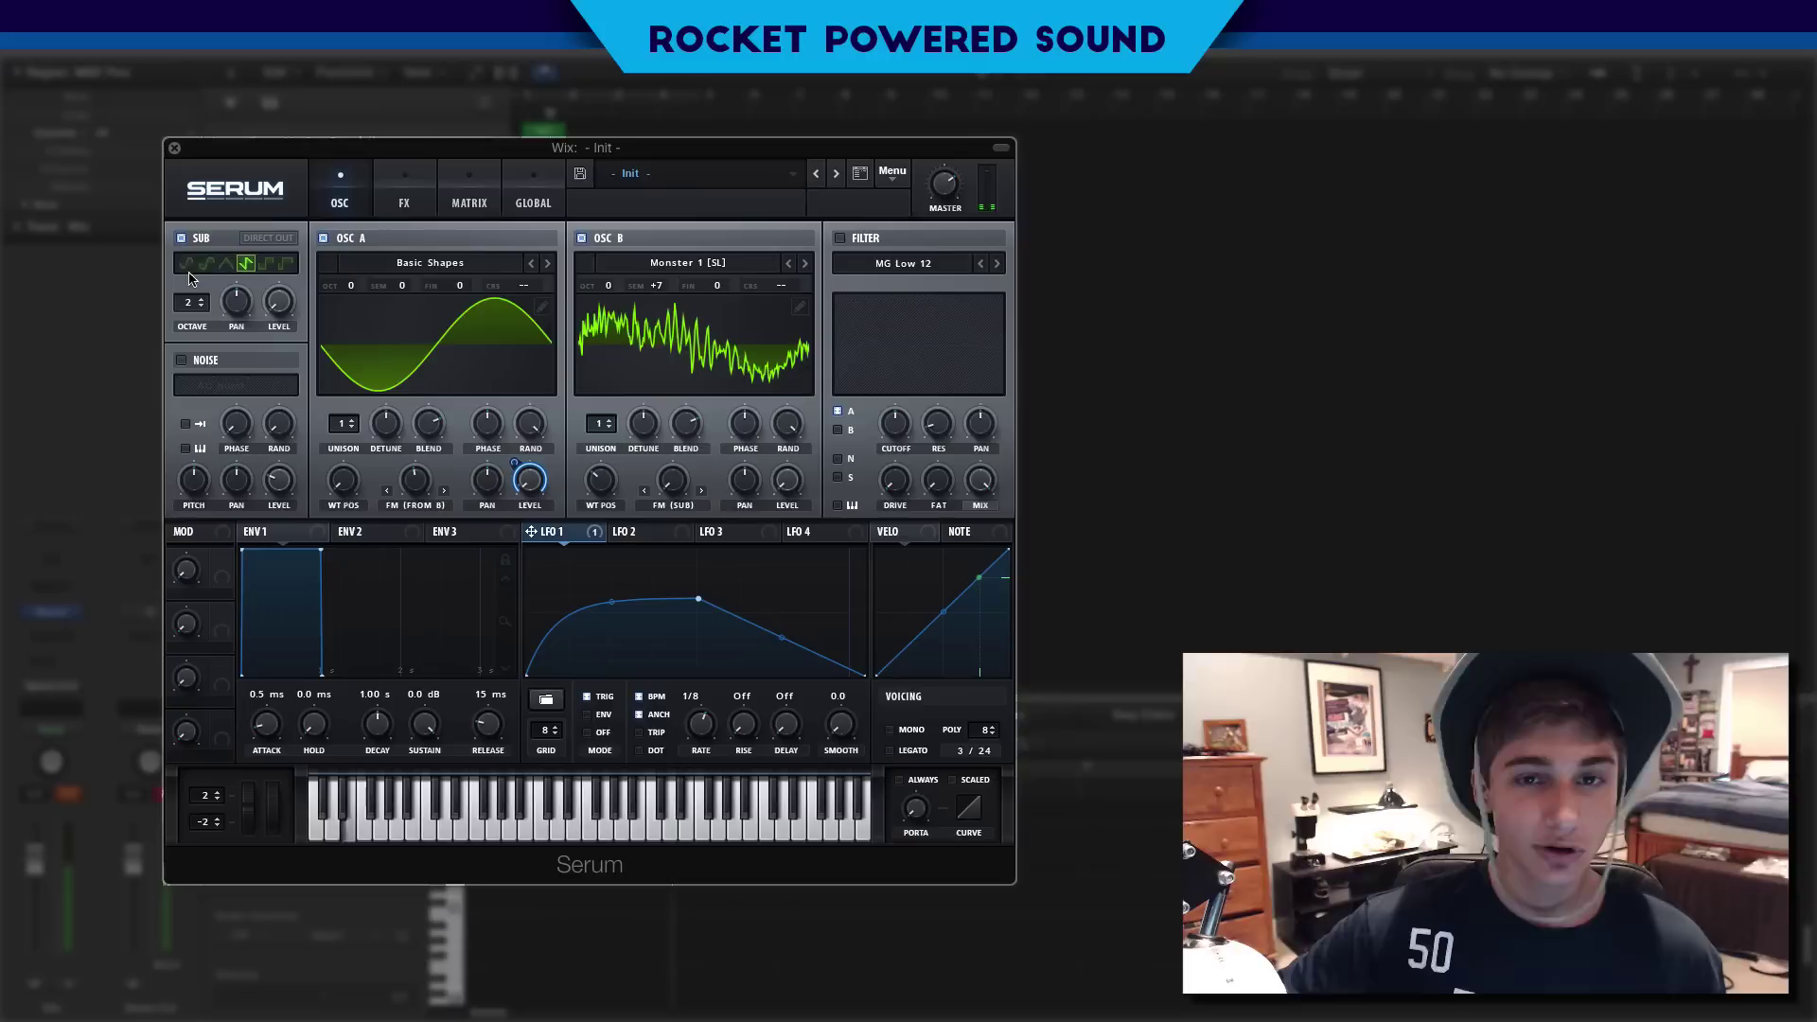
click(189, 263)
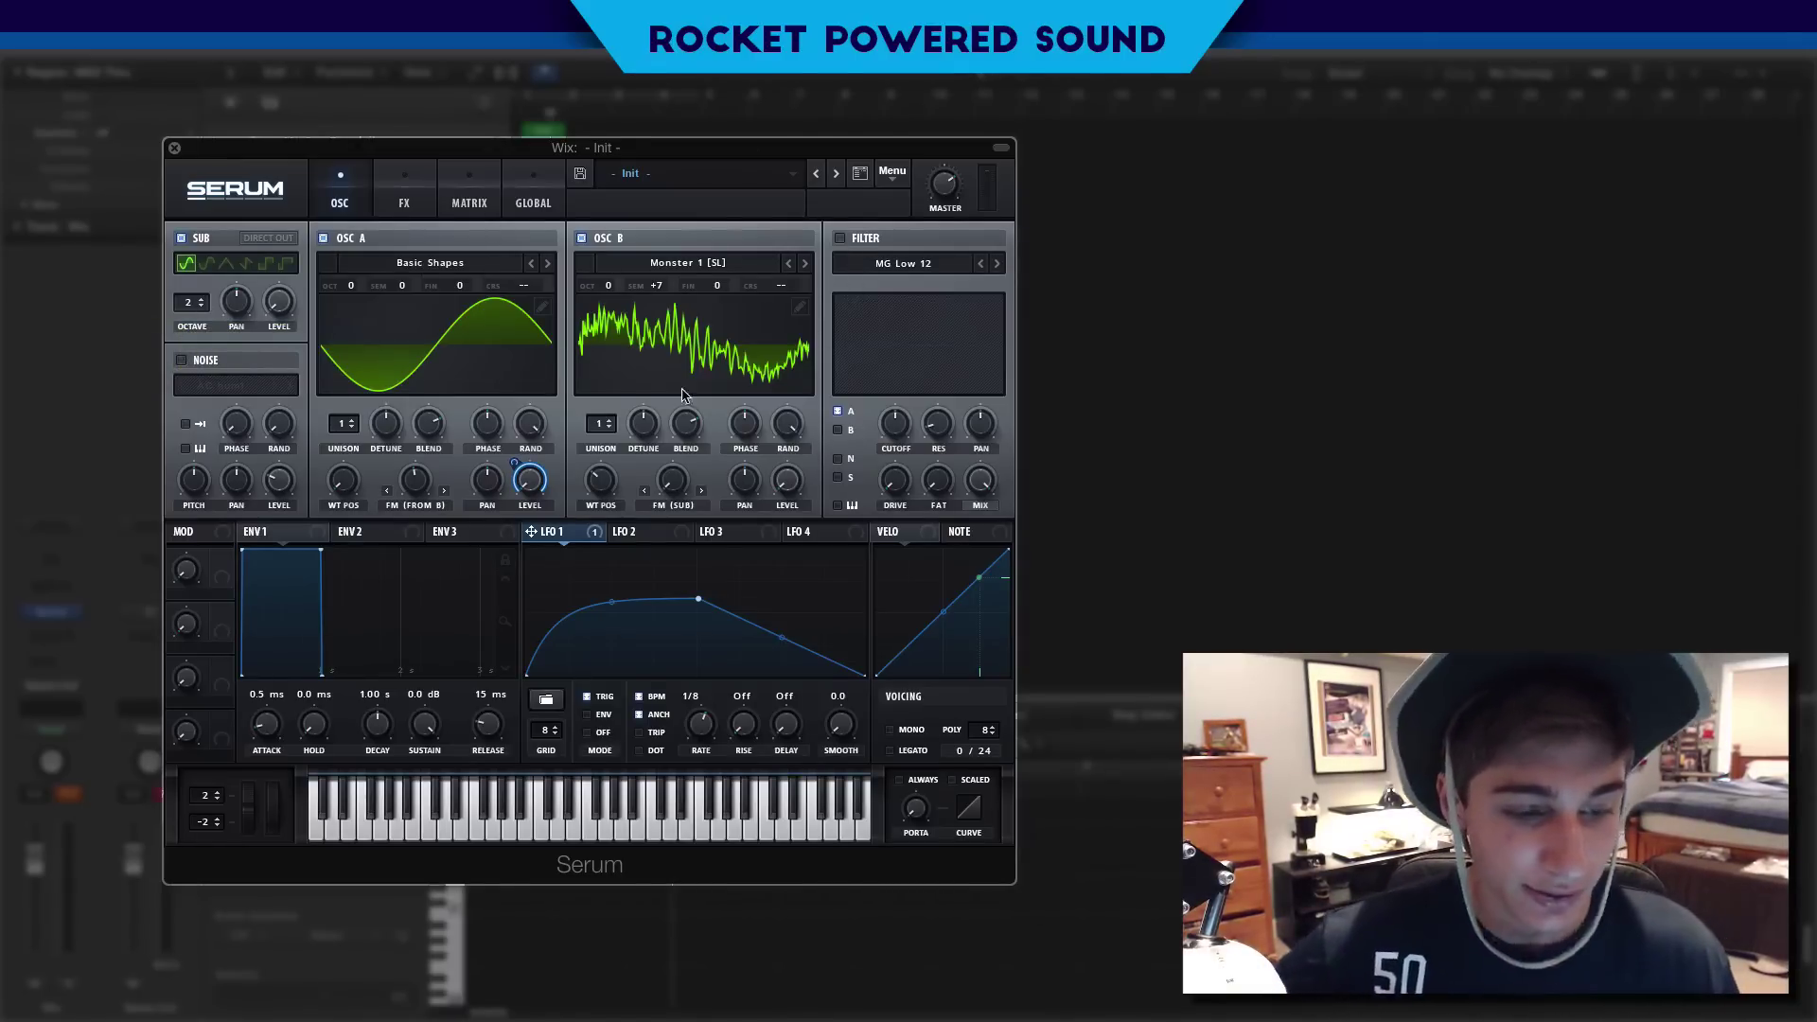
Step: Enable the noise oscillator with AC hum1 at a reduced level and adjust oscillator B's FM (Sub) amount
click(181, 359)
drag(277, 474, 273, 514)
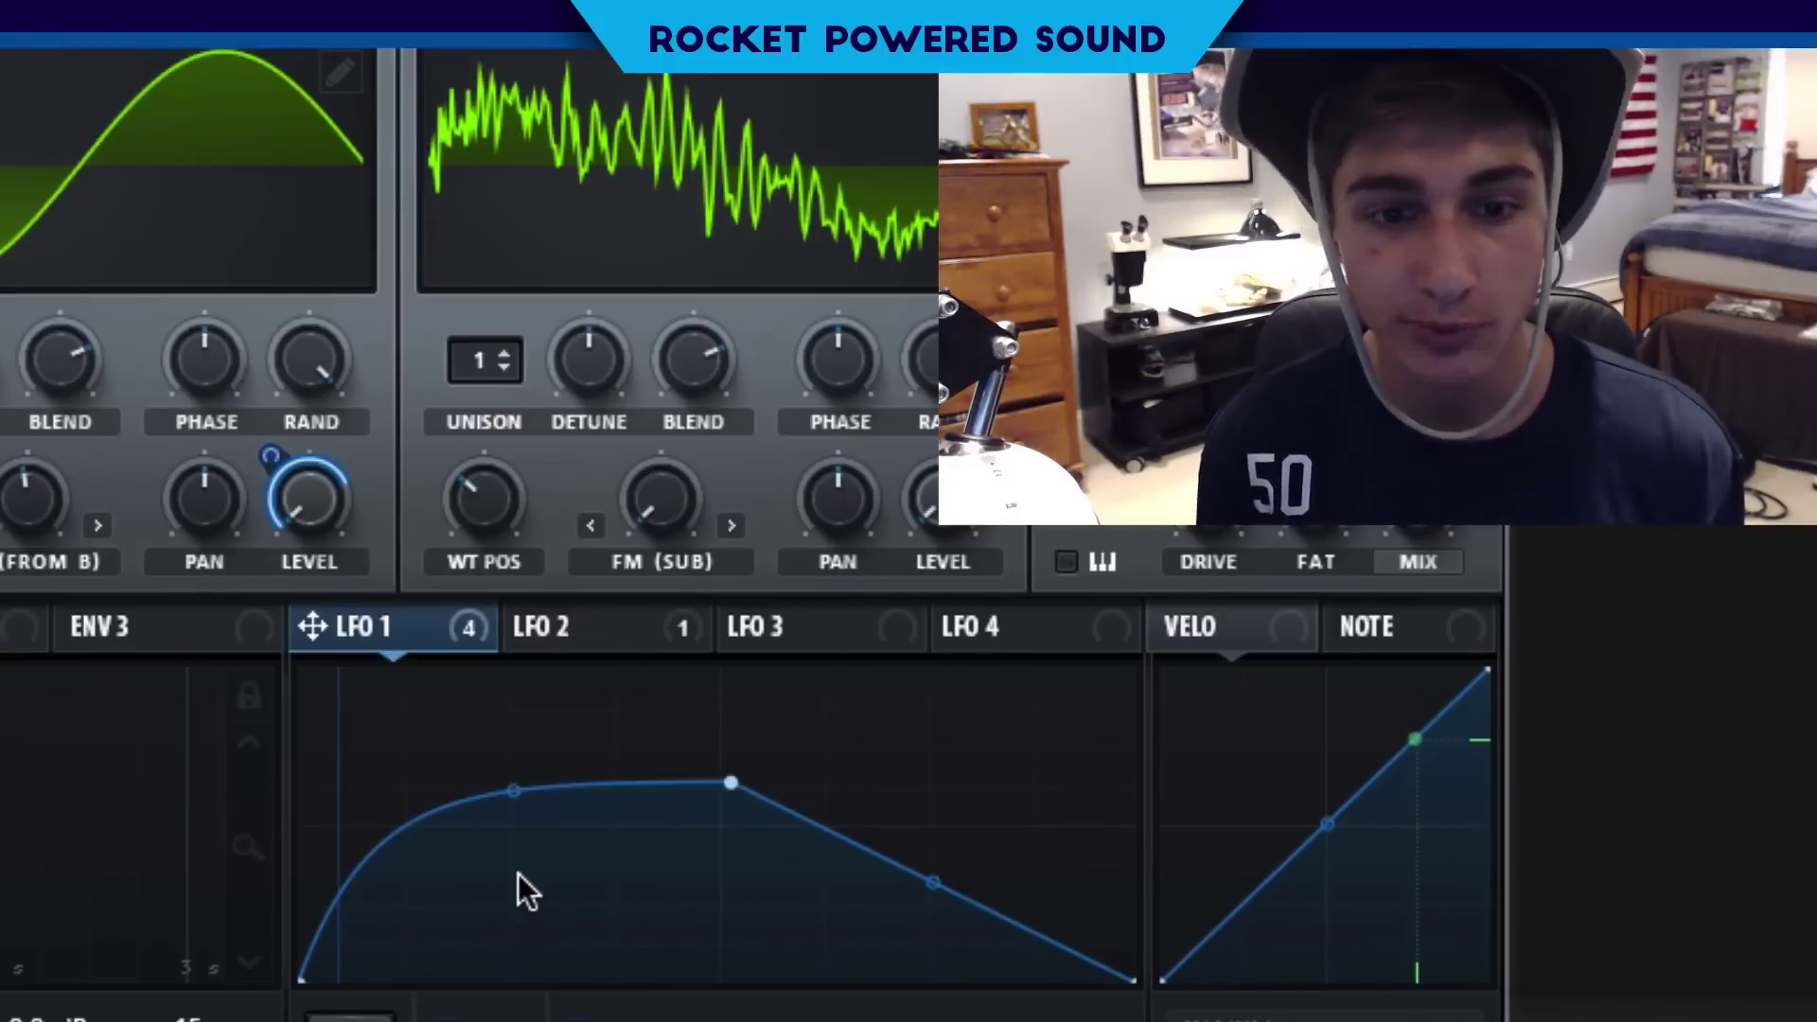
drag(672, 506, 687, 379)
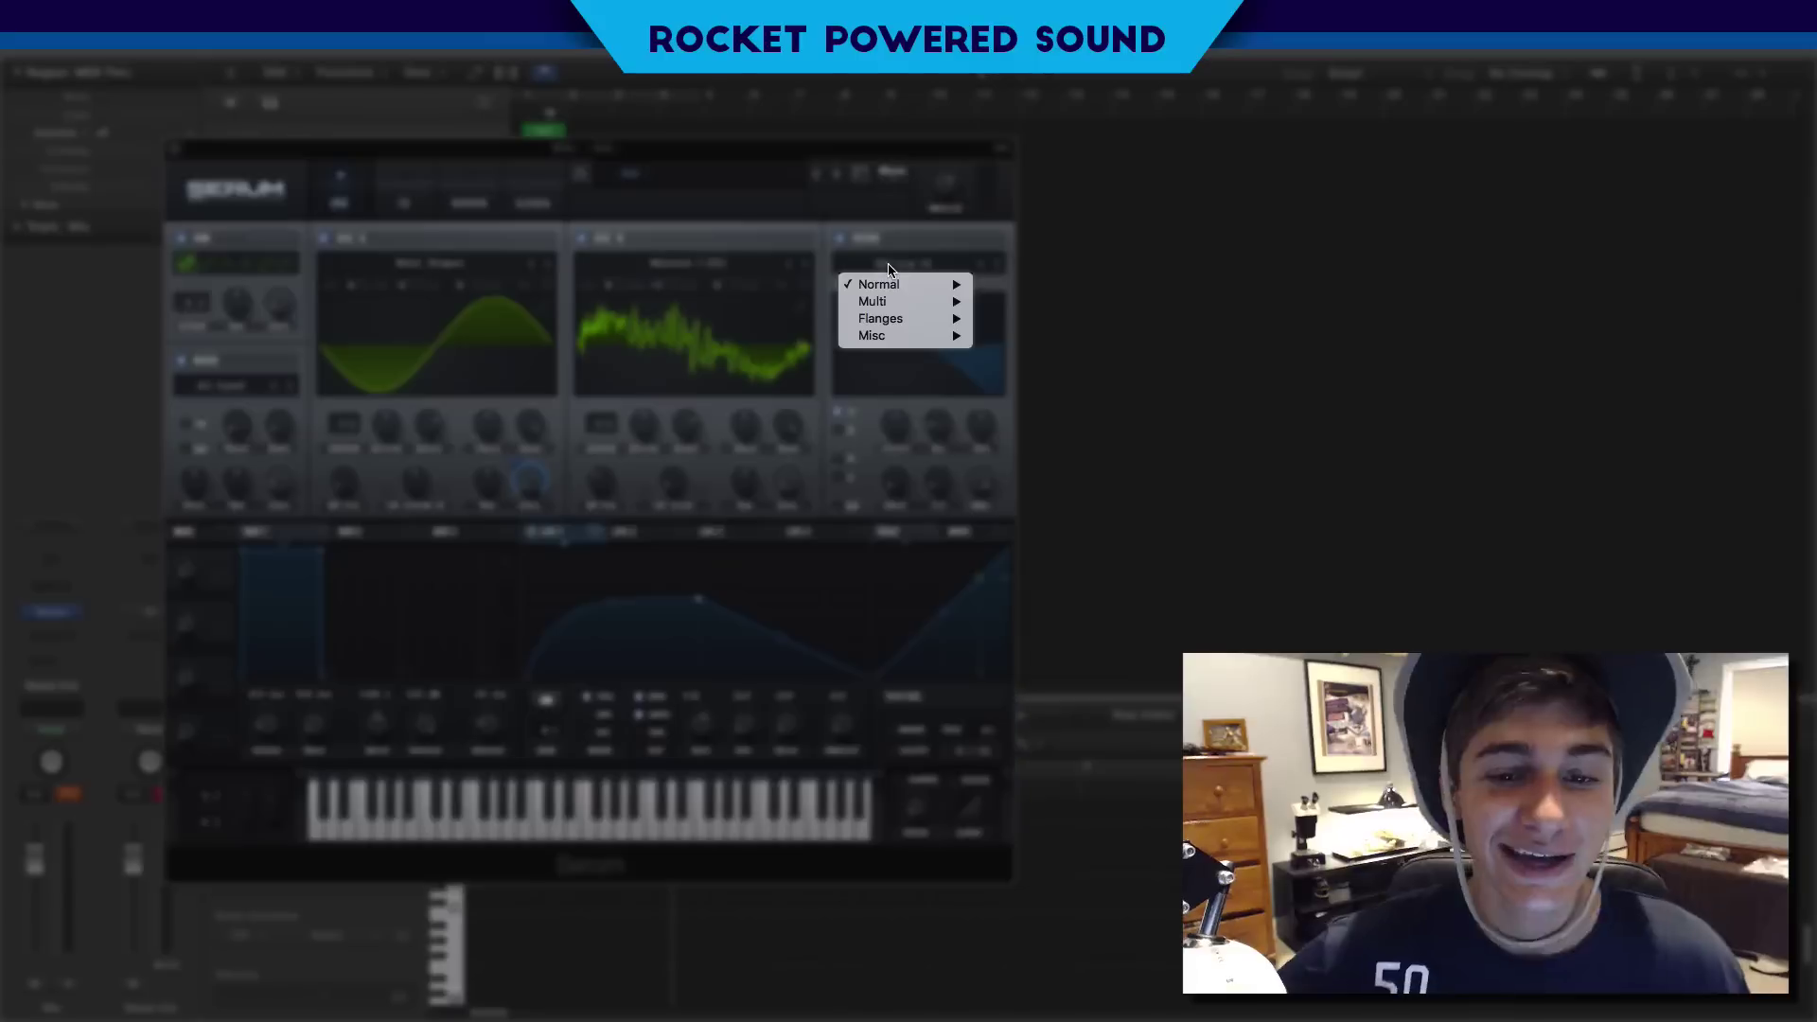
Step: Configure the filter as High 24 with noise routed through it and a lowered cutoff, and bypass it
mouse_move(896, 277)
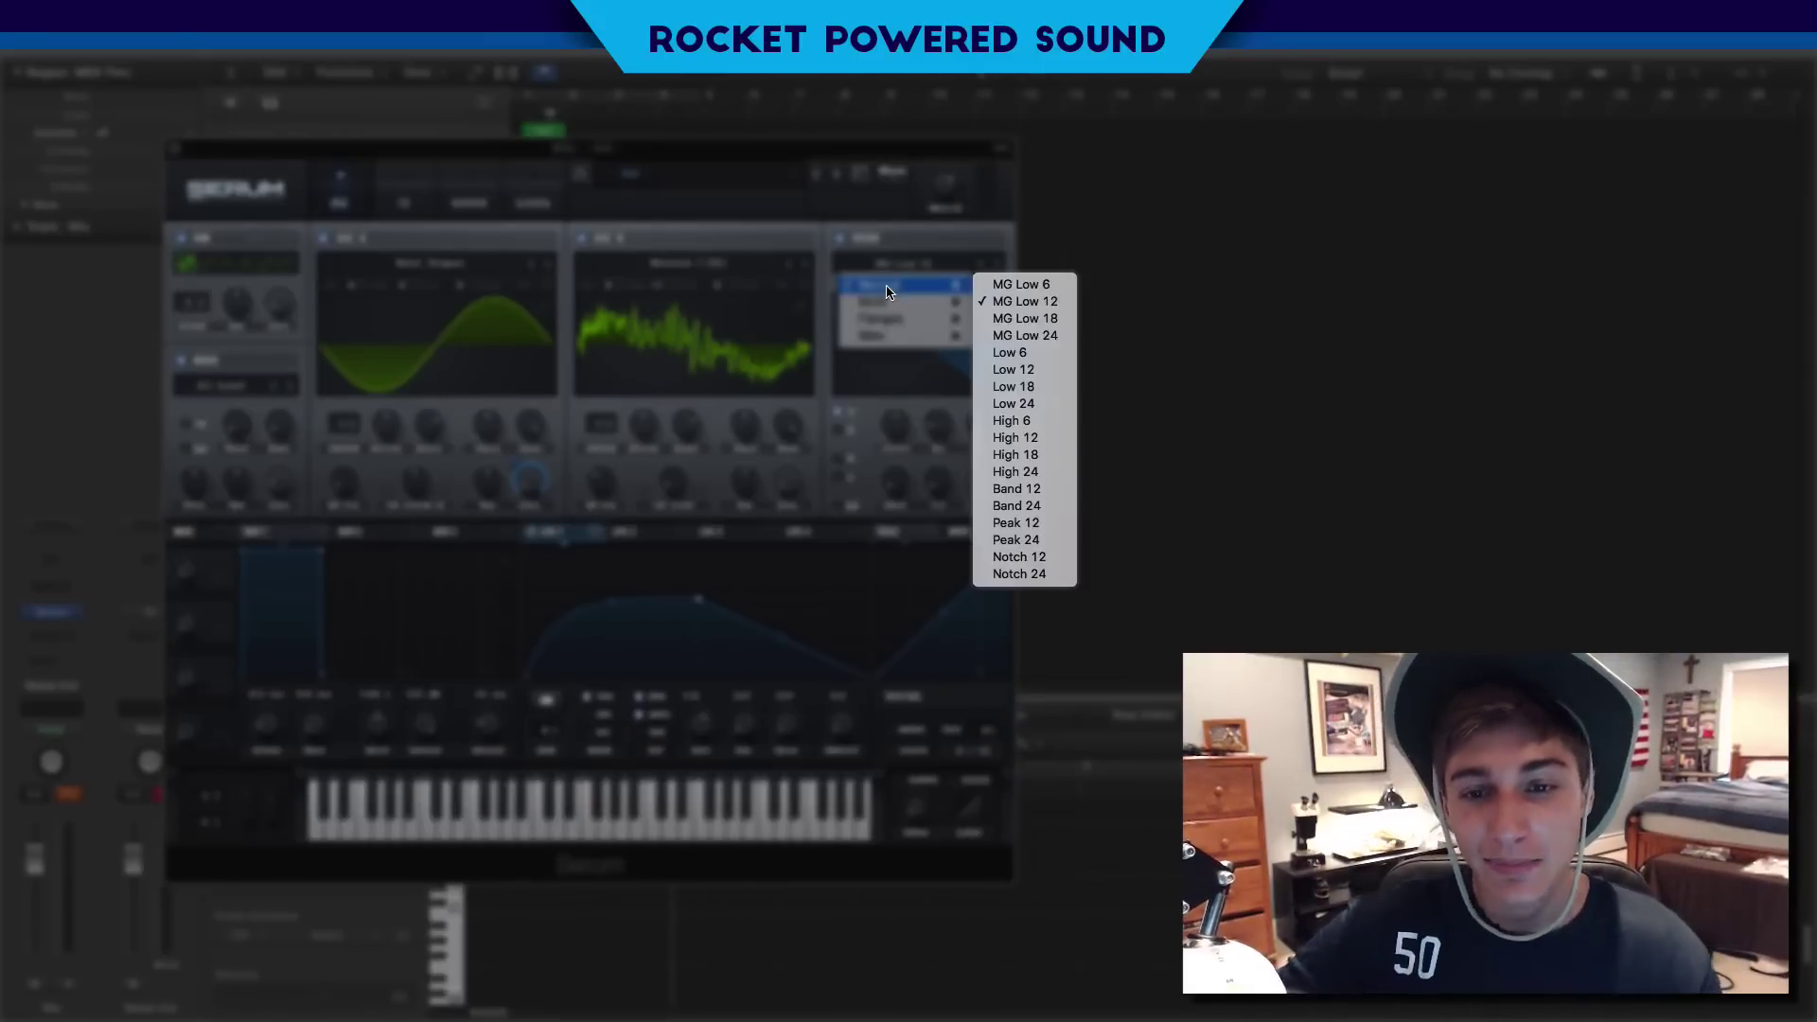
click(1030, 471)
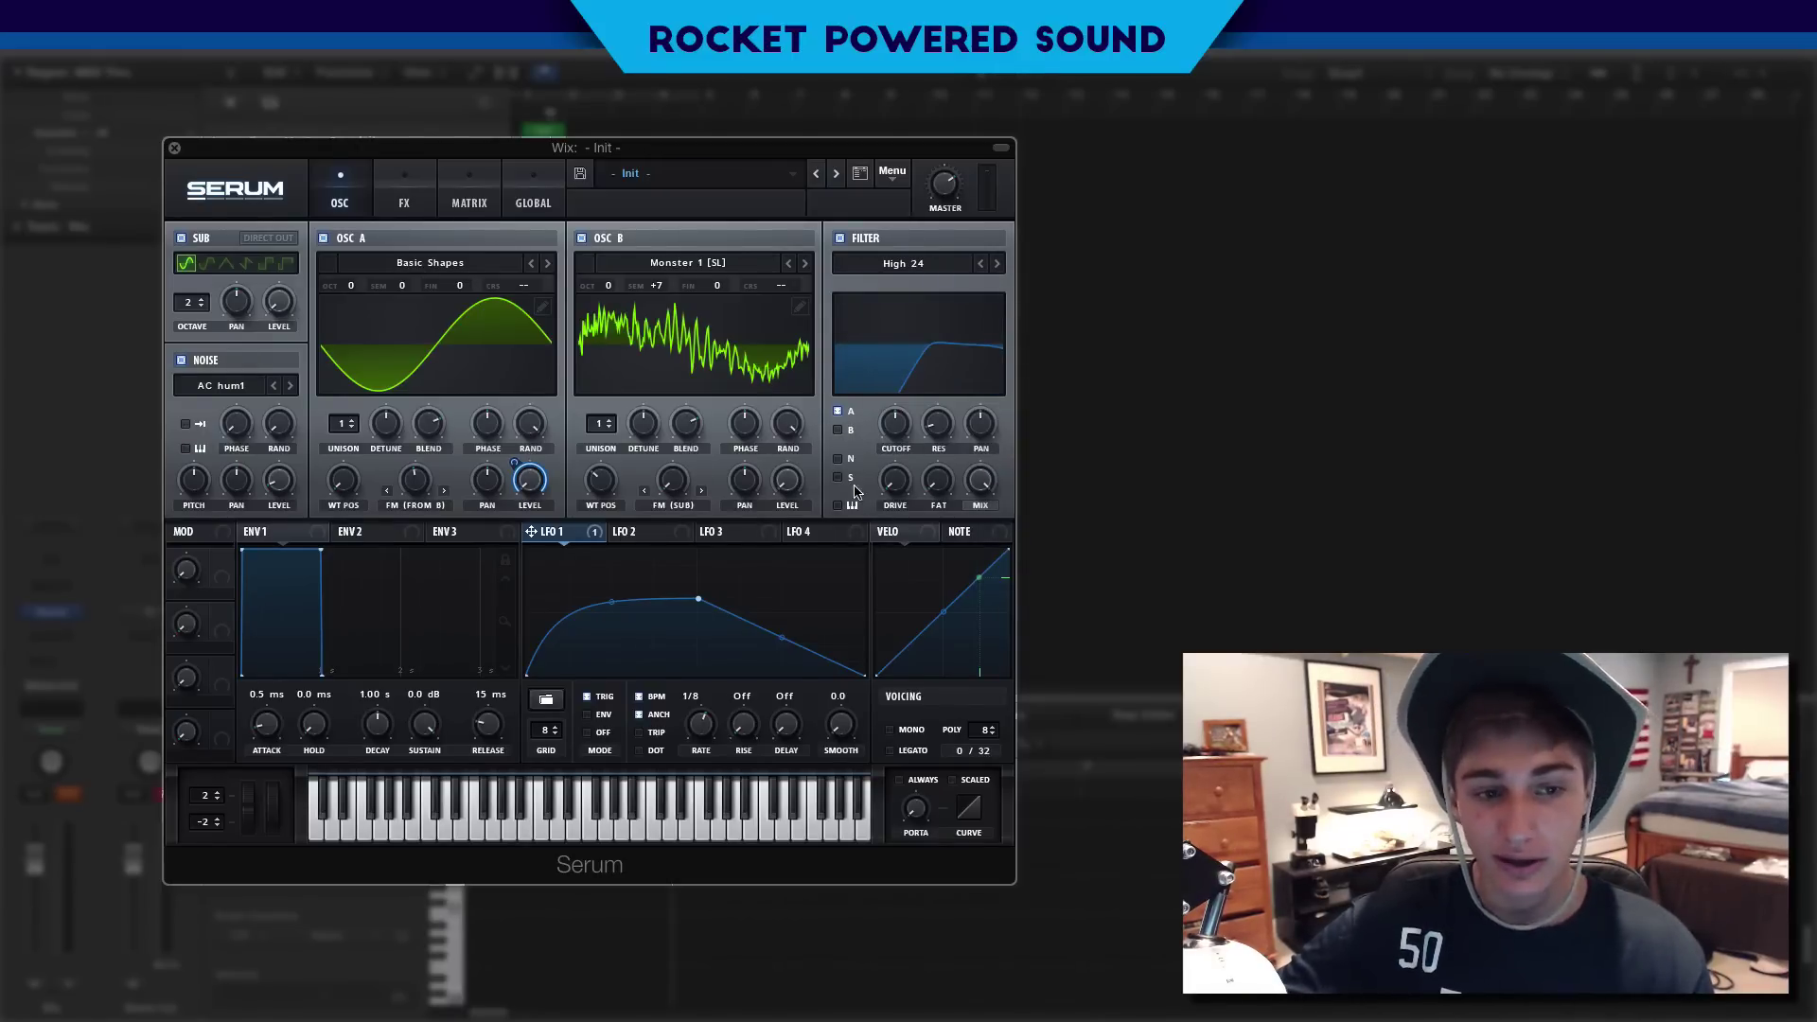
drag(894, 423, 533, 598)
drag(530, 531, 582, 531)
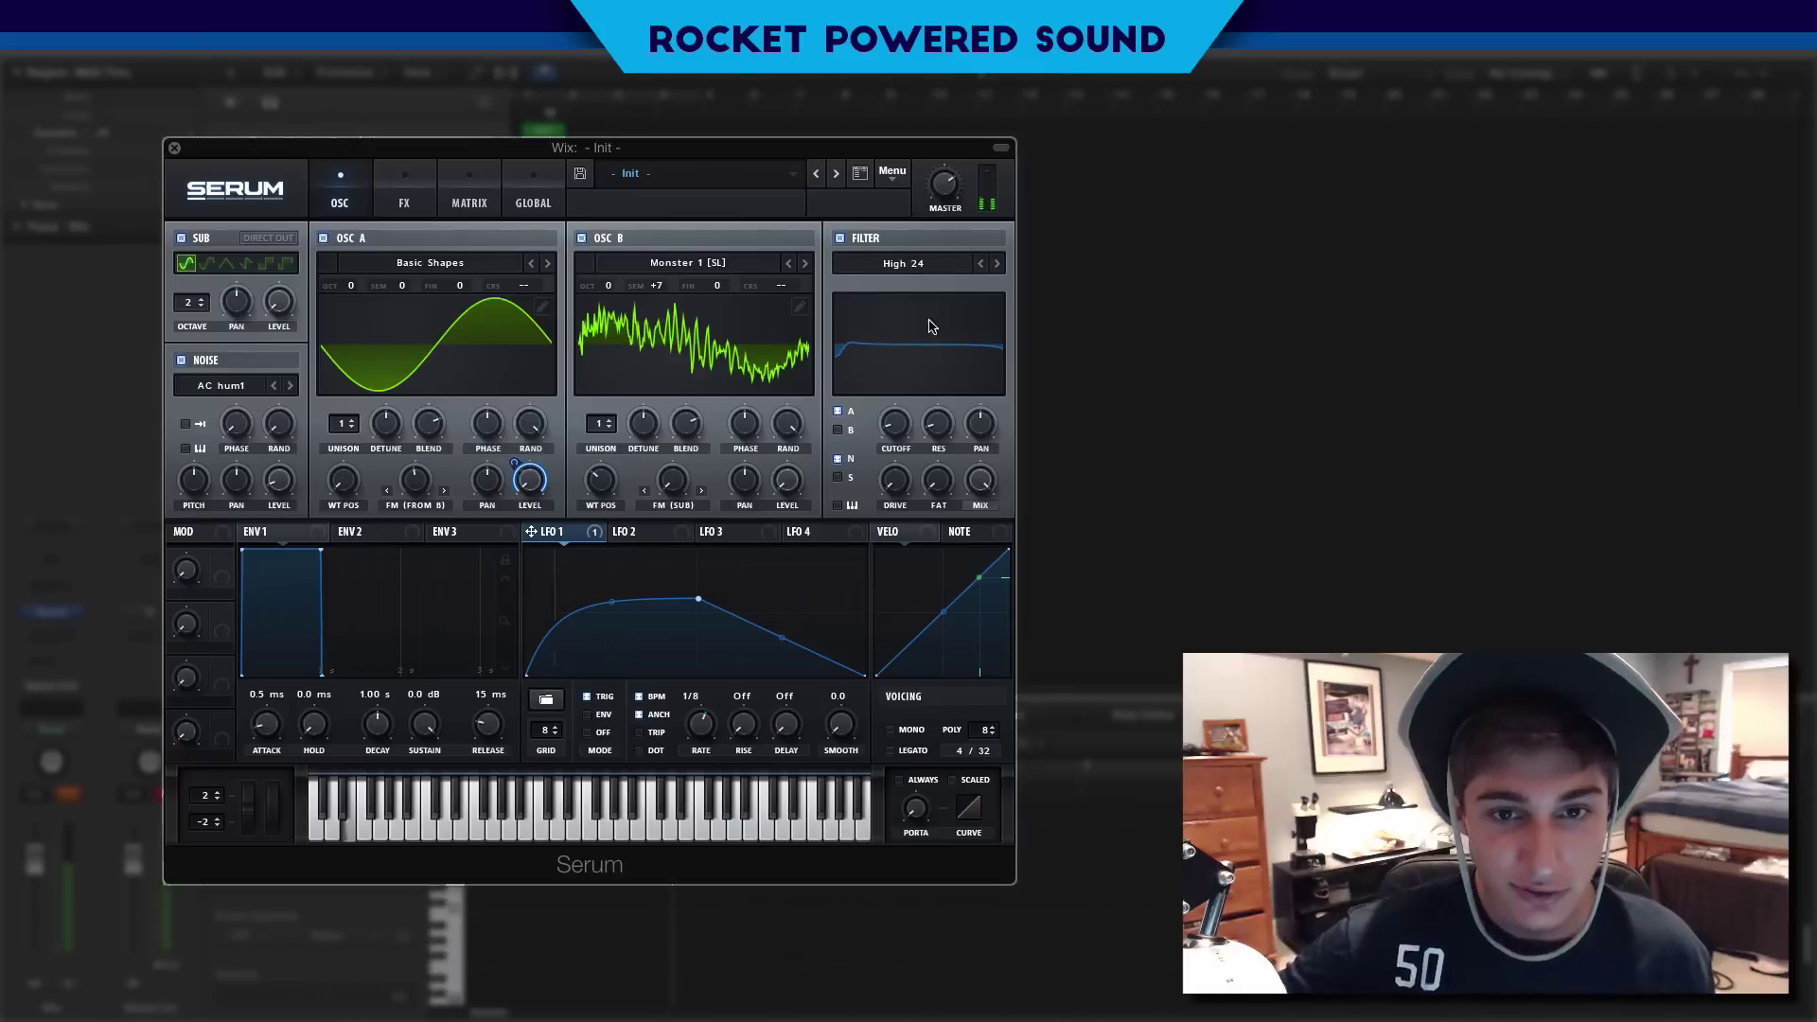
click(840, 237)
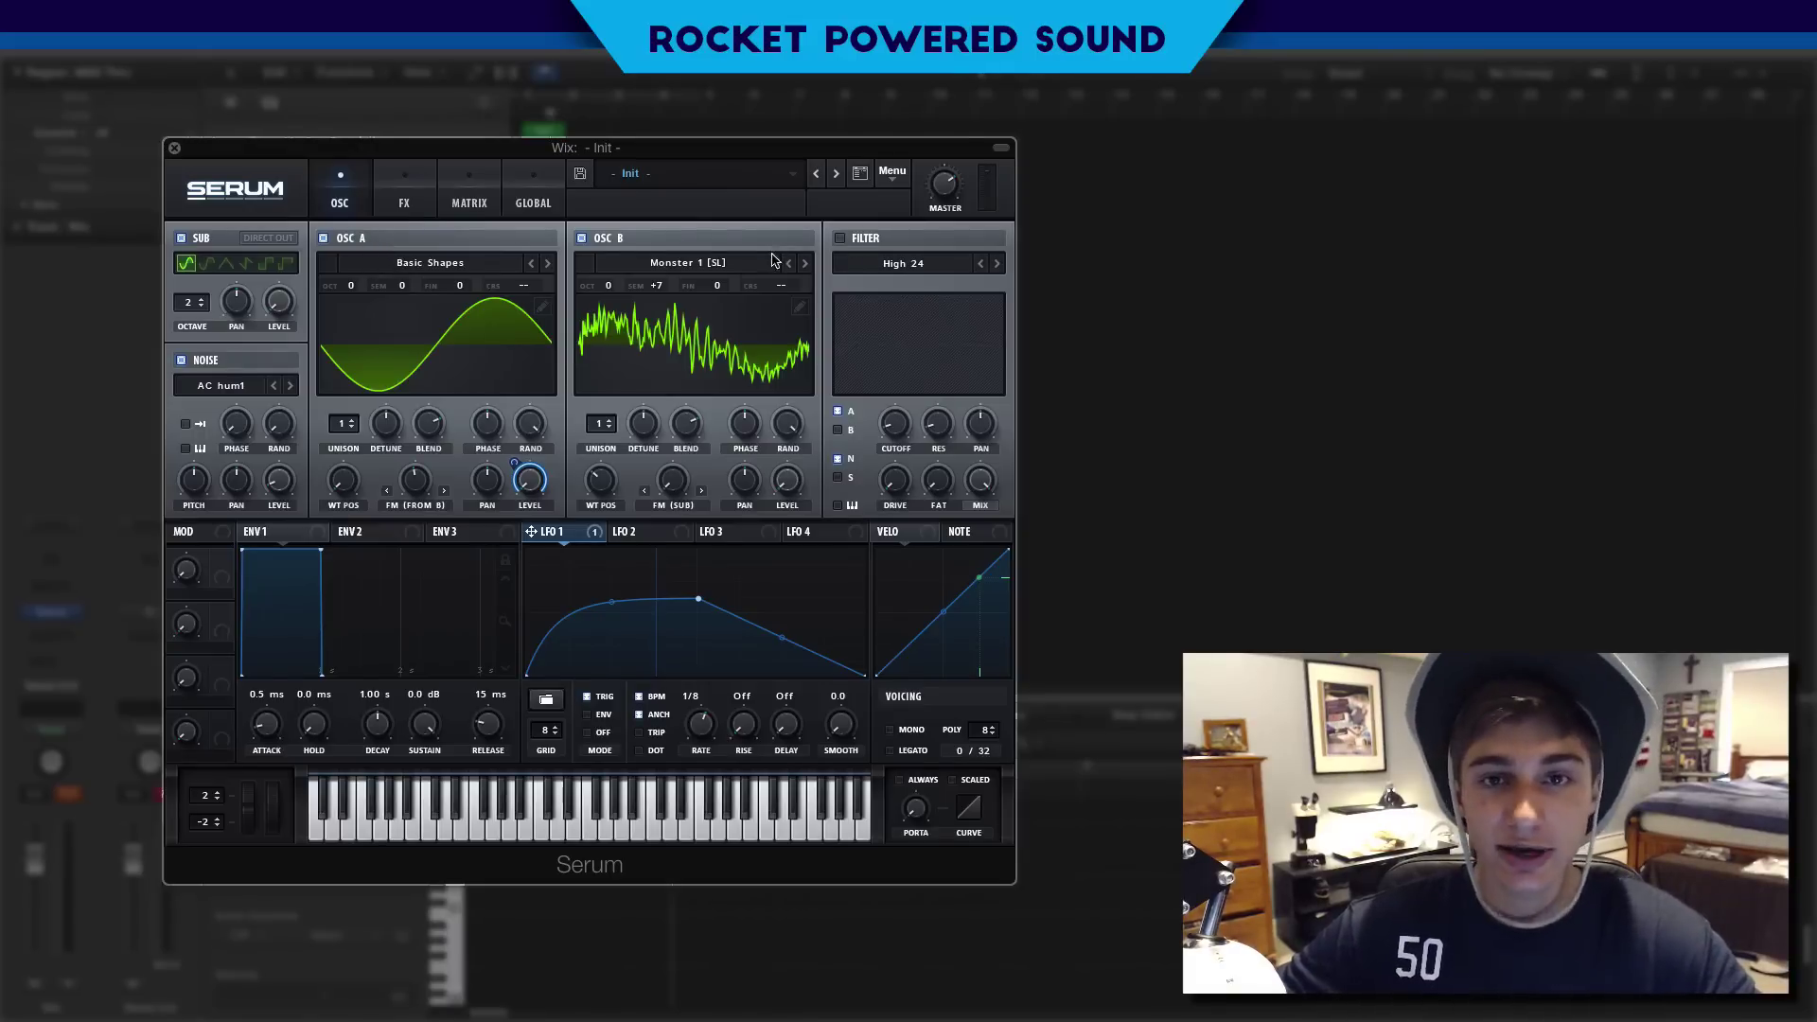
Step: Re-enable the filter with its cutoff lowered to 45 Hz and modulated by LFO 1, and set the voicing to mono with legato
click(840, 237)
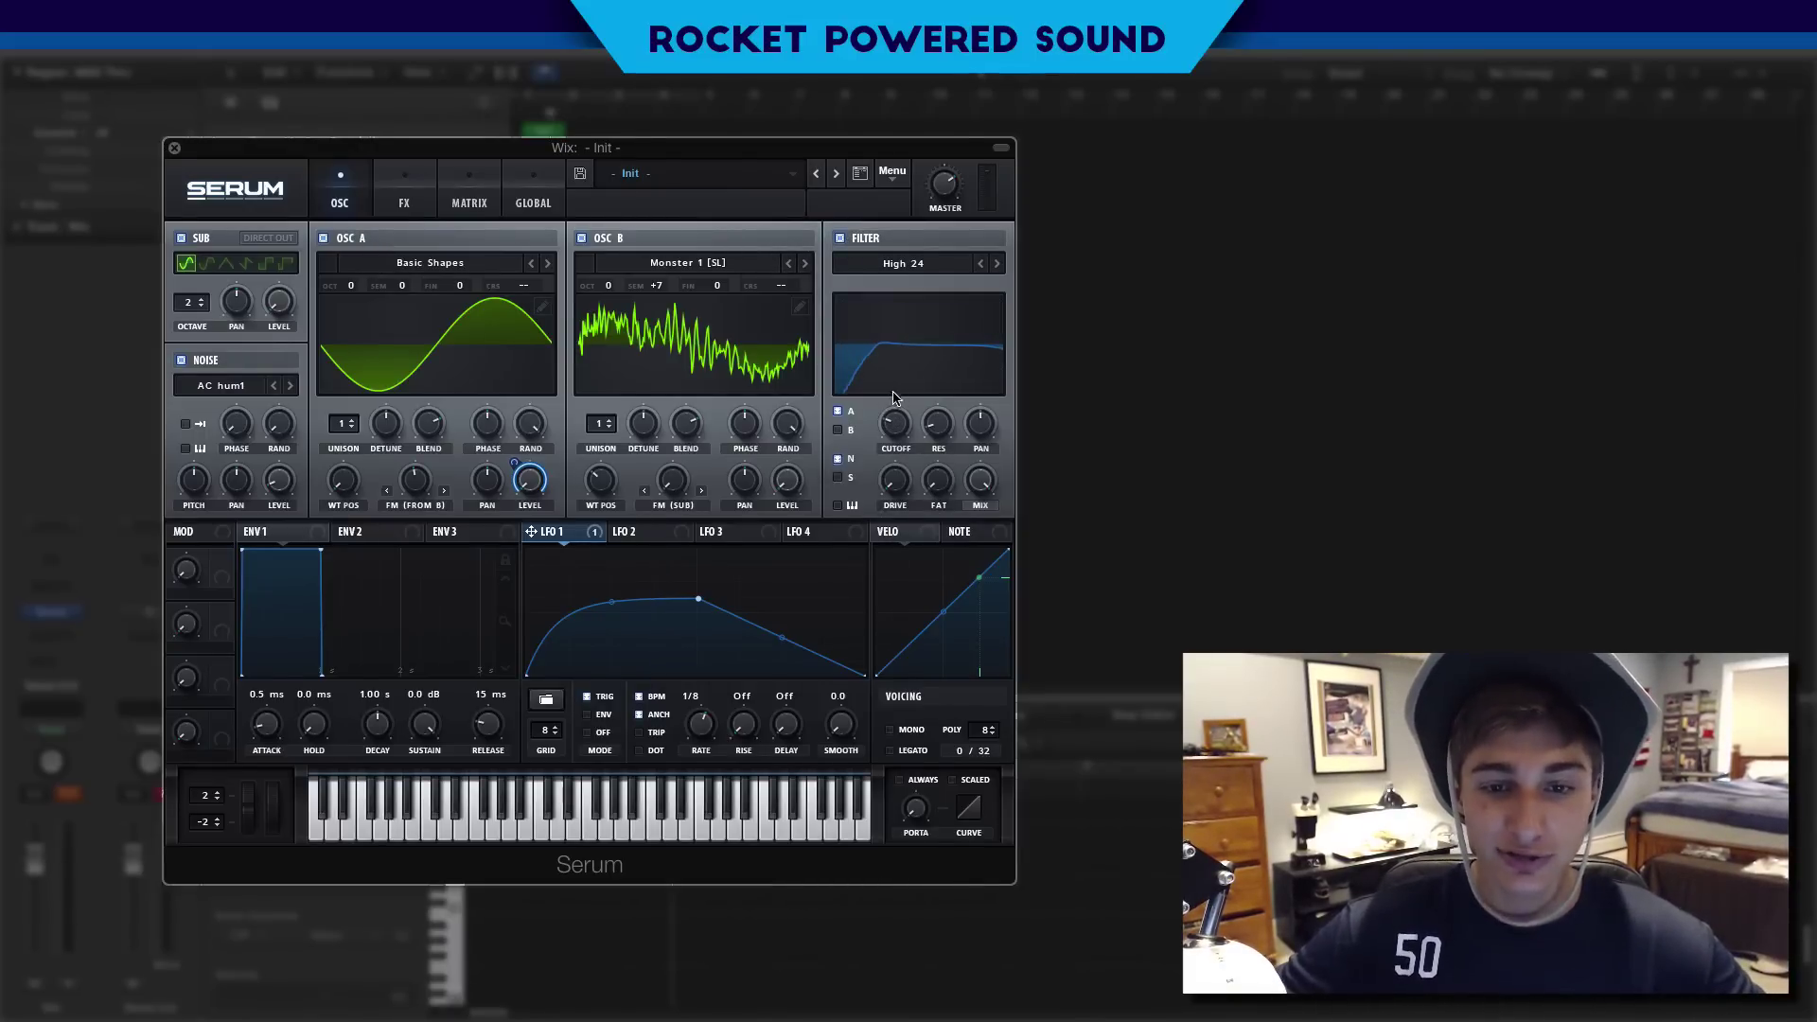
drag(893, 420, 891, 422)
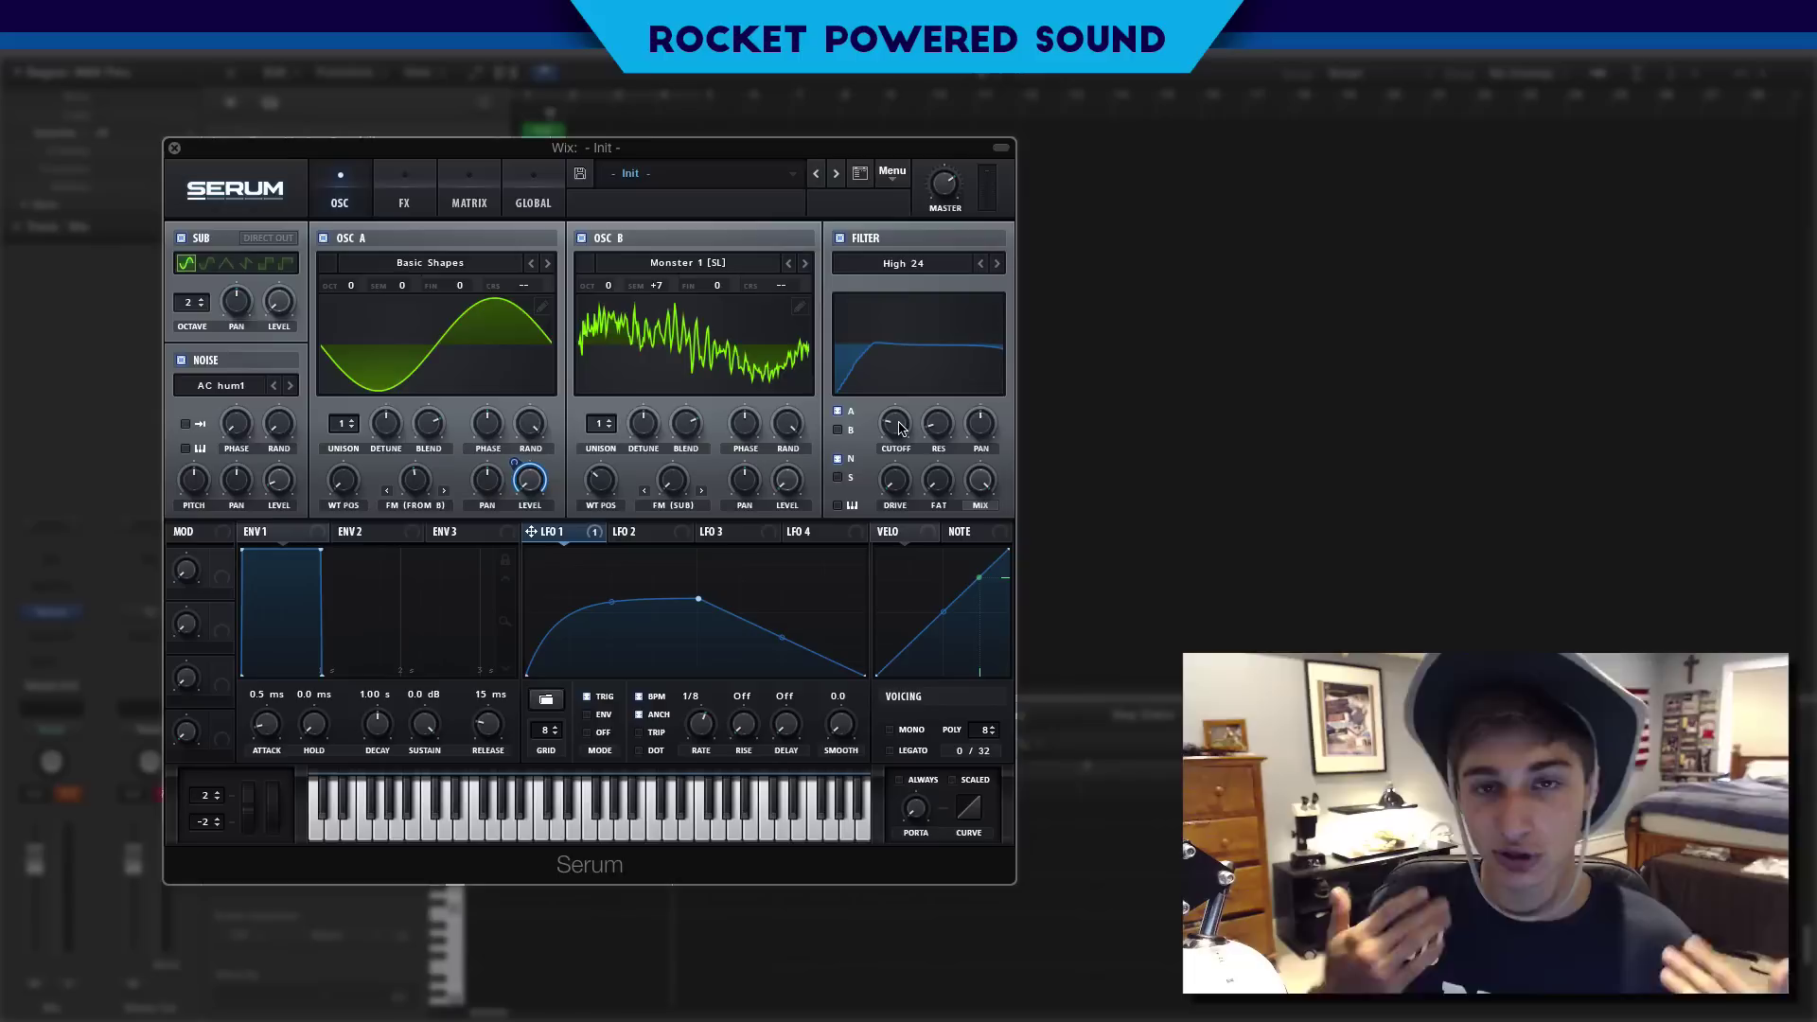
mouse_move(899, 428)
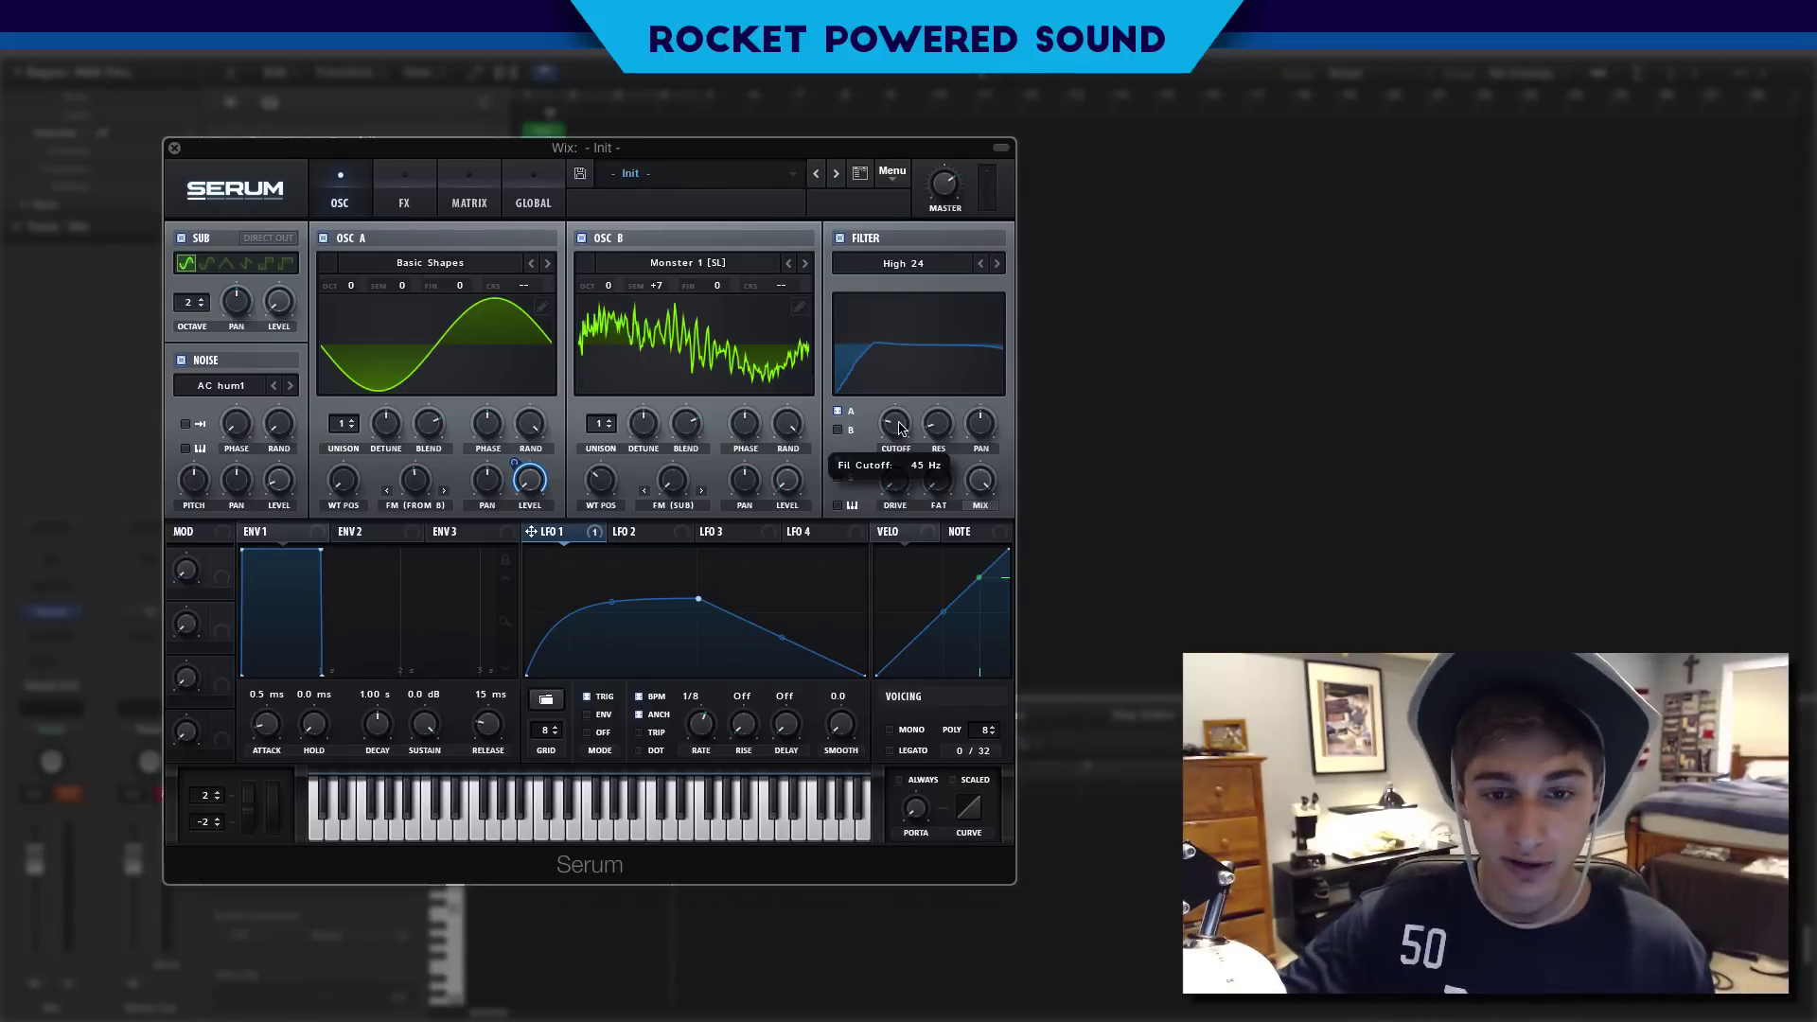
drag(531, 531, 854, 415)
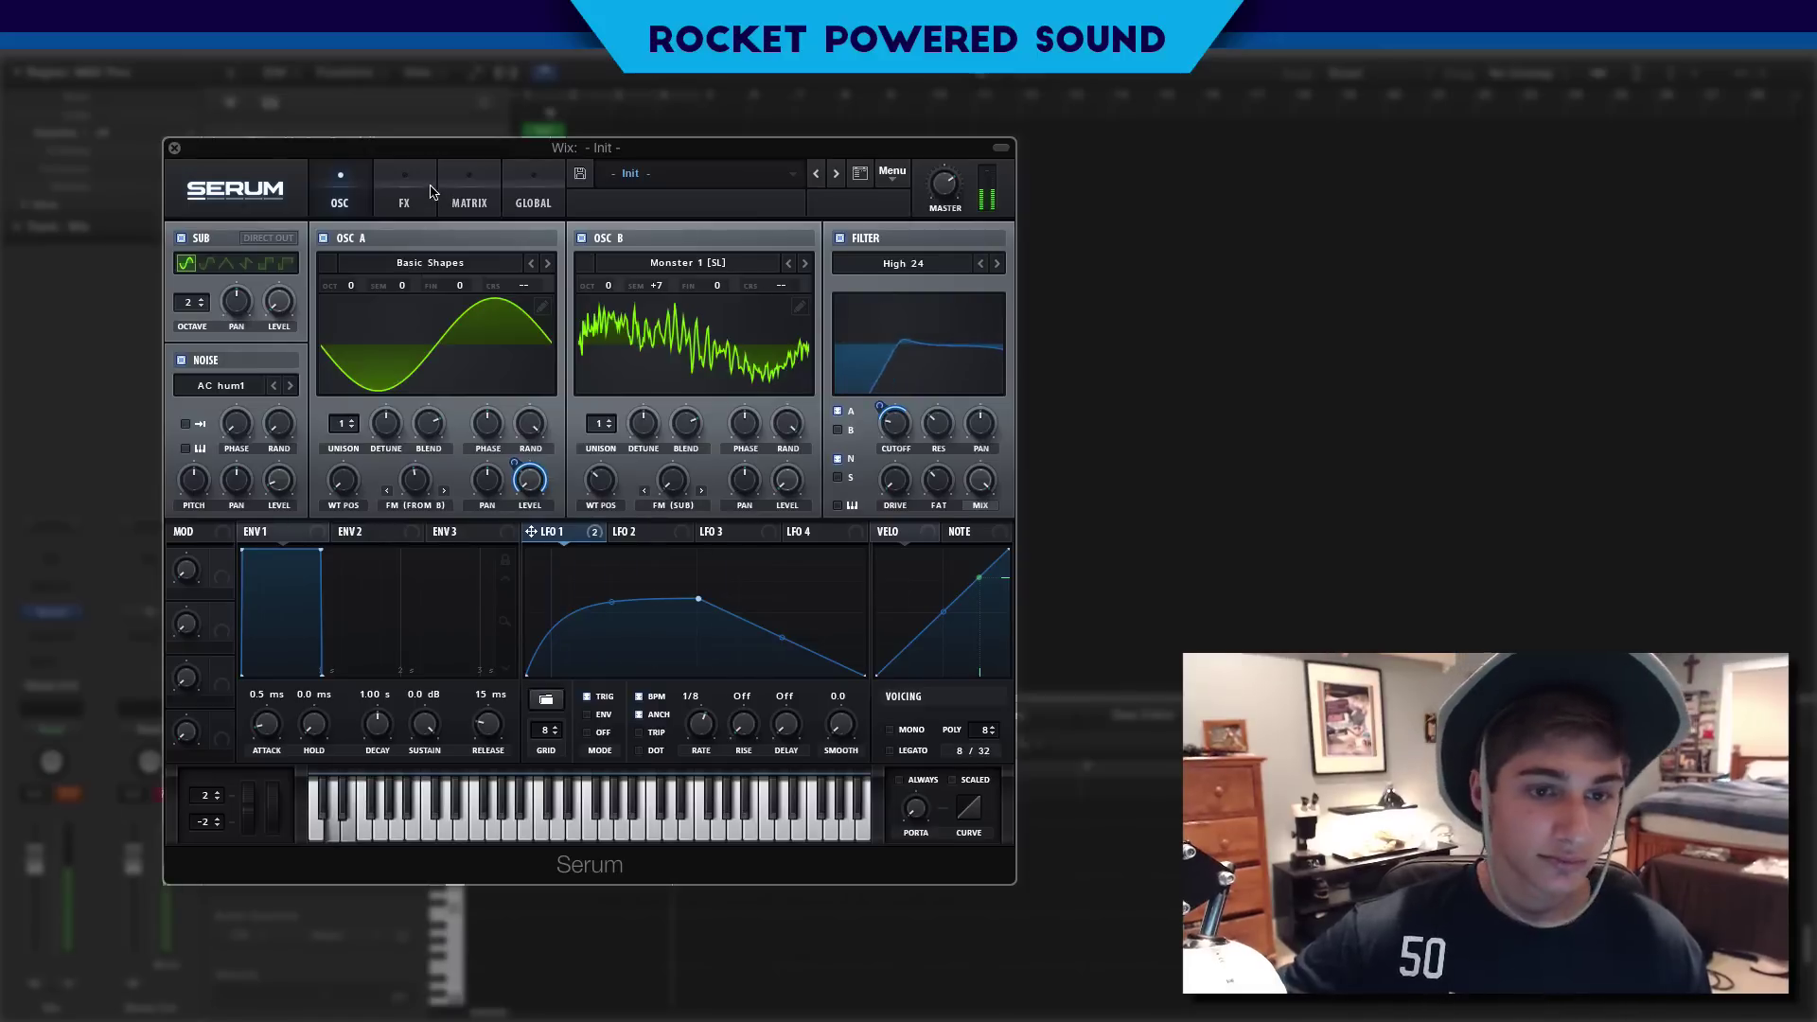
click(889, 729)
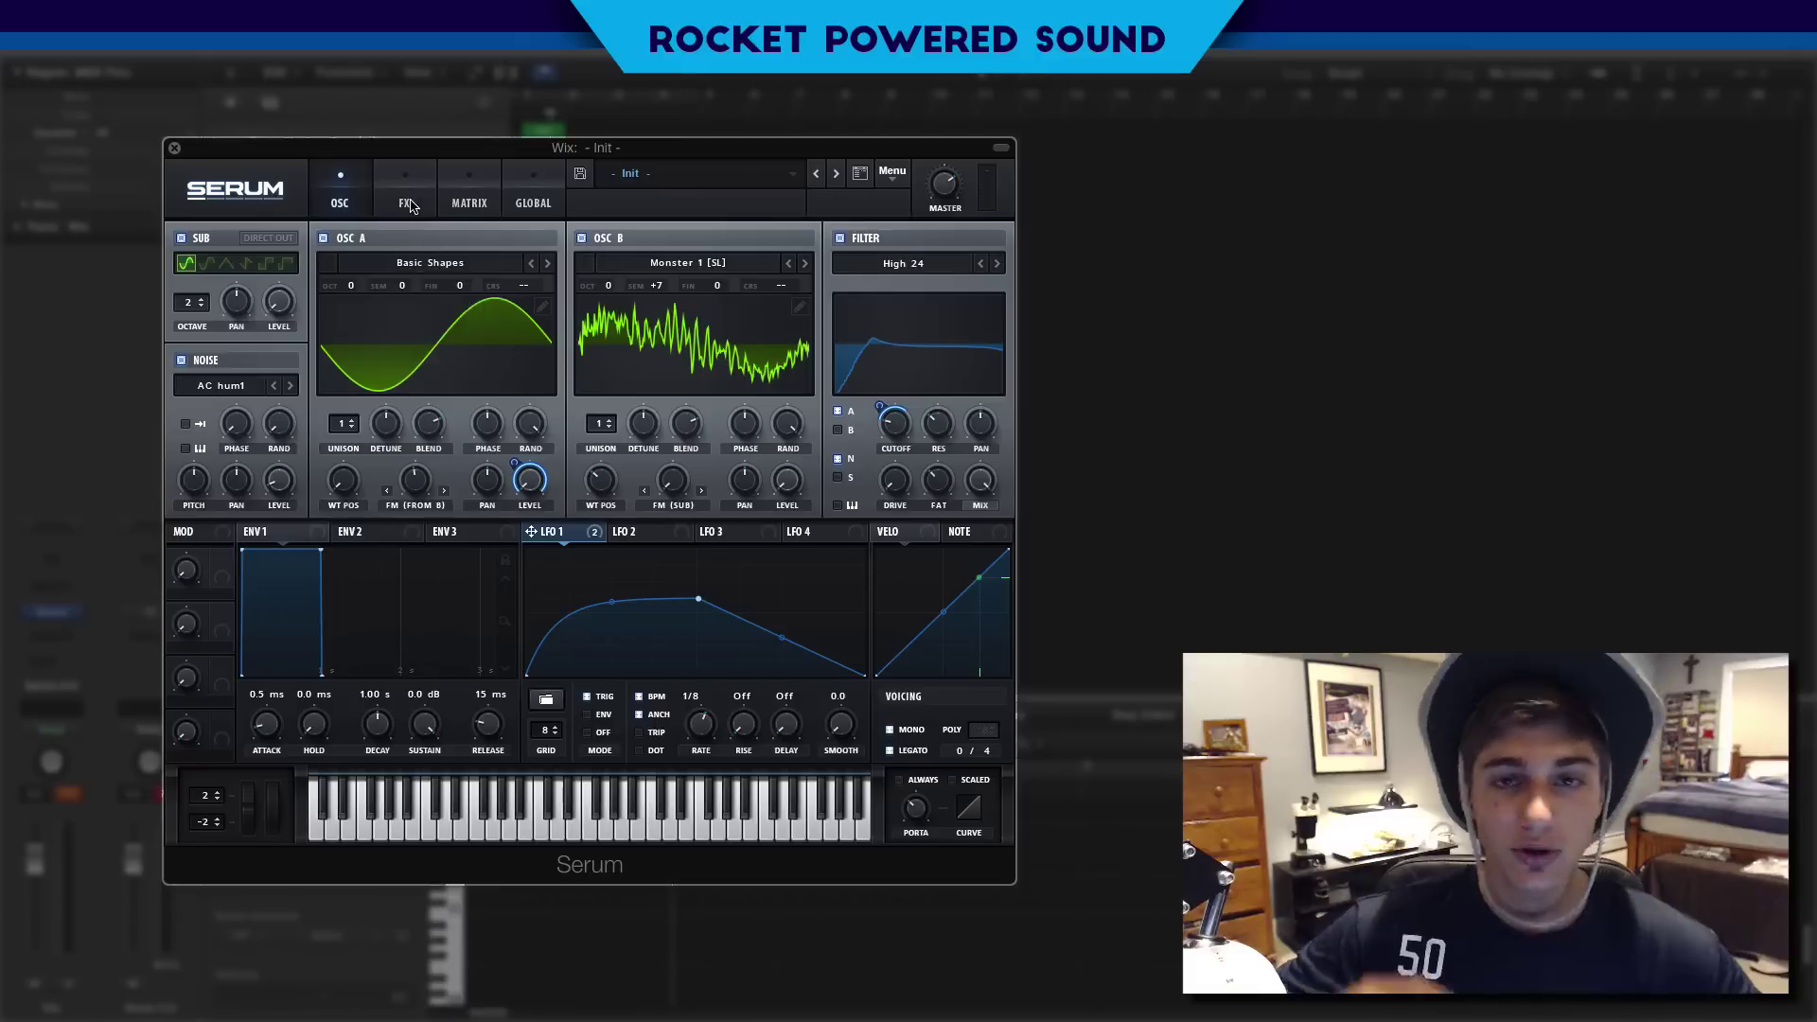
Step: Enable the Hyper/Dimension effect with a lowered Hyper mix, a reduced Dimension size and a raised Dimension mix
click(408, 203)
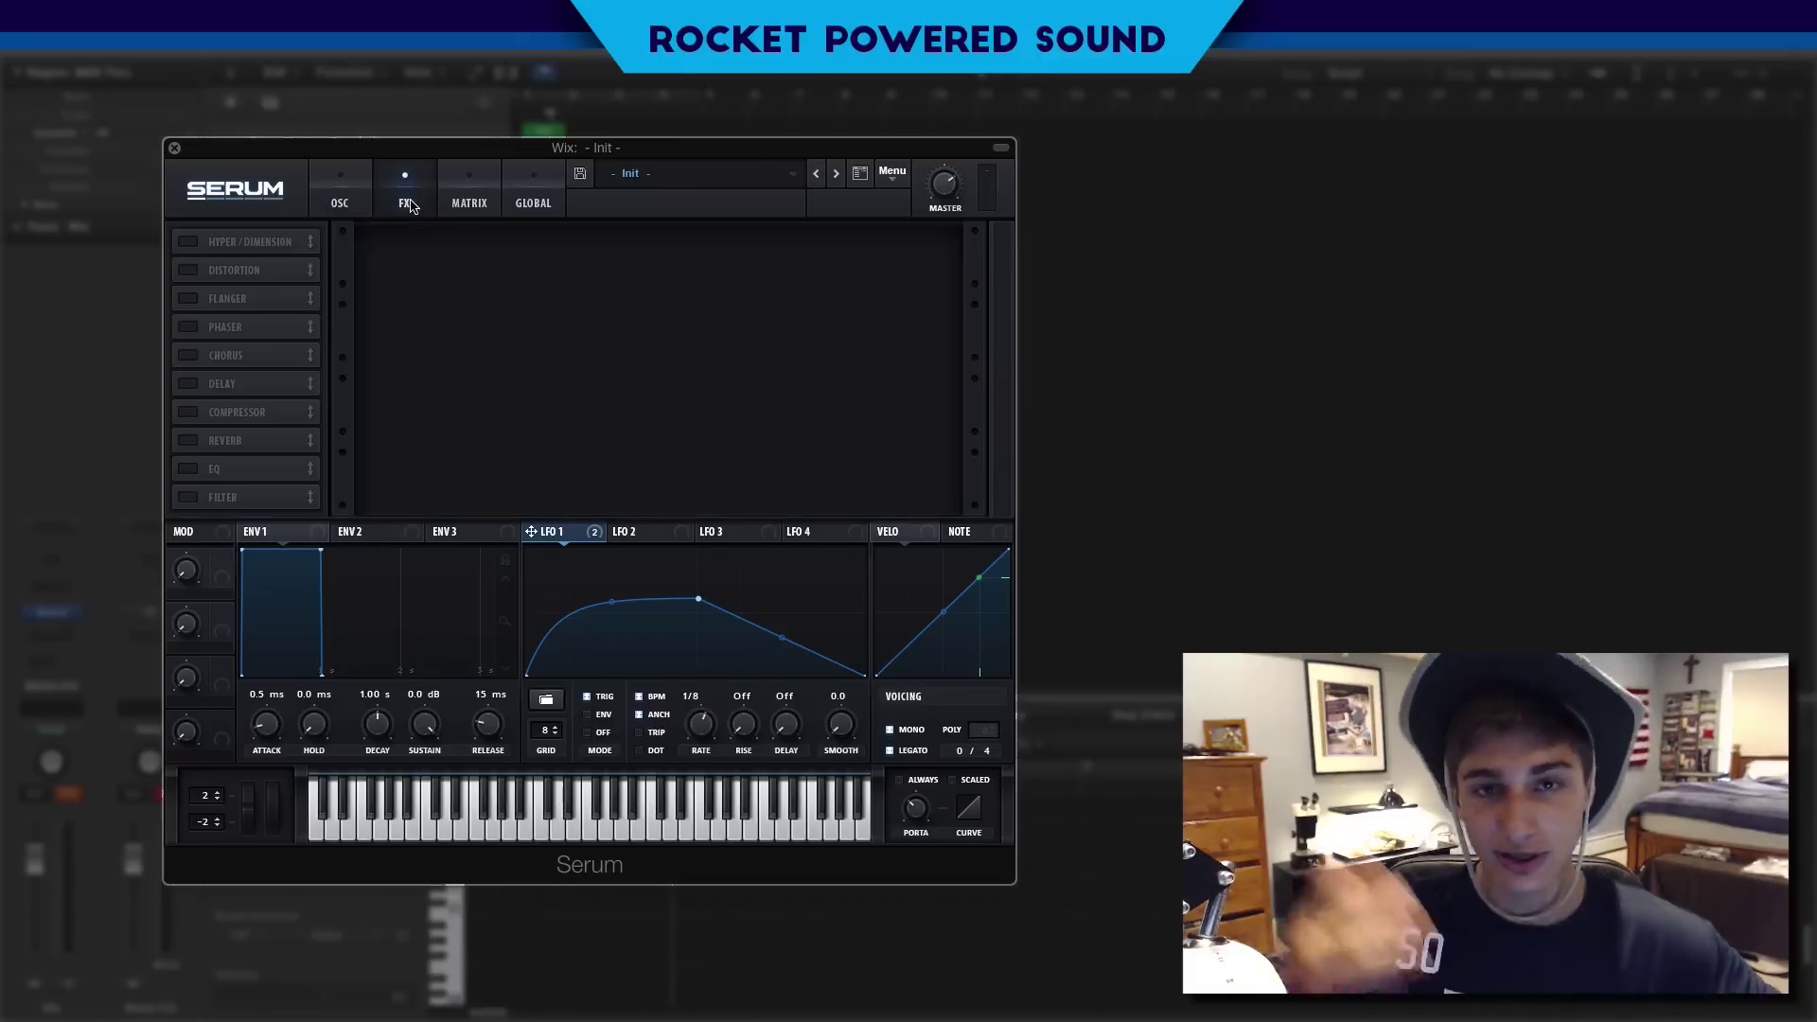
click(189, 243)
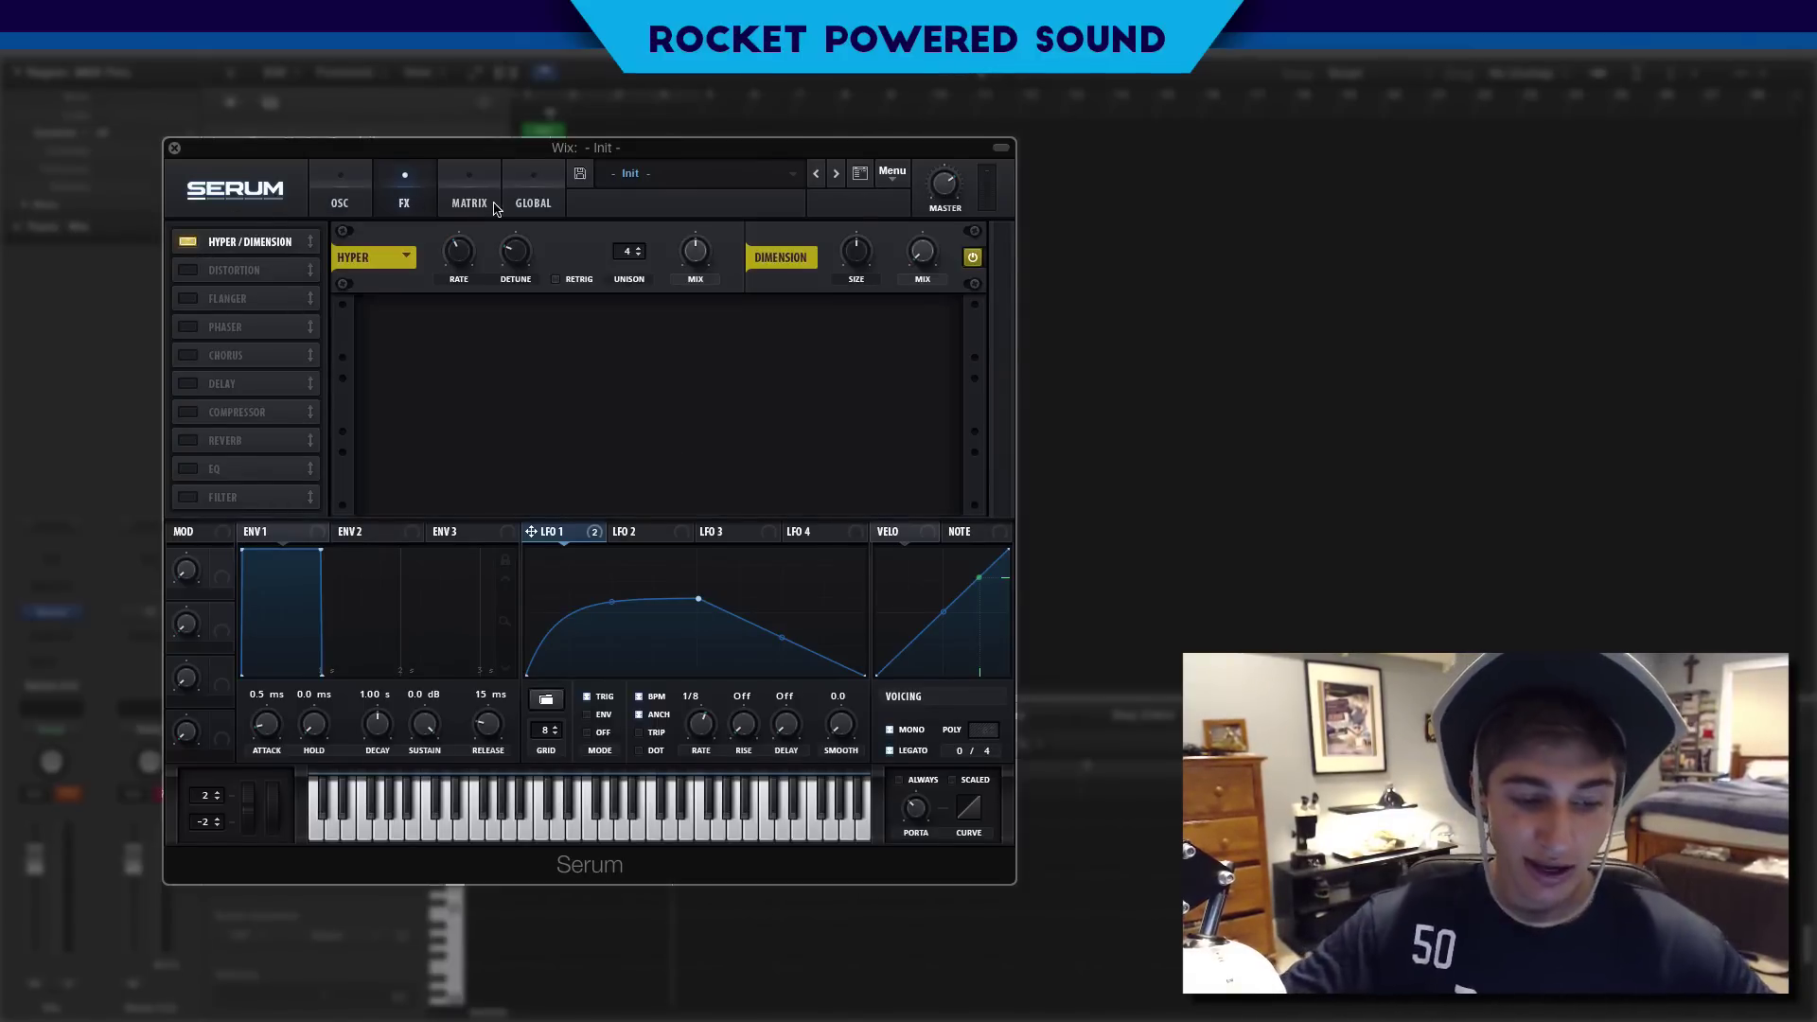
drag(690, 256, 662, 276)
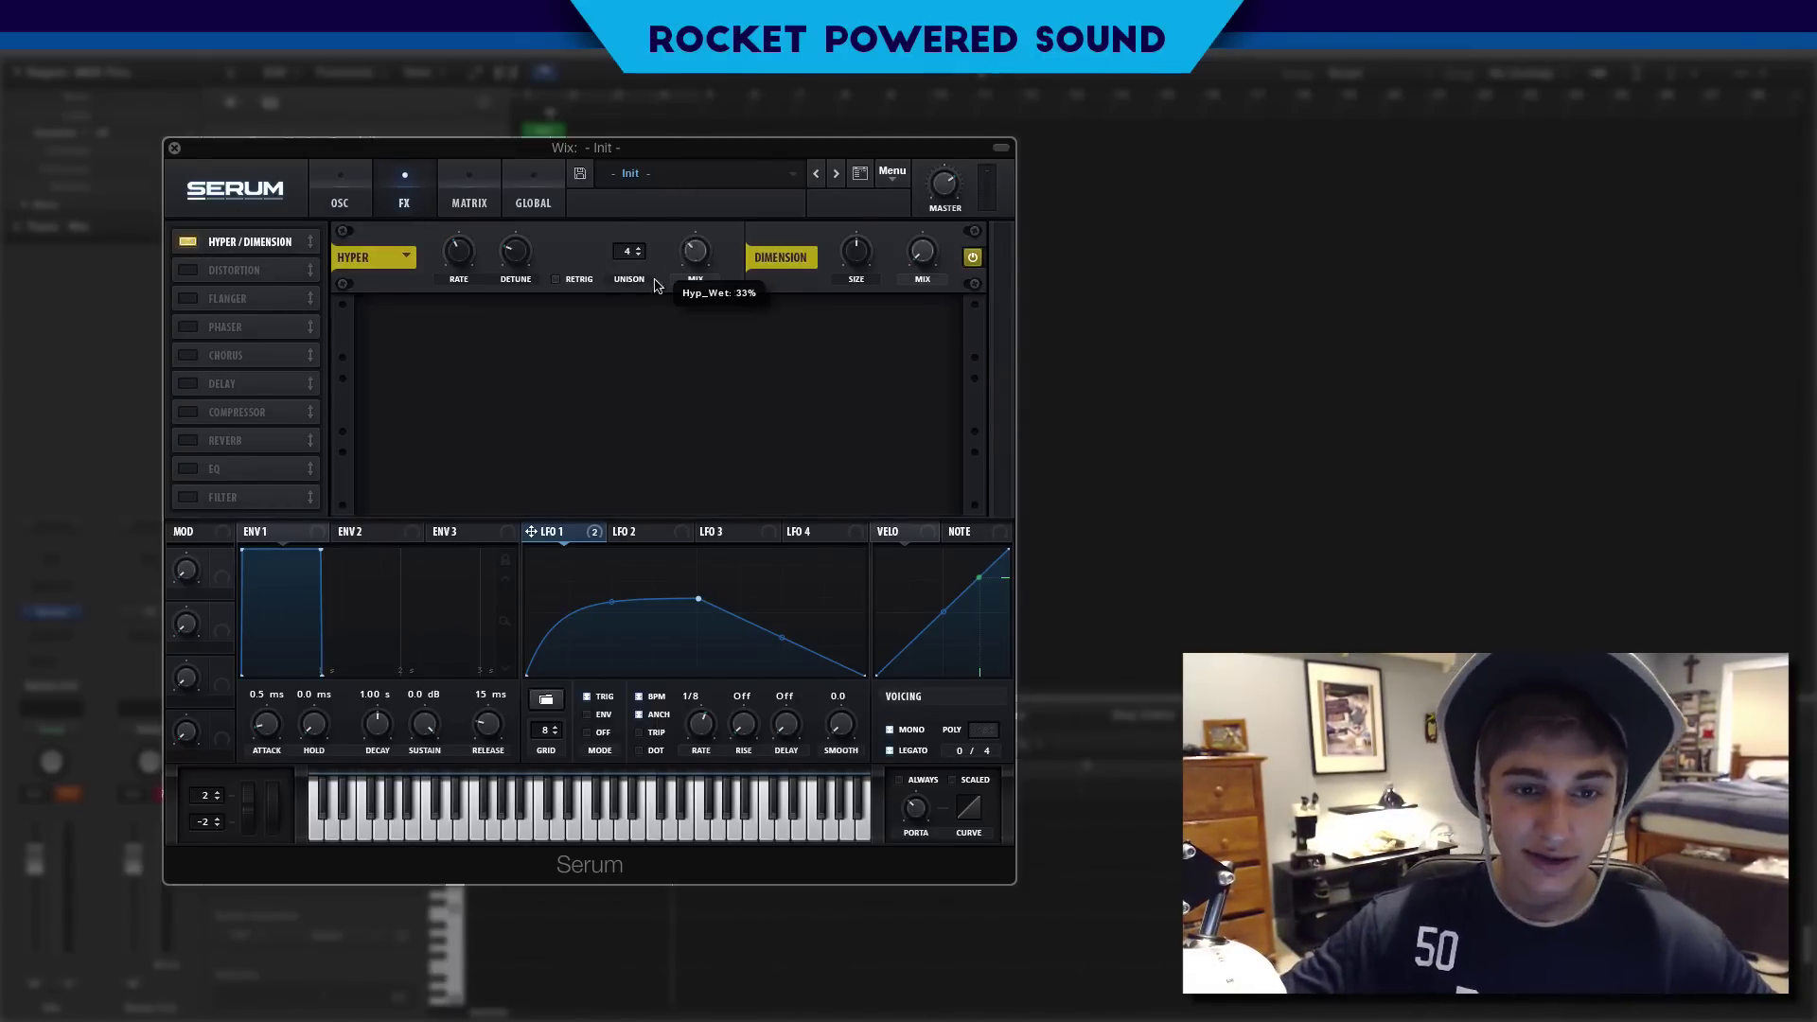
drag(855, 248, 804, 299)
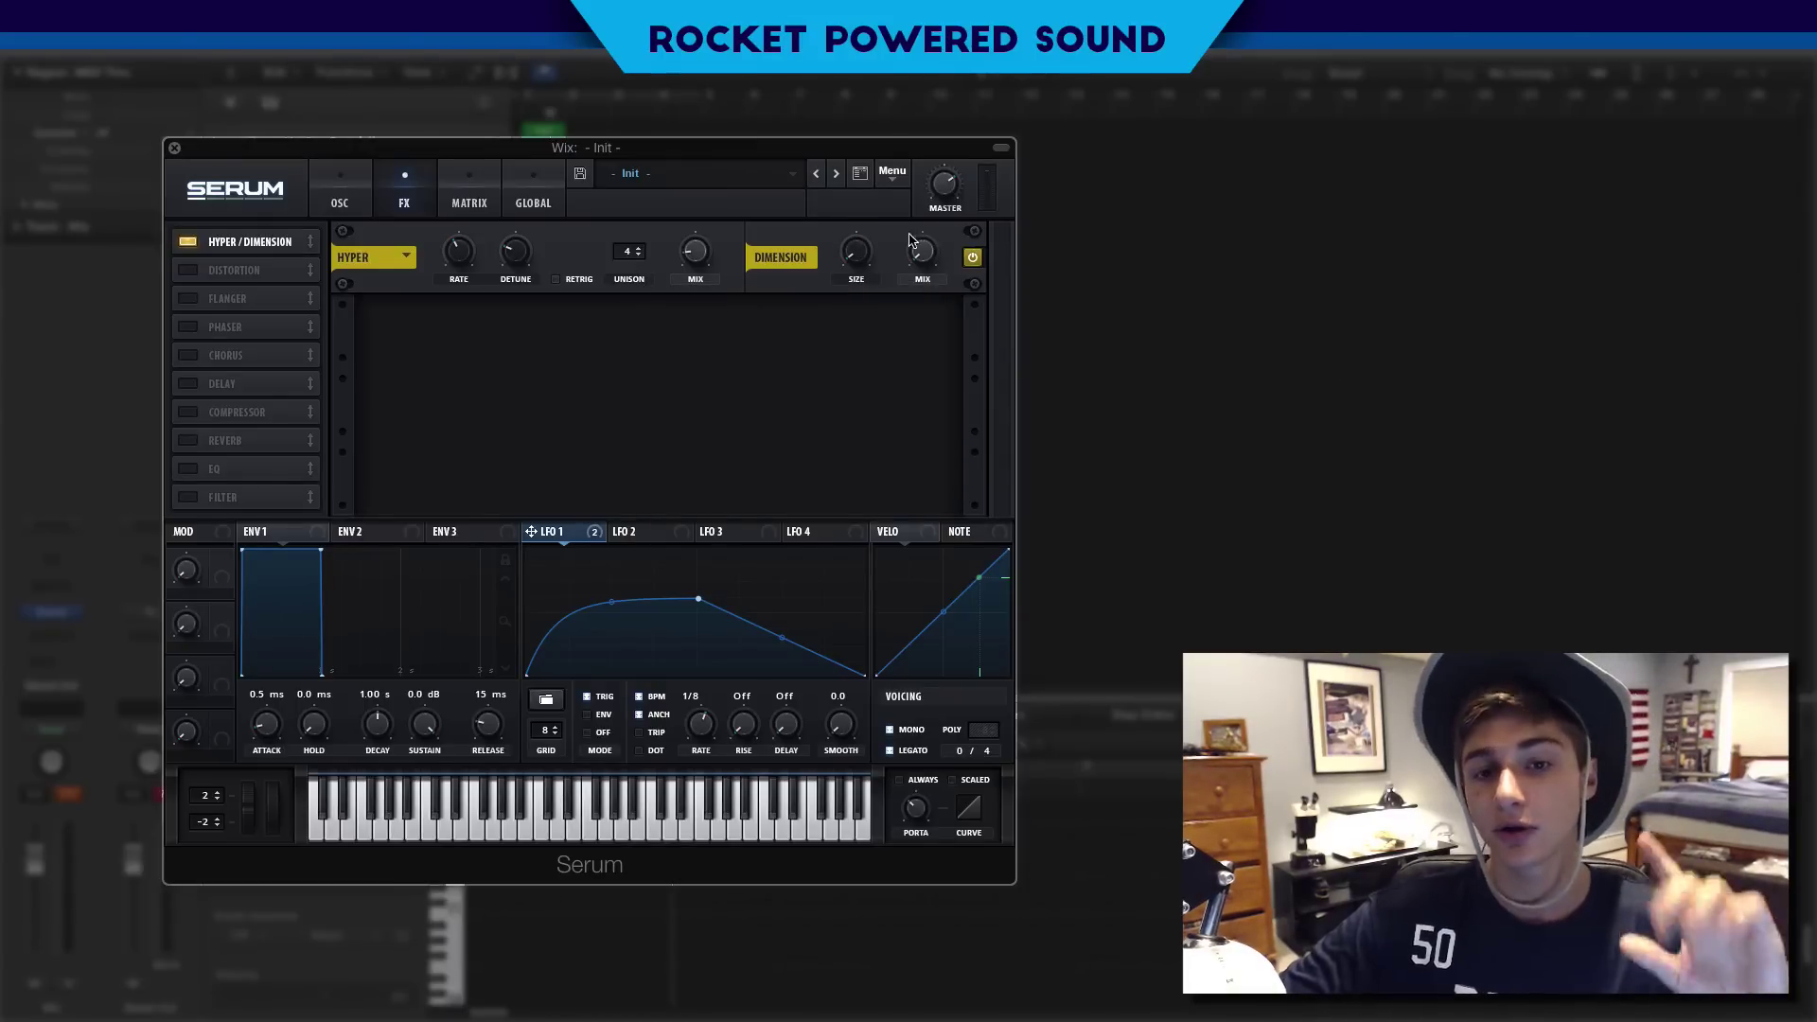
drag(908, 238, 860, 134)
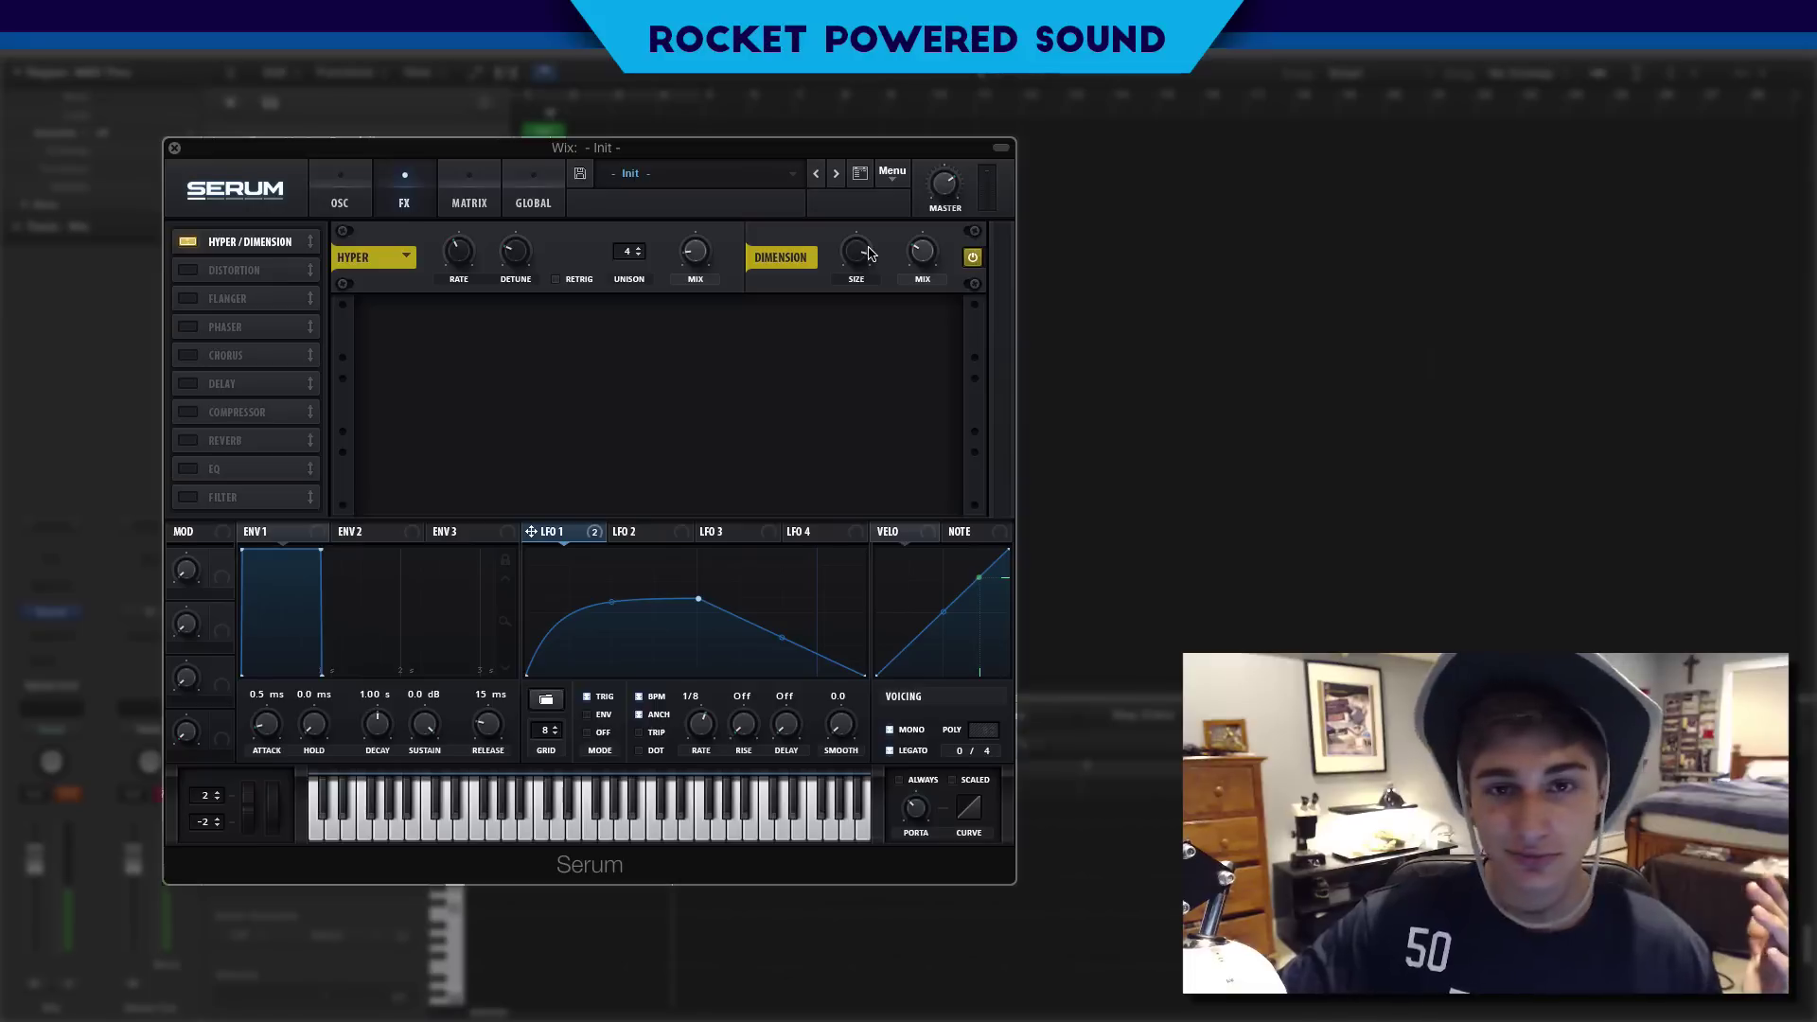
drag(869, 254, 863, 239)
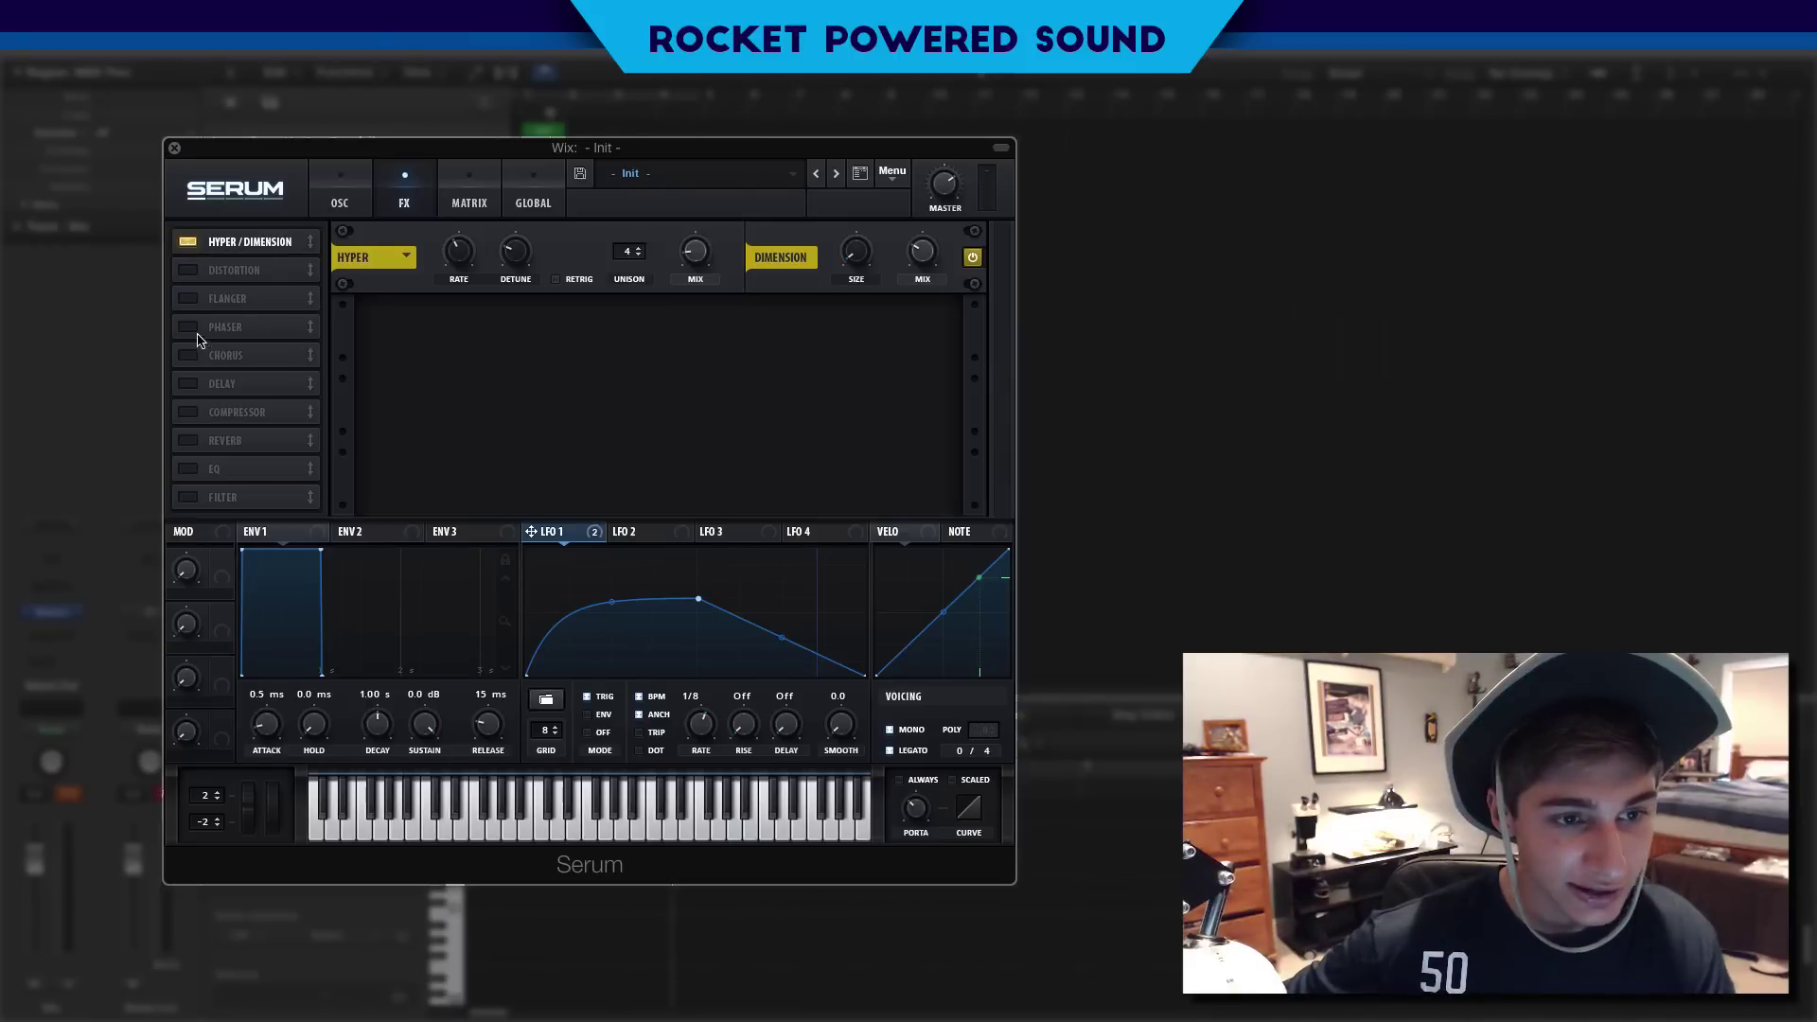
Step: Add the Filter effect directly after Hyper/Dimension and set its type to Reverb
click(187, 498)
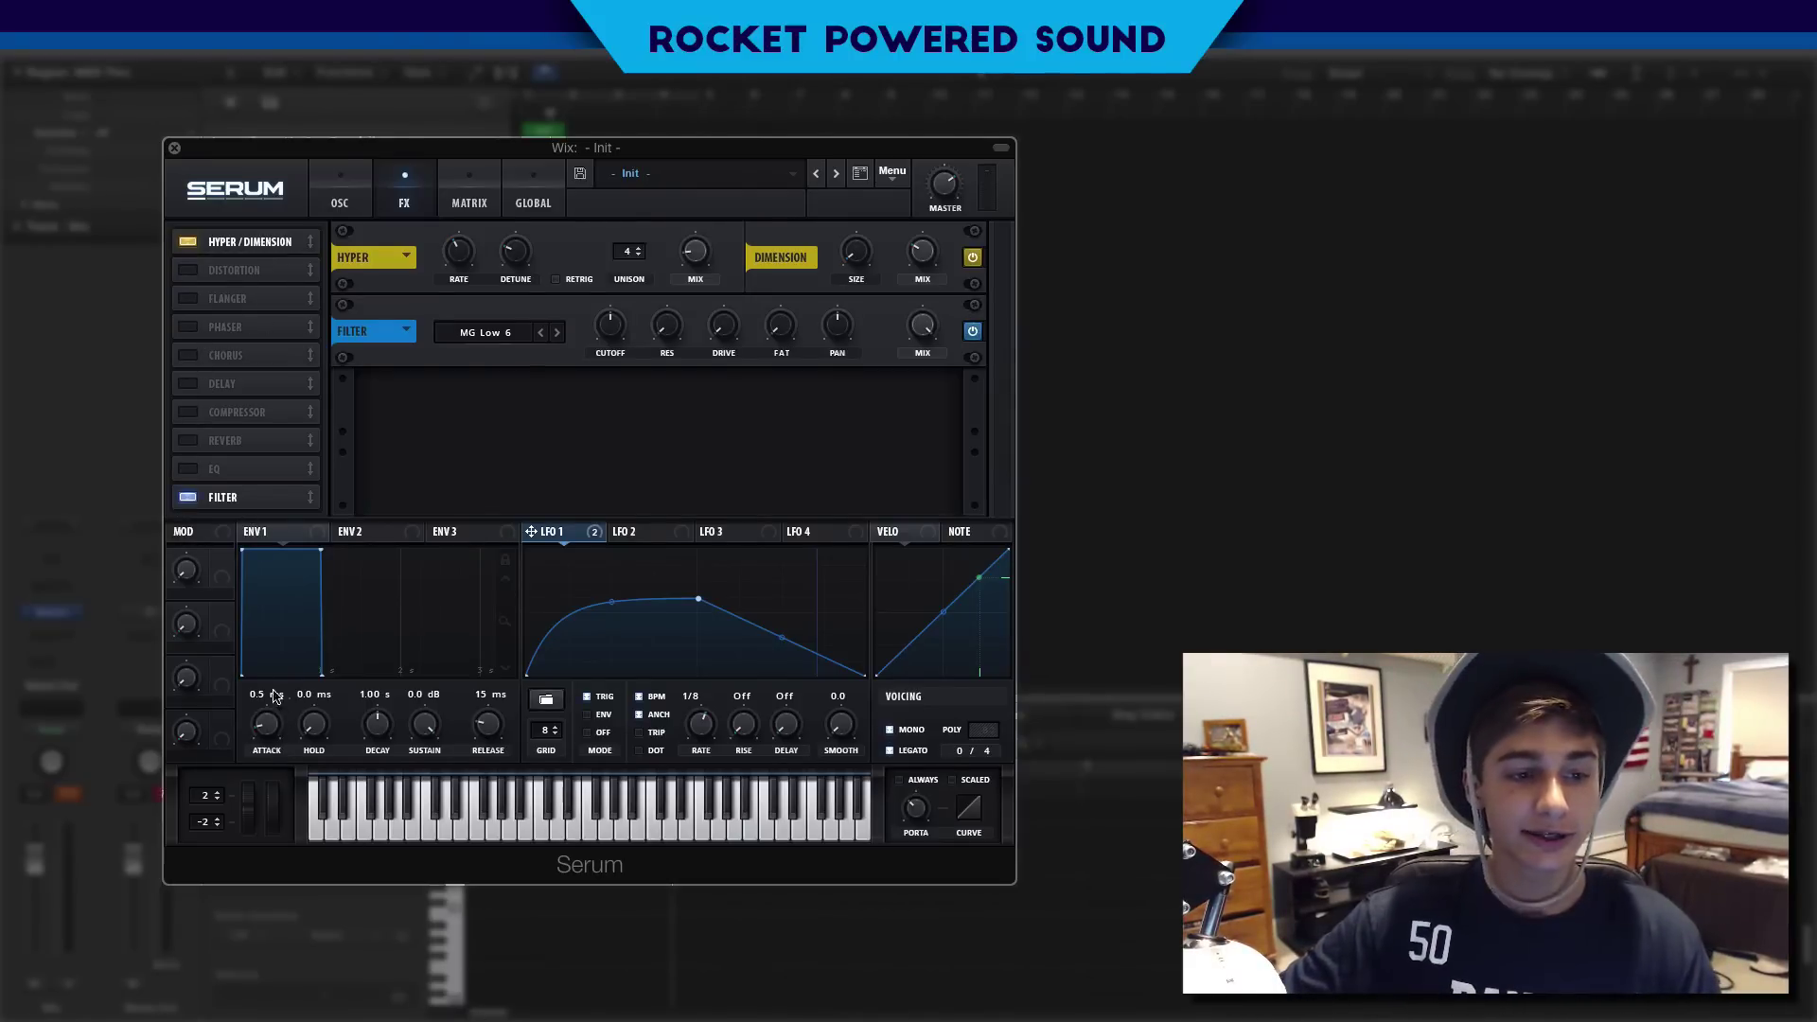
drag(229, 502, 248, 261)
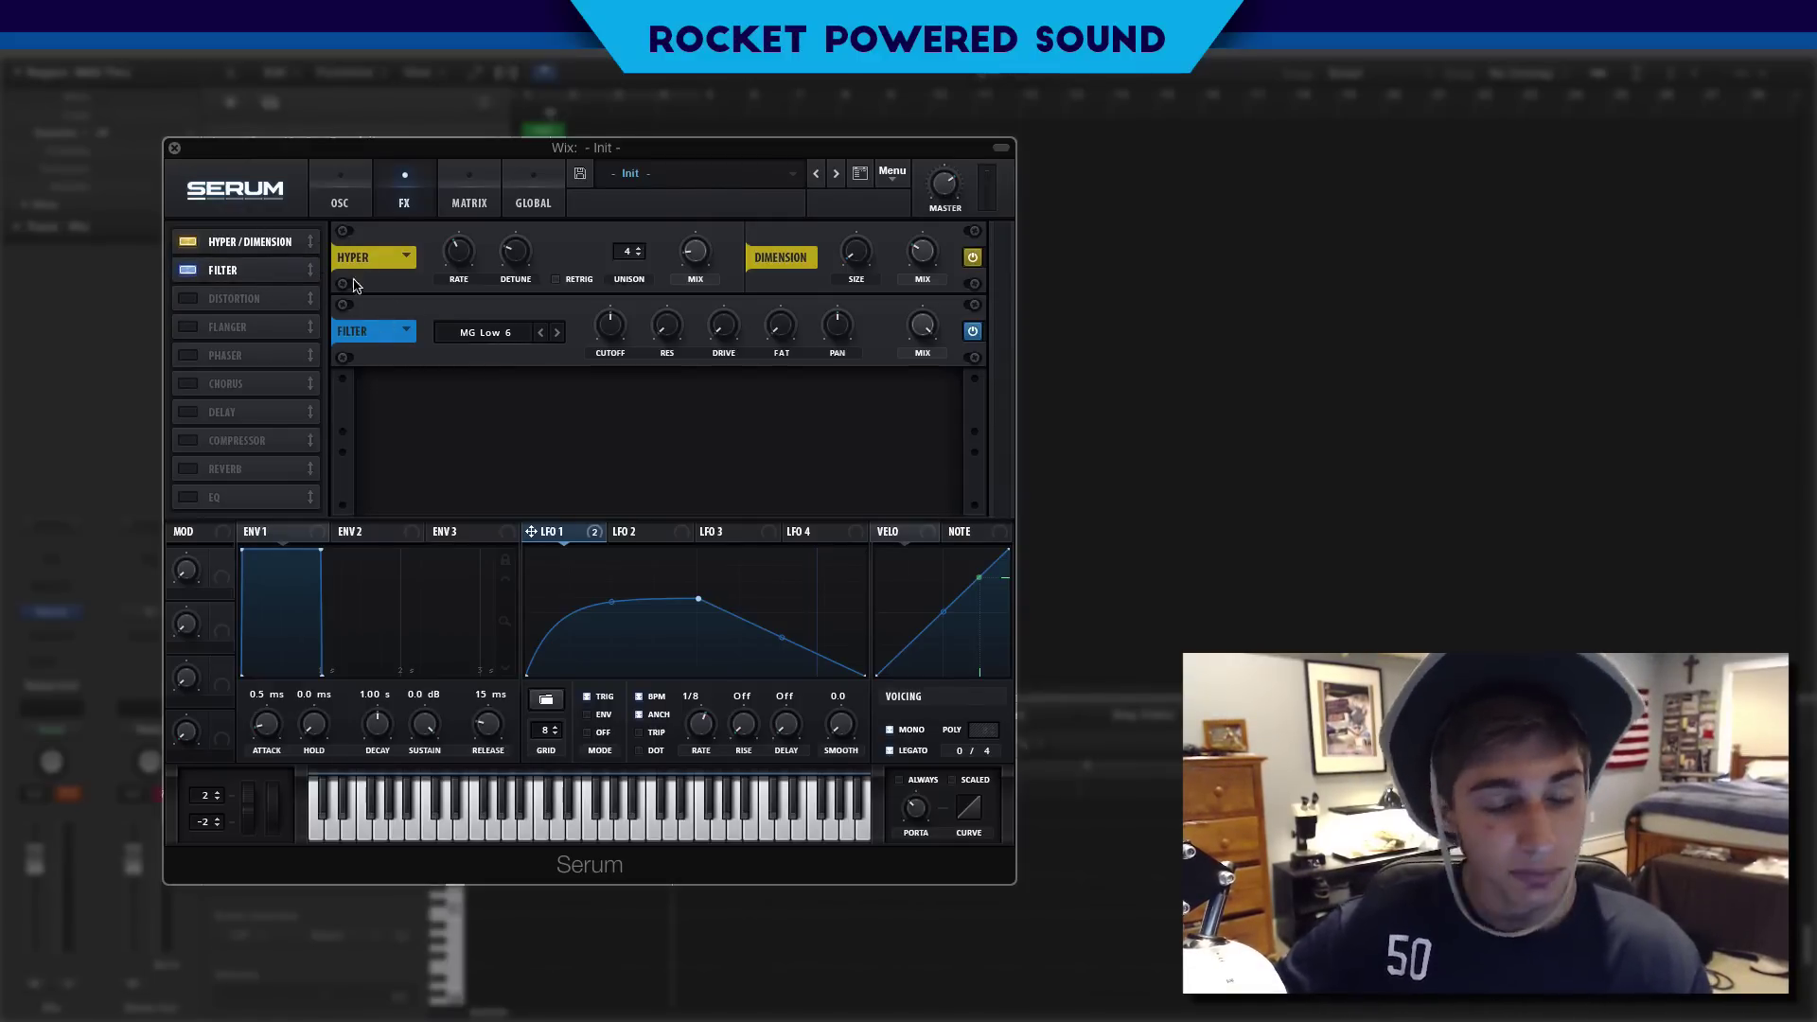
click(473, 333)
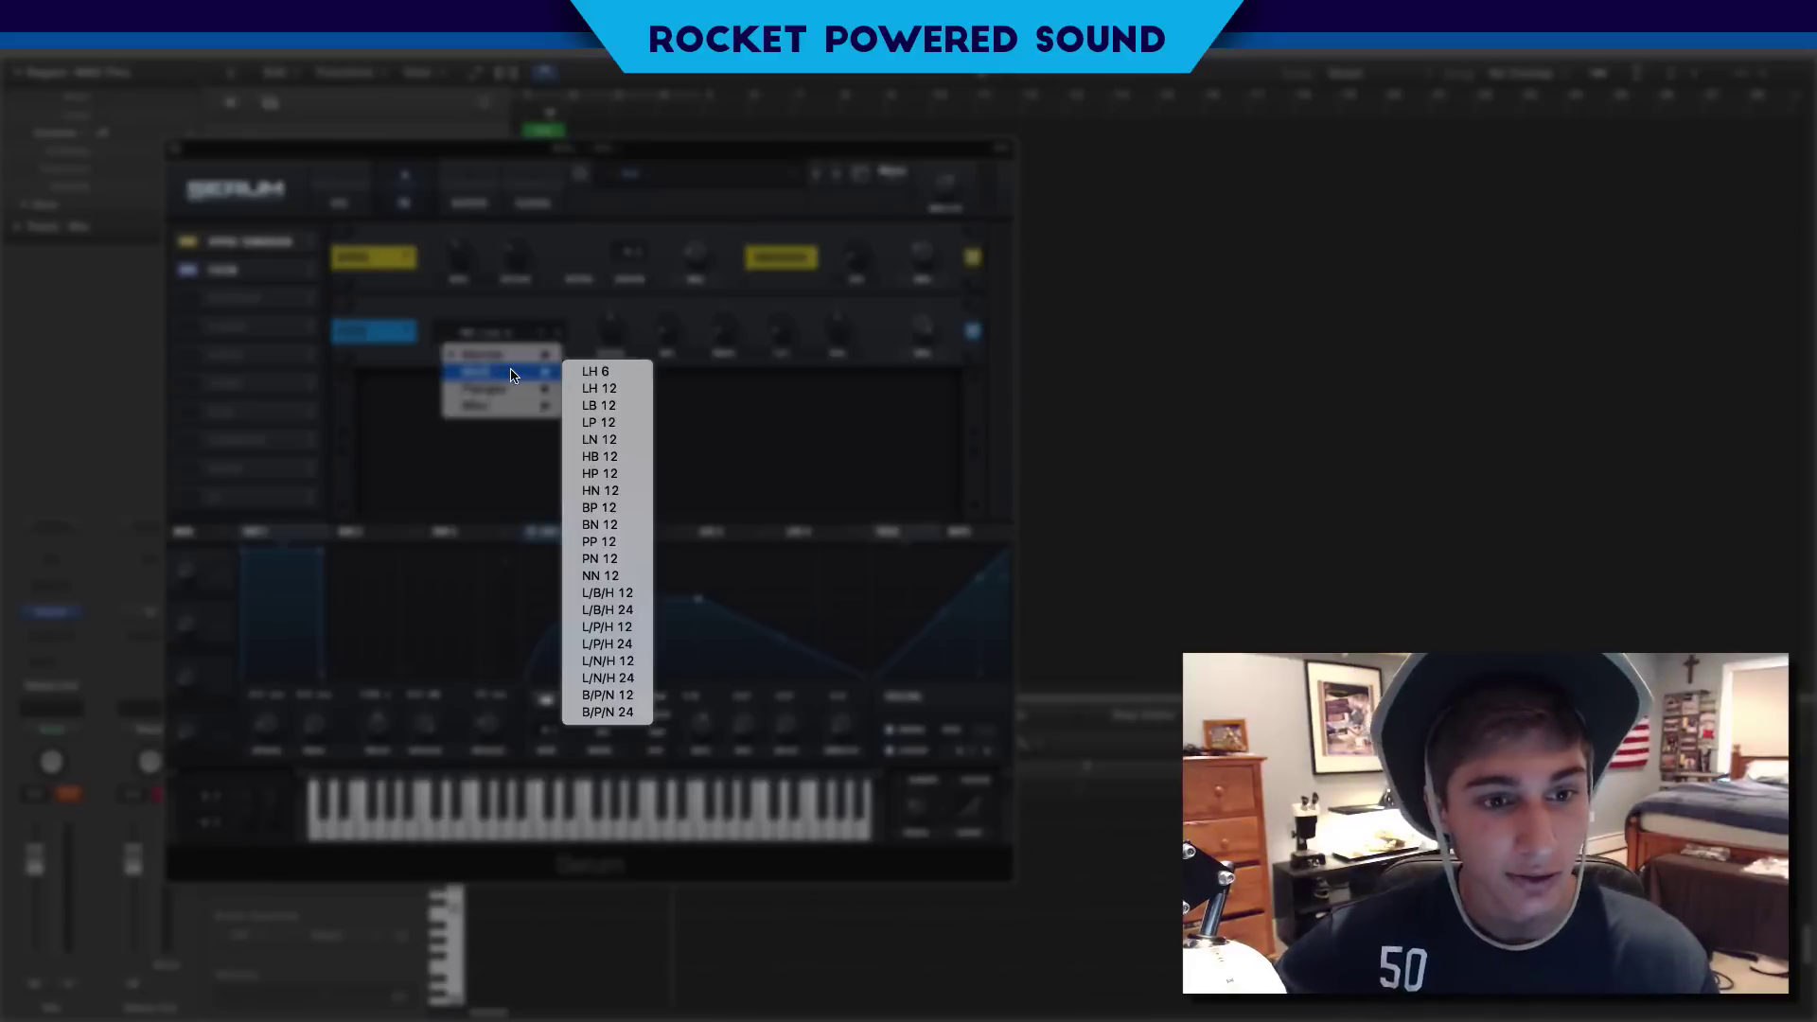
mouse_move(530, 405)
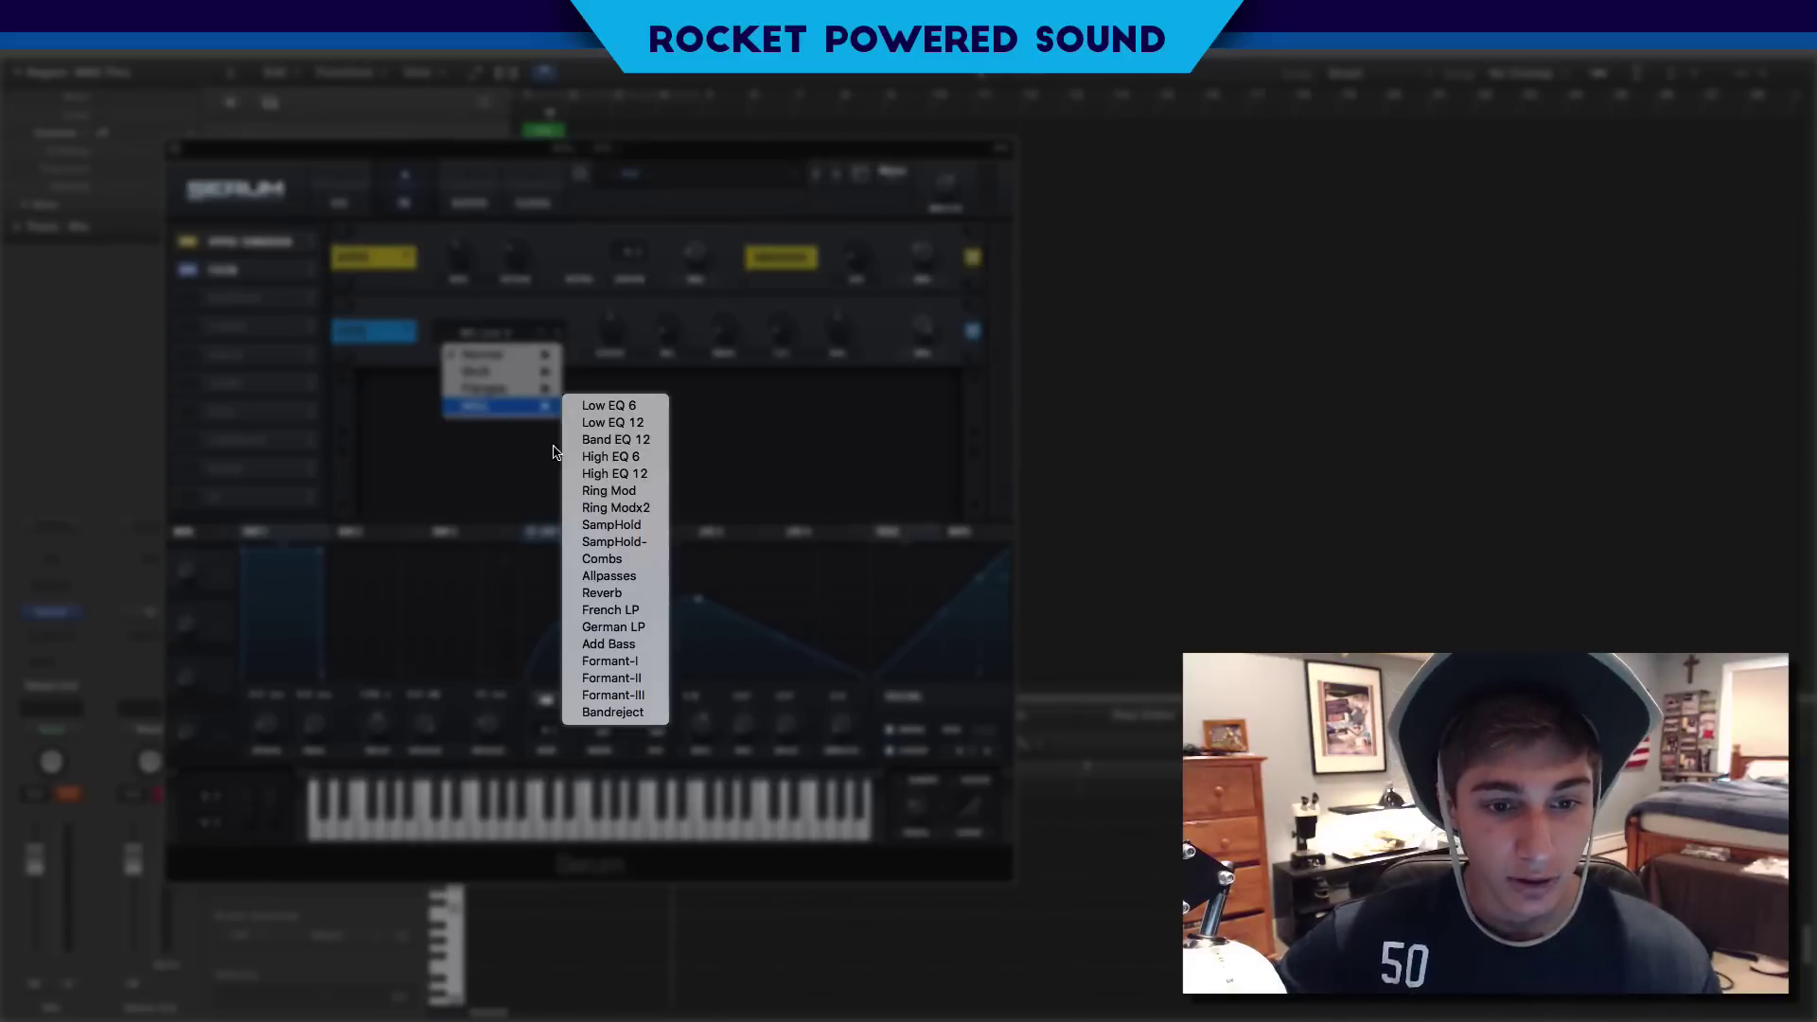
click(630, 593)
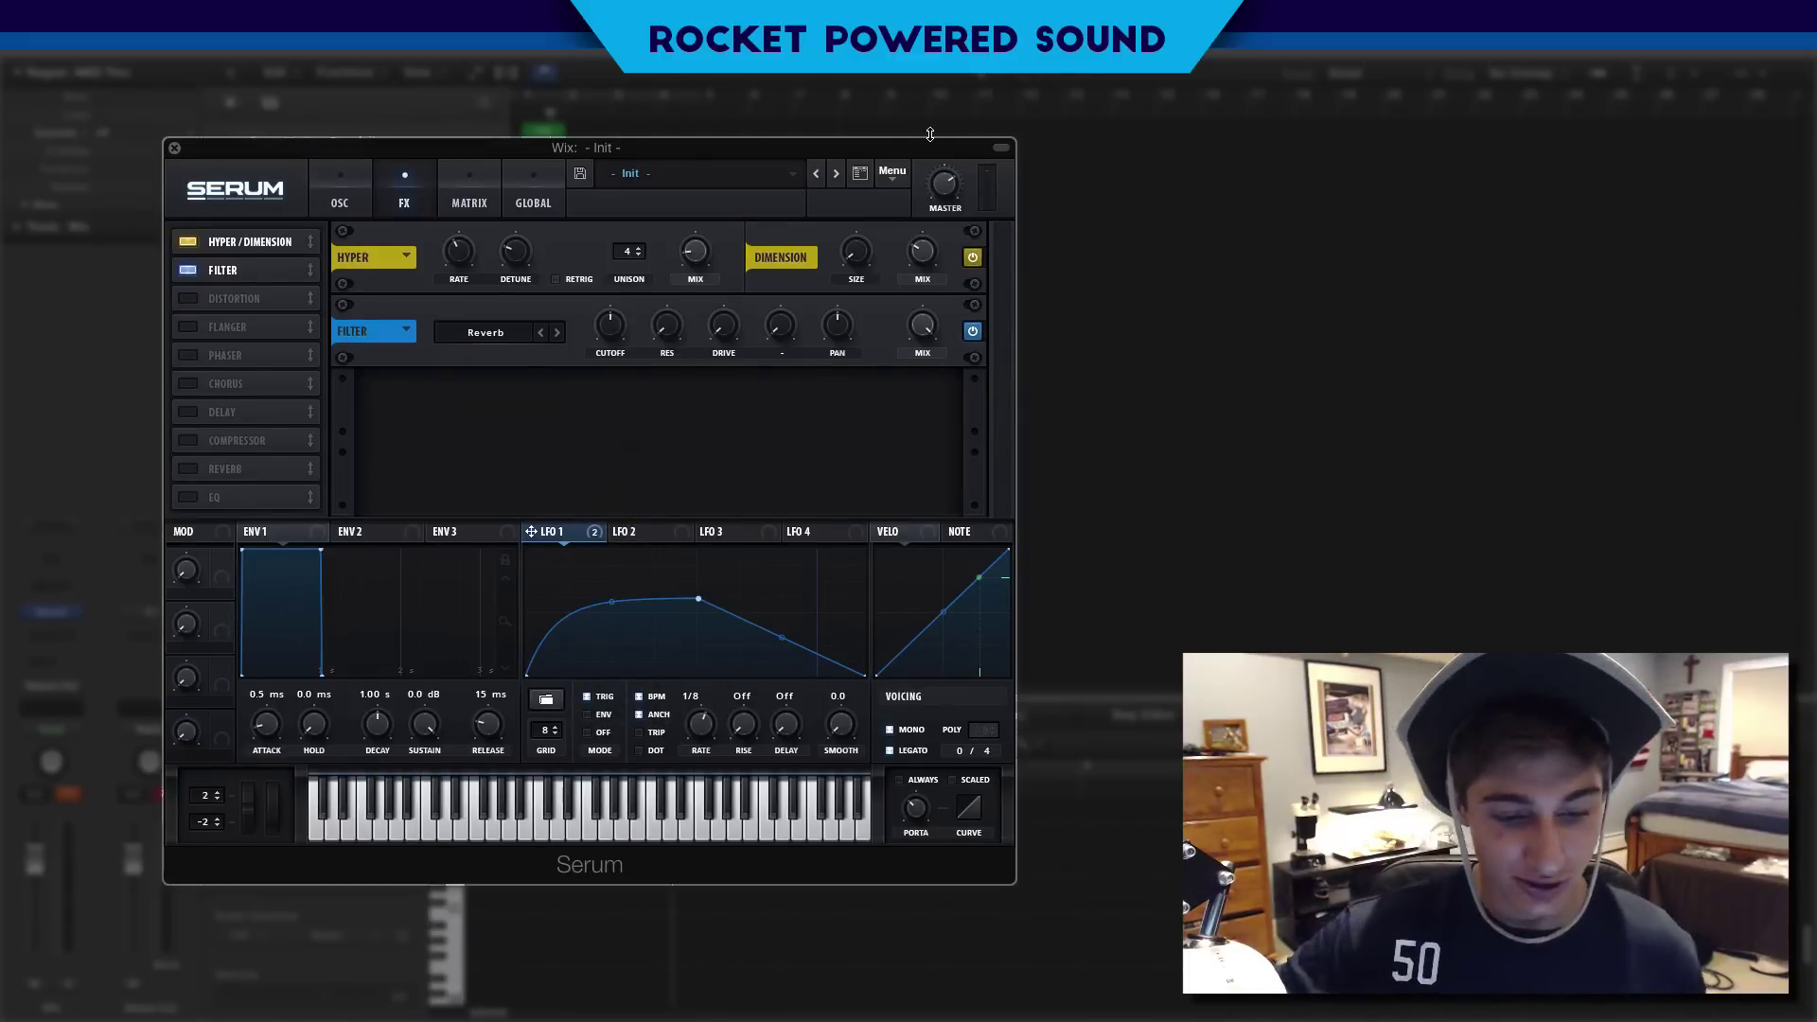
Step: Set the Reverb filter's cutoff to 100 Hz with raised resonance and drive, and compare the sound with the filter bypassed
mouse_move(608, 340)
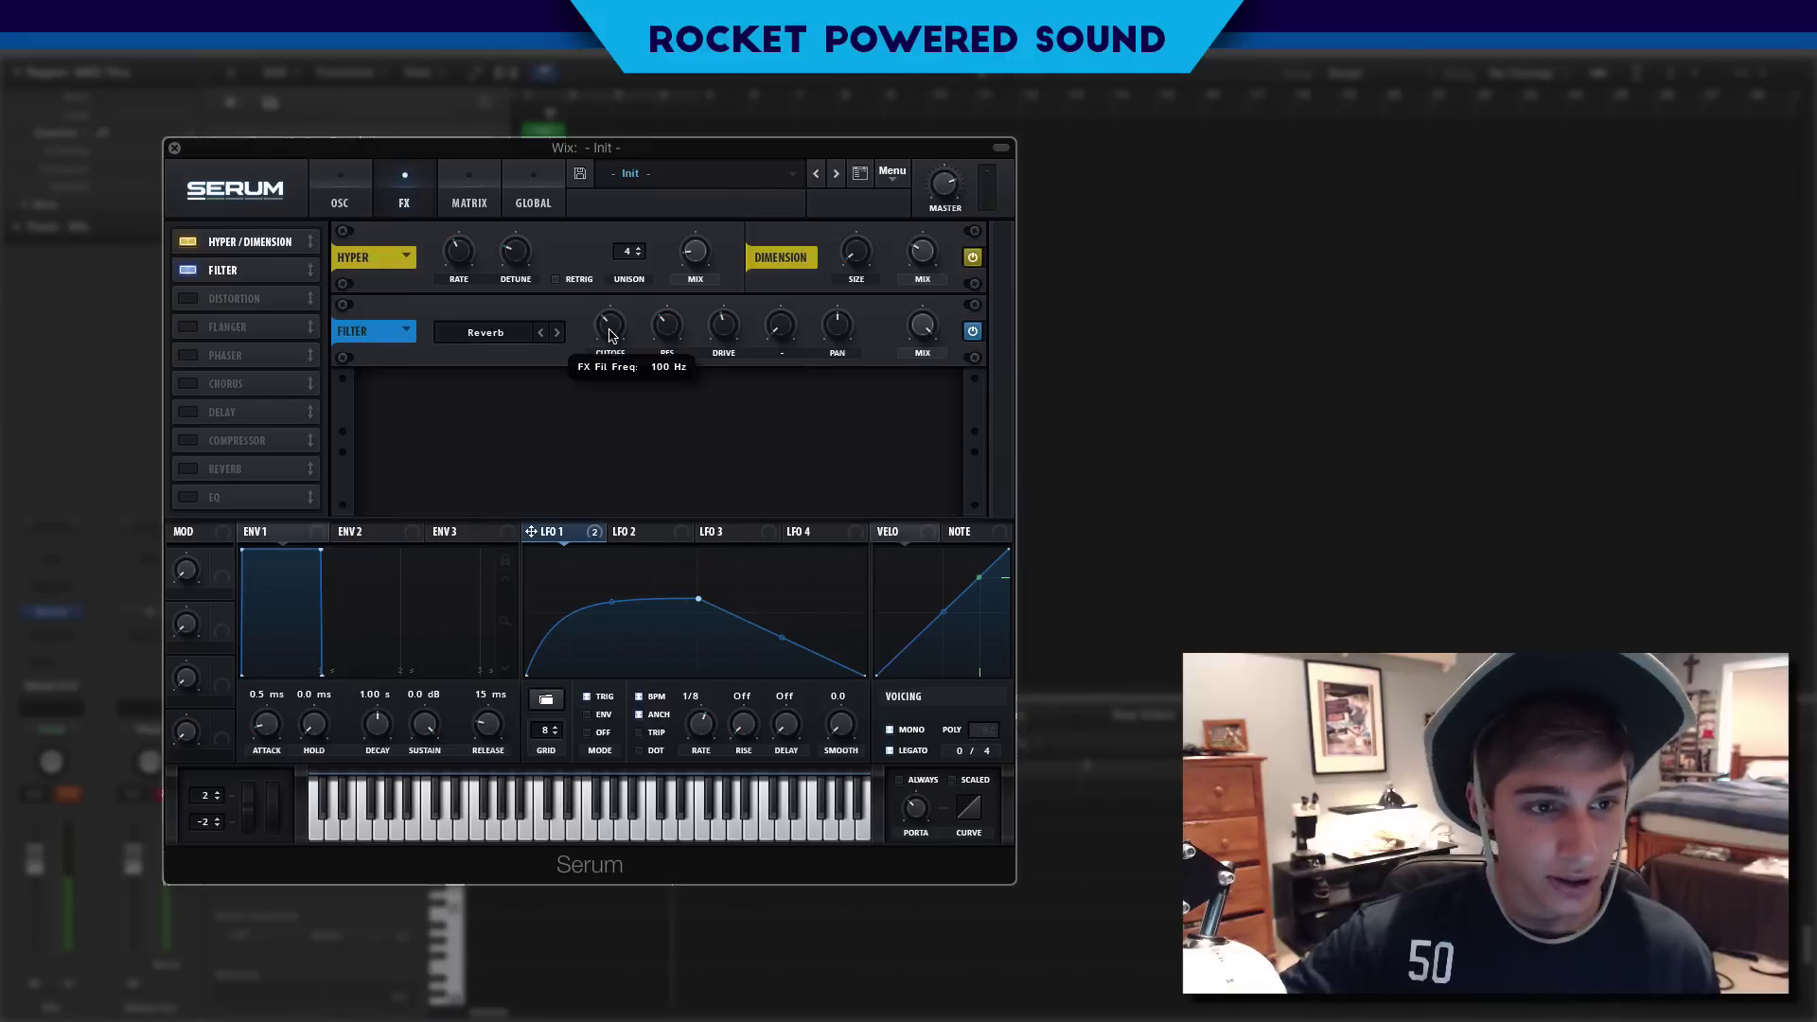
click(187, 270)
click(188, 269)
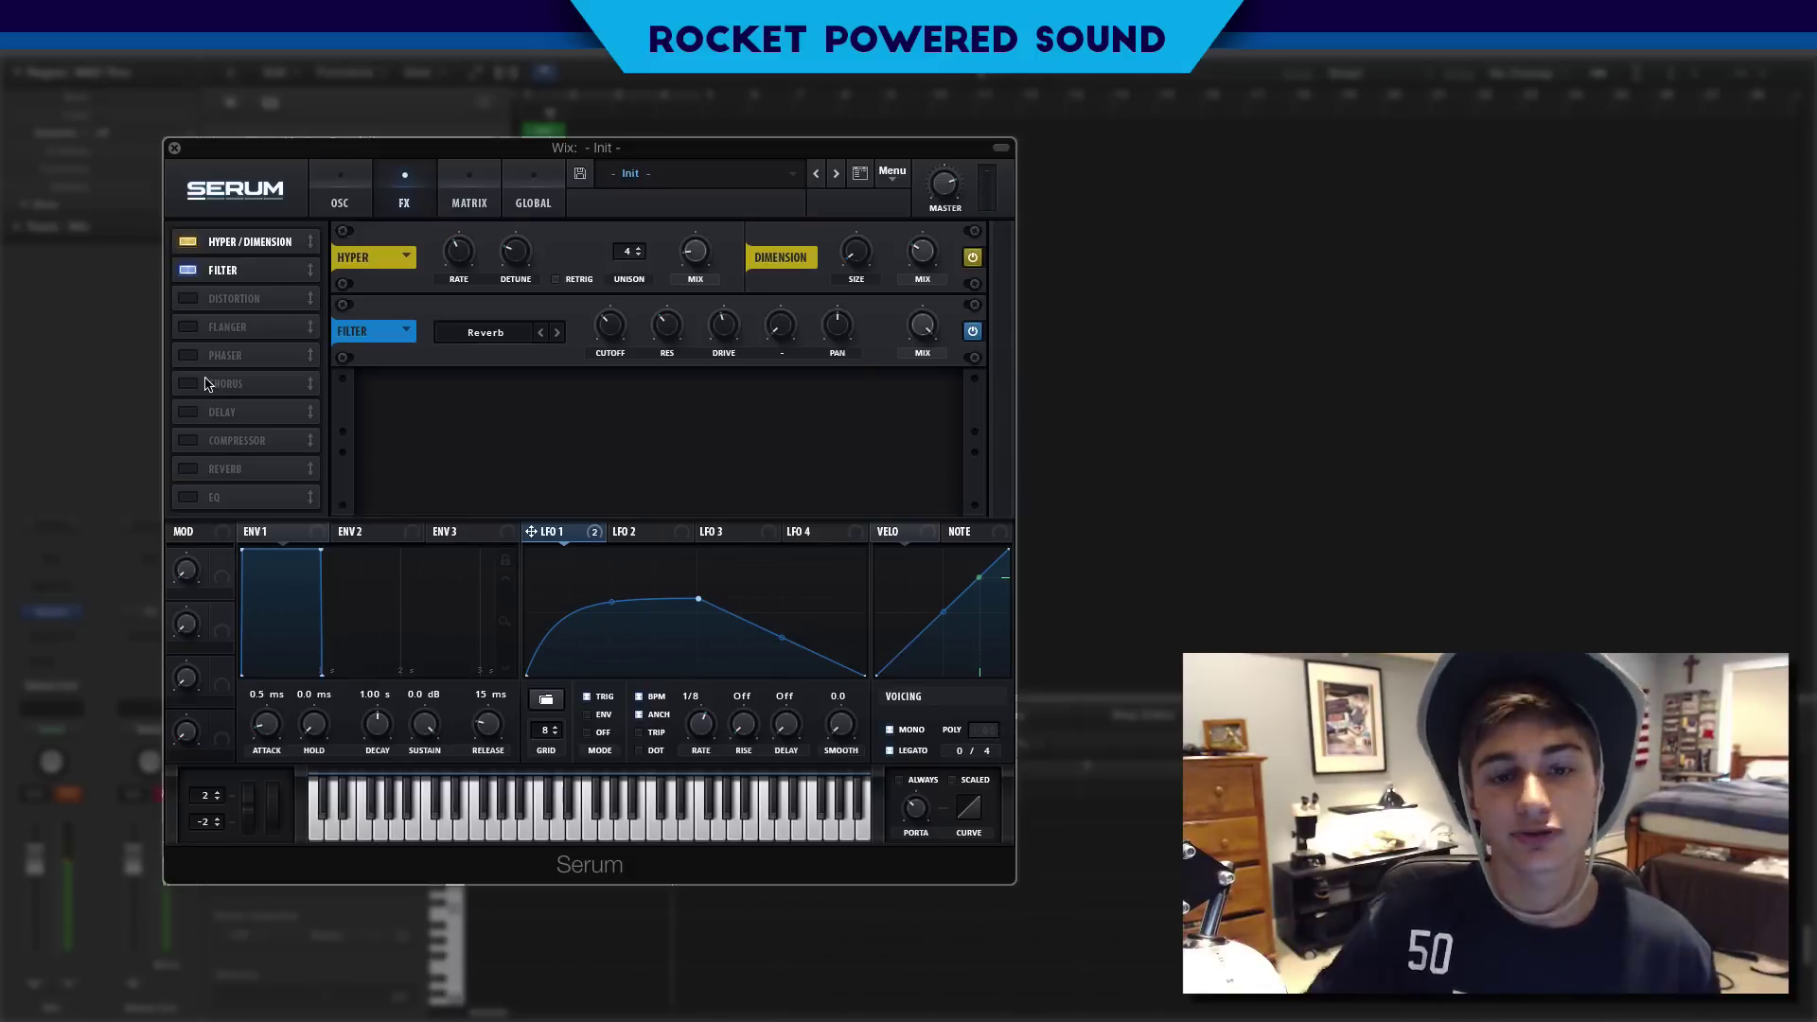
Step: Enable the compressor effect in multiband mode and raise its gain
click(188, 440)
click(742, 427)
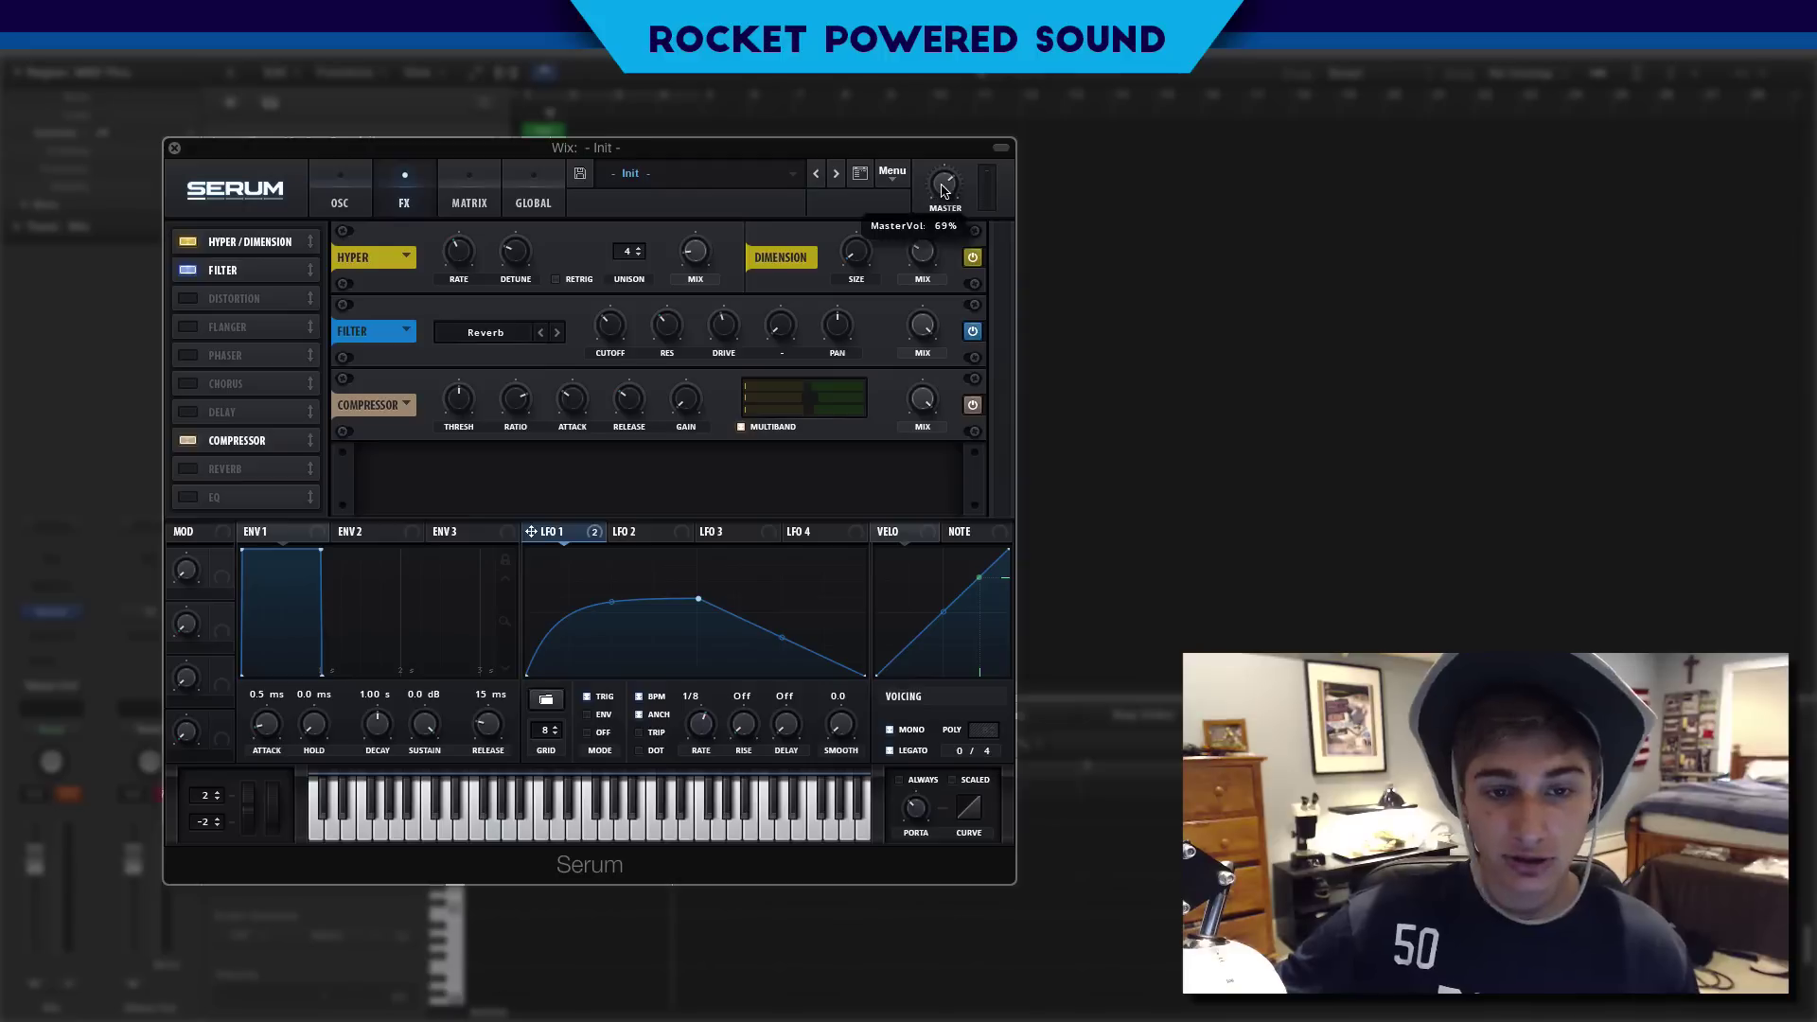
mouse_move(683, 387)
drag(688, 359, 690, 330)
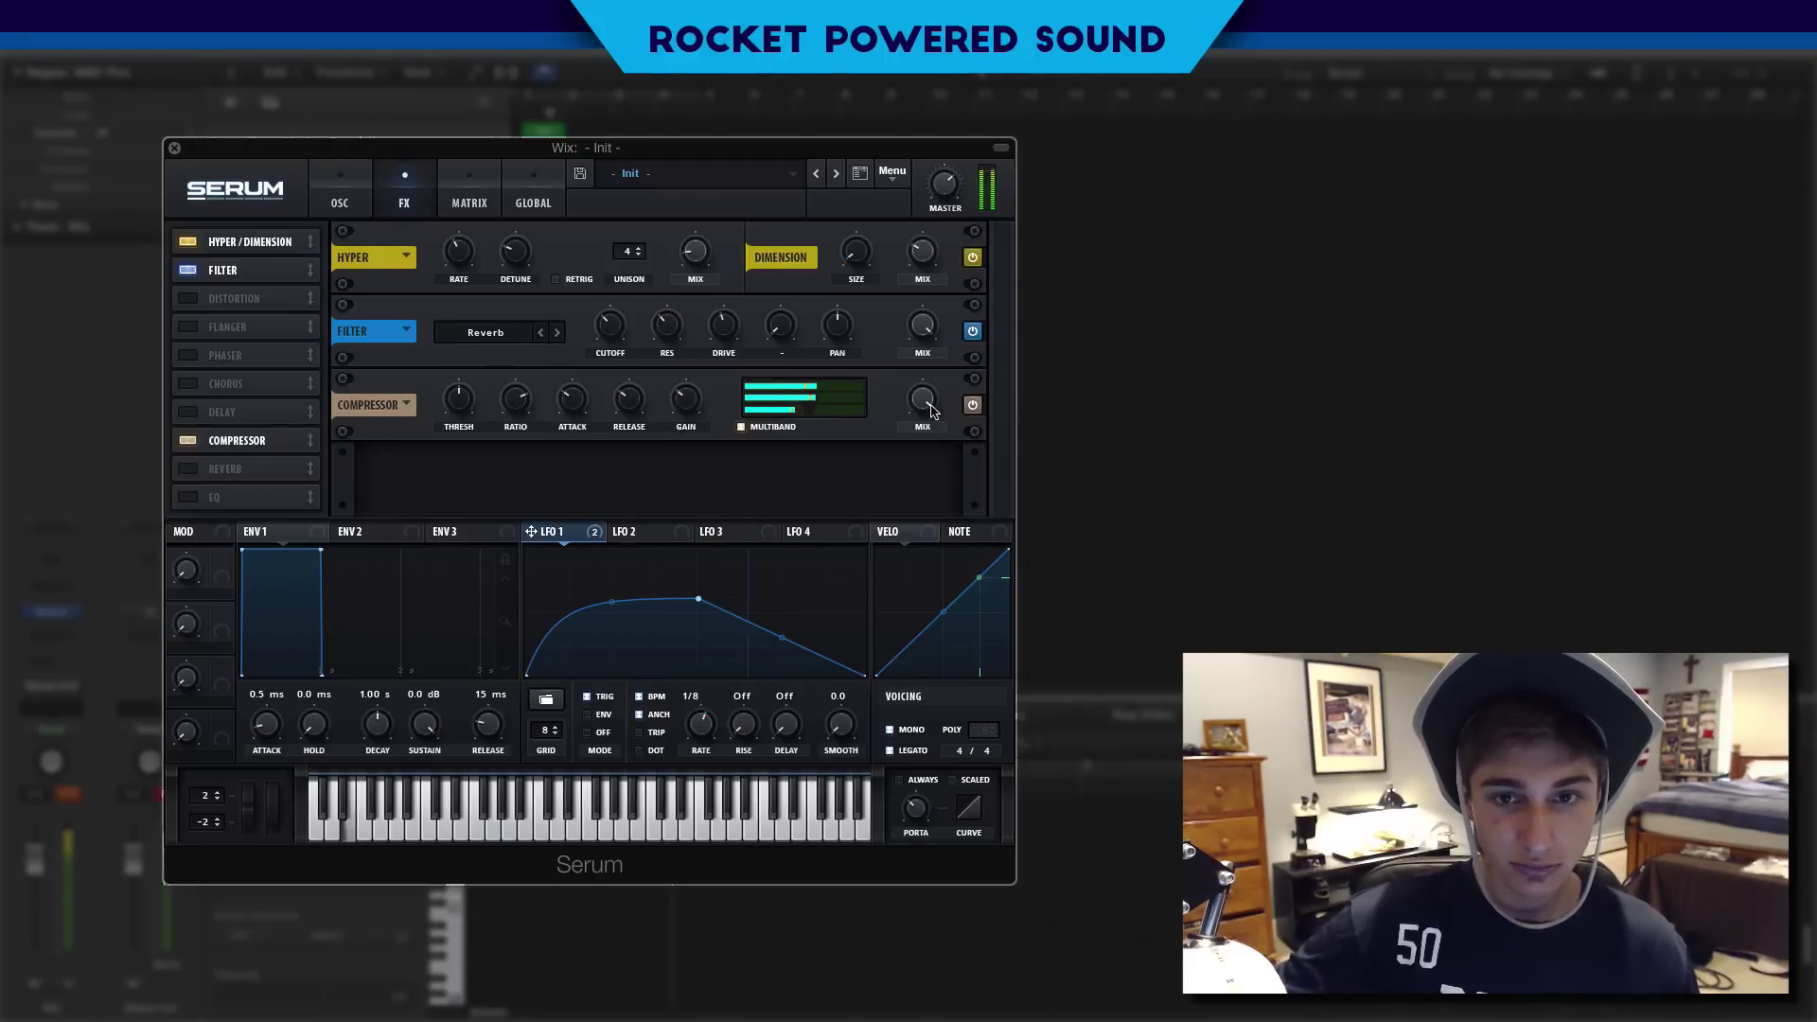
mouse_move(949, 176)
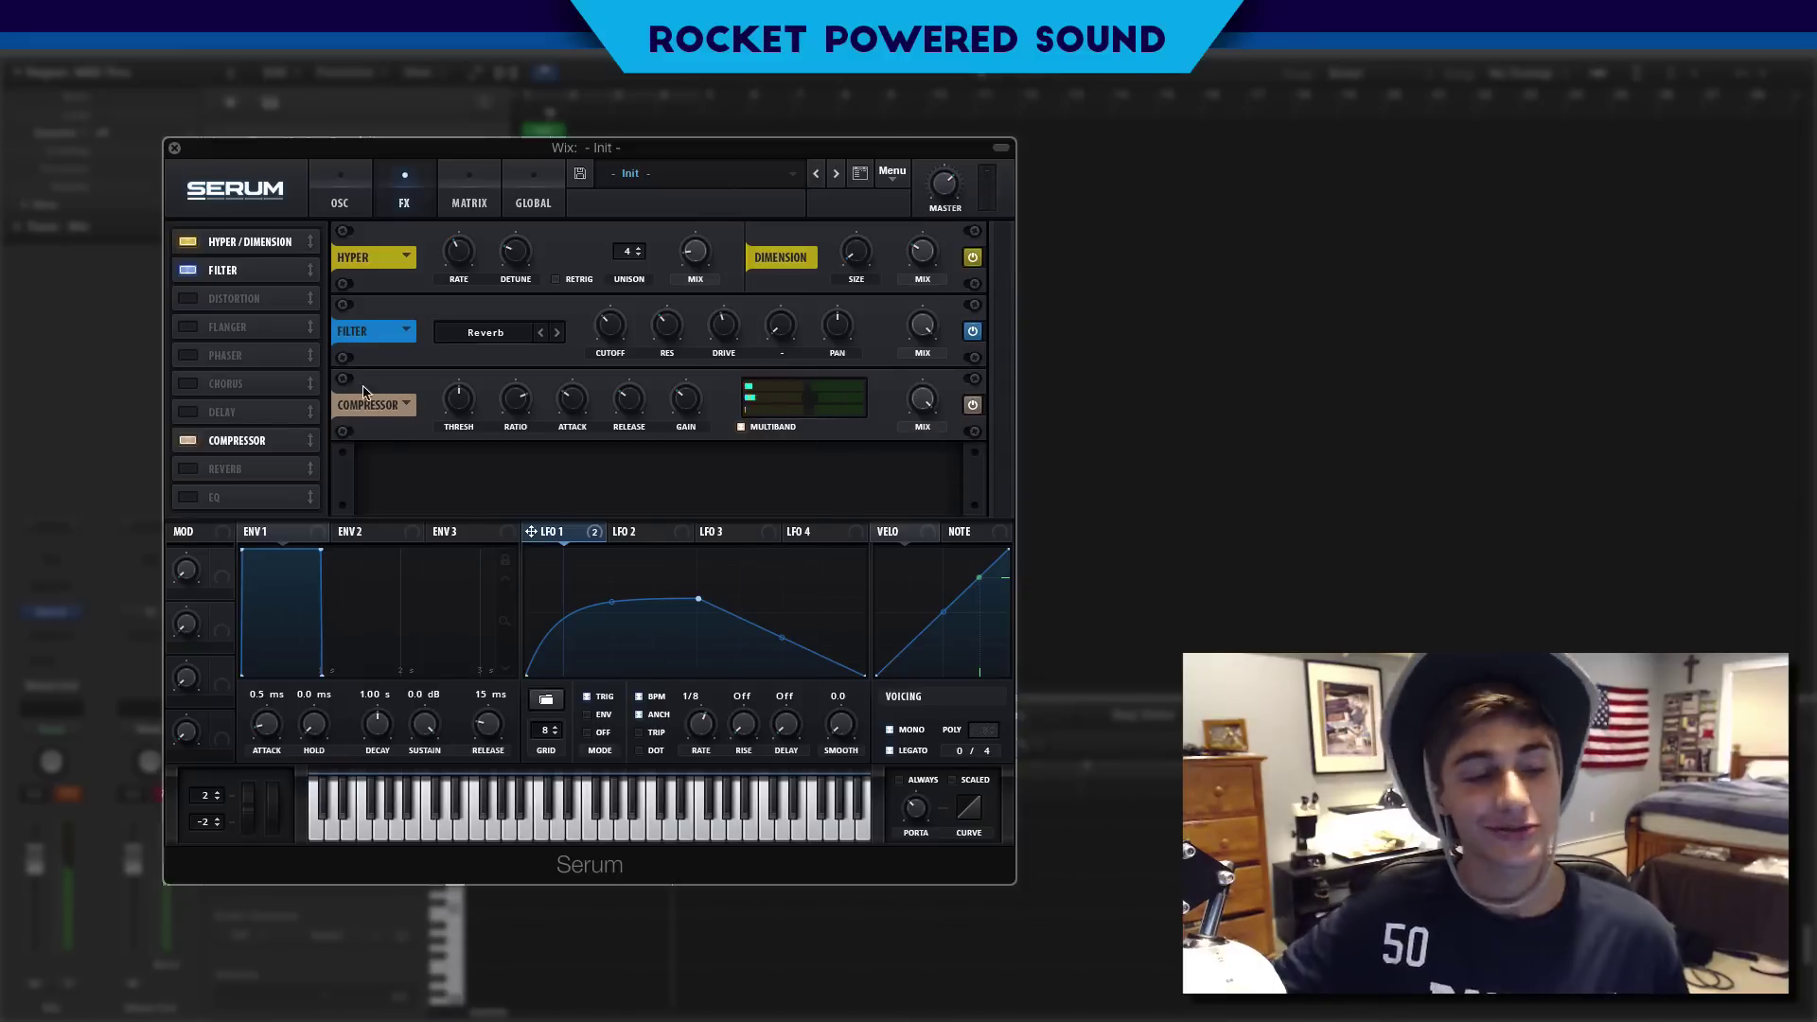
Step: Enable the EQ with both bands as boosted peaks, and set the low band's frequency to 140 Hz
click(187, 496)
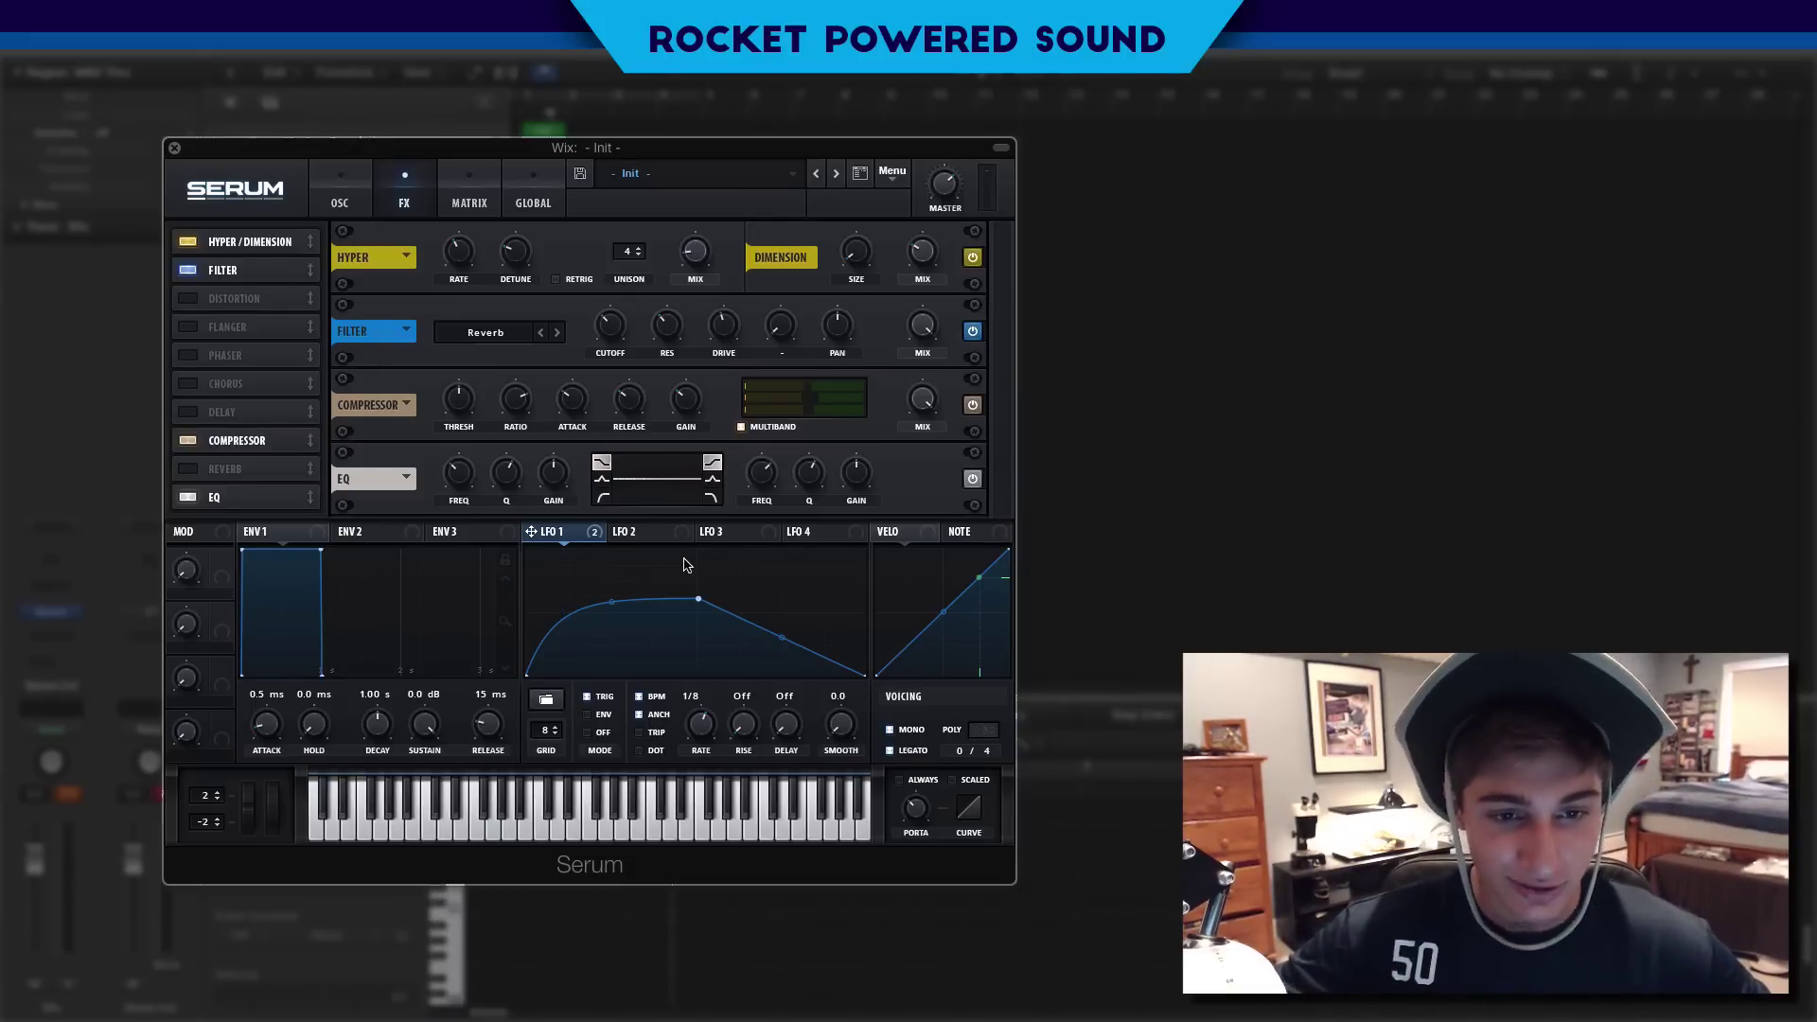
click(602, 478)
click(711, 479)
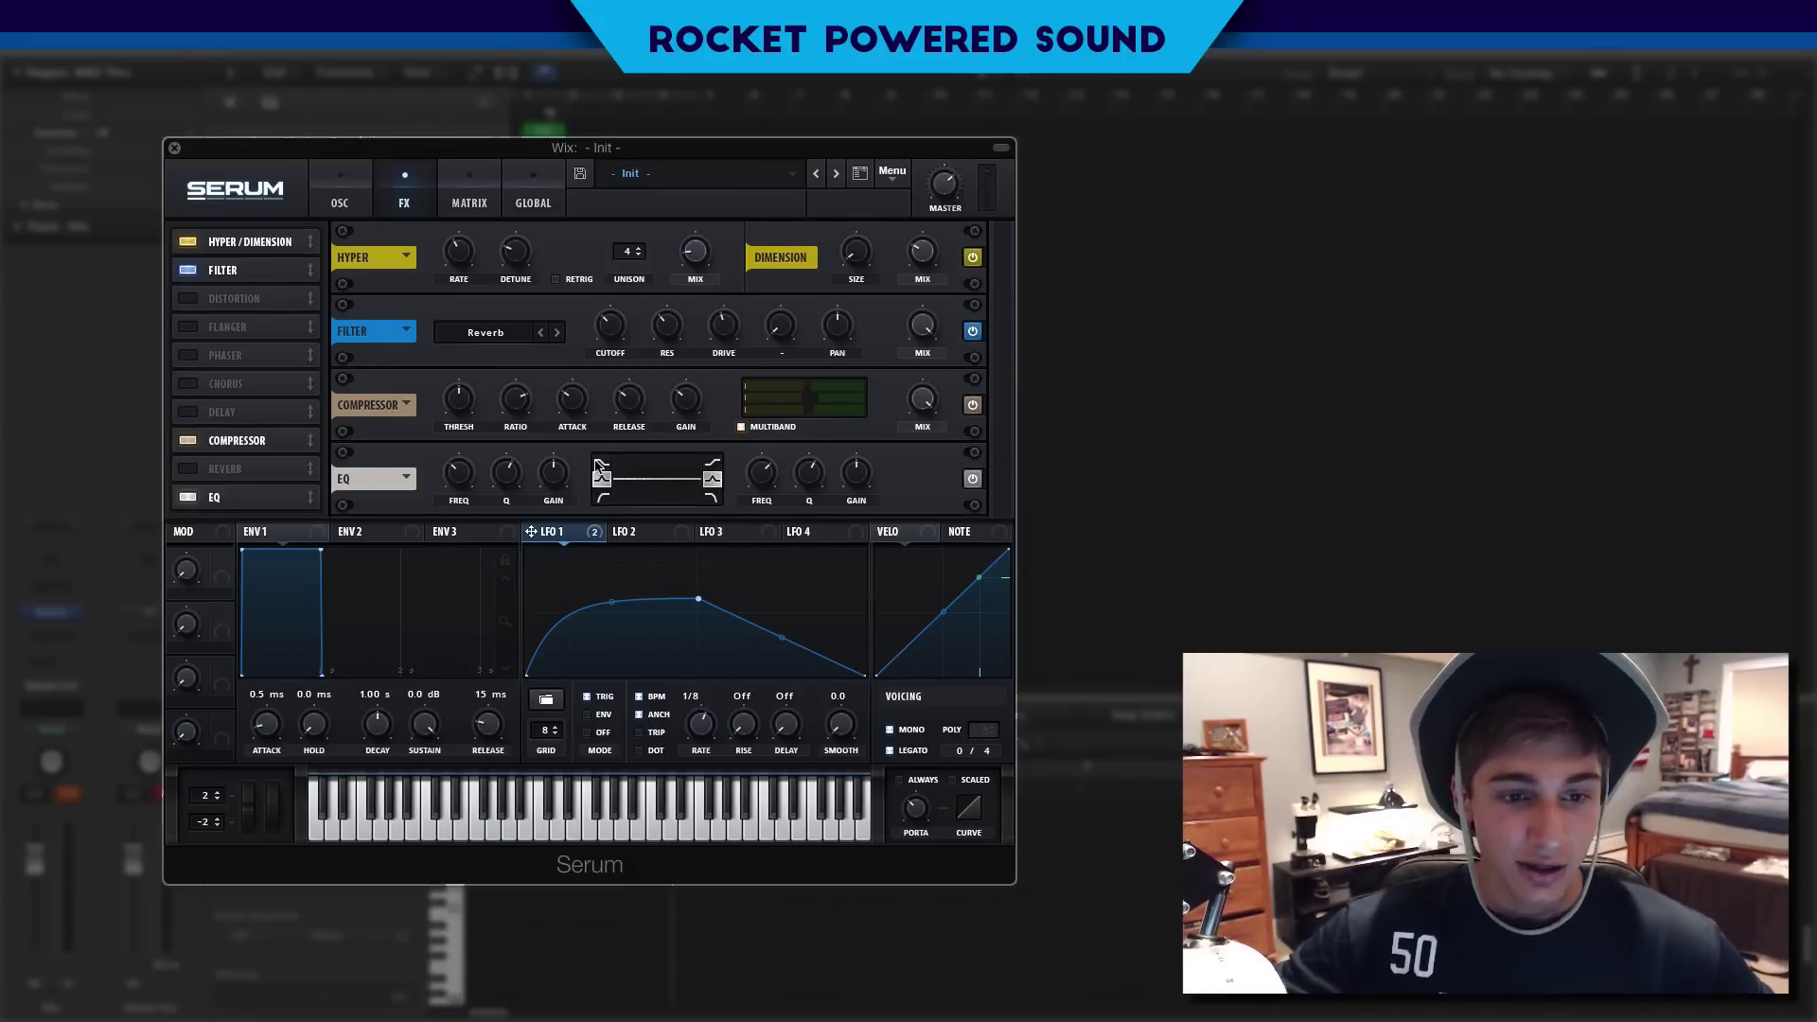
drag(559, 459, 569, 433)
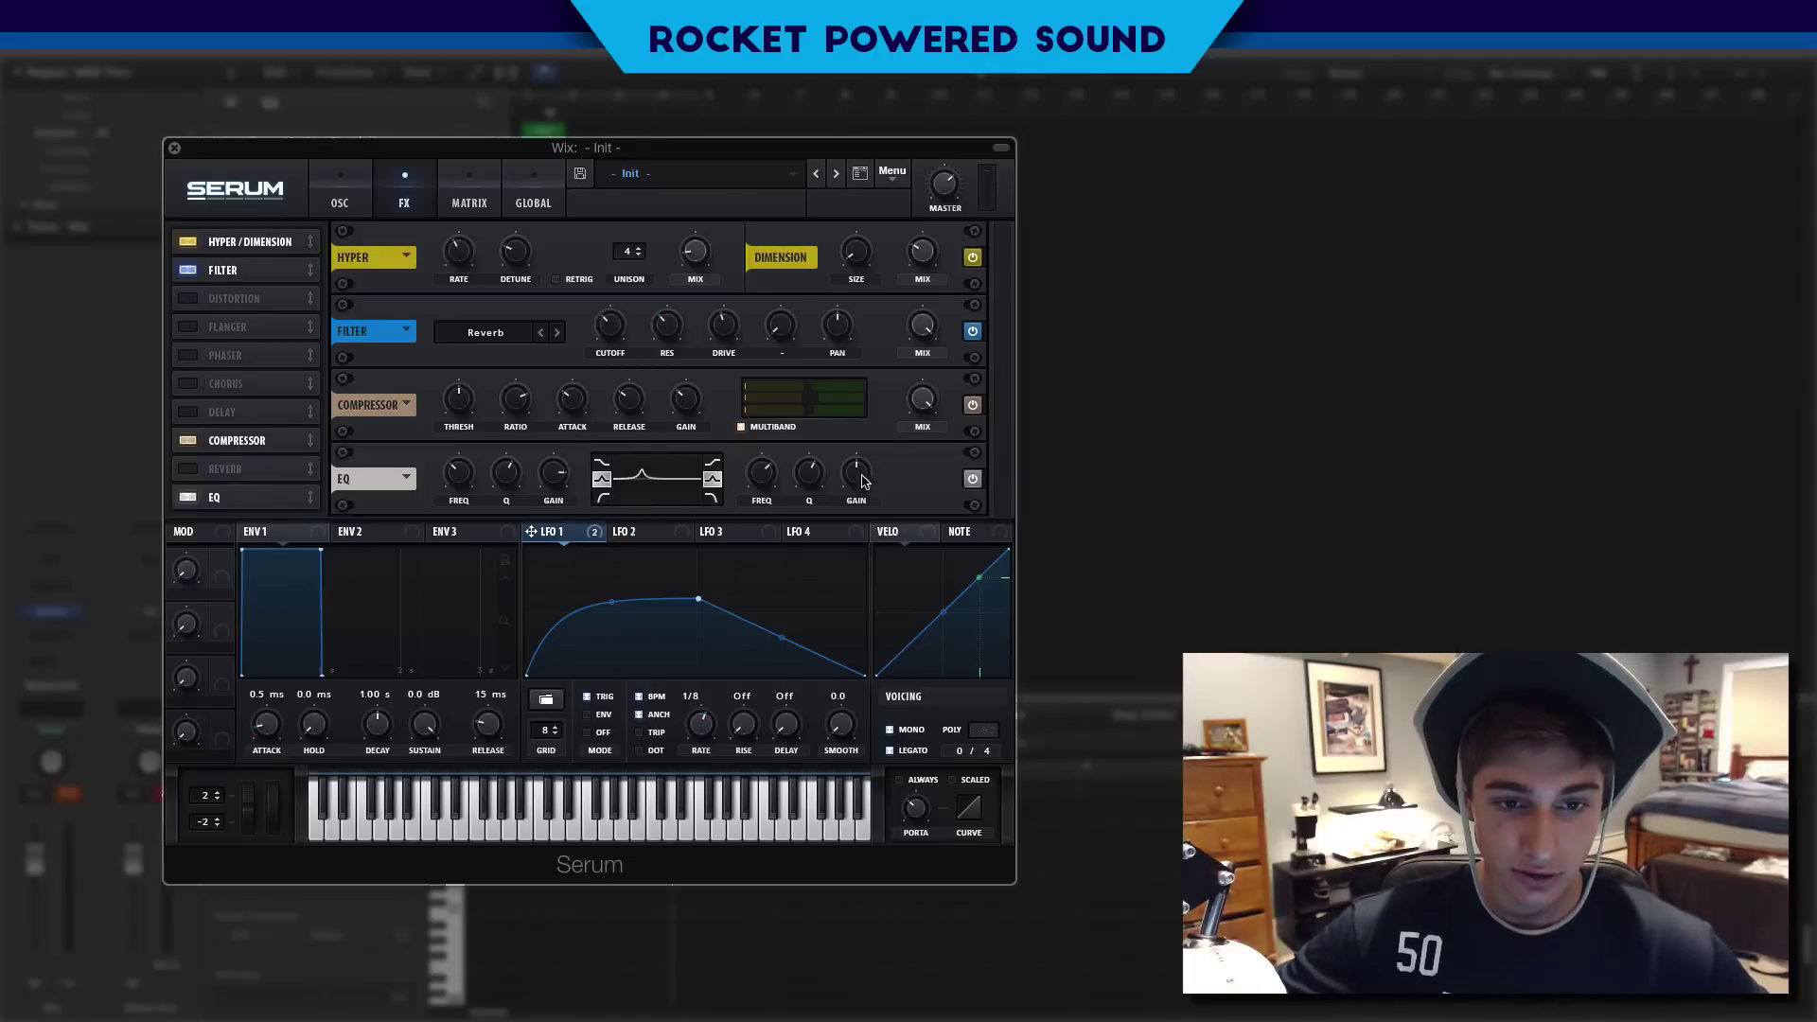
drag(860, 450, 863, 445)
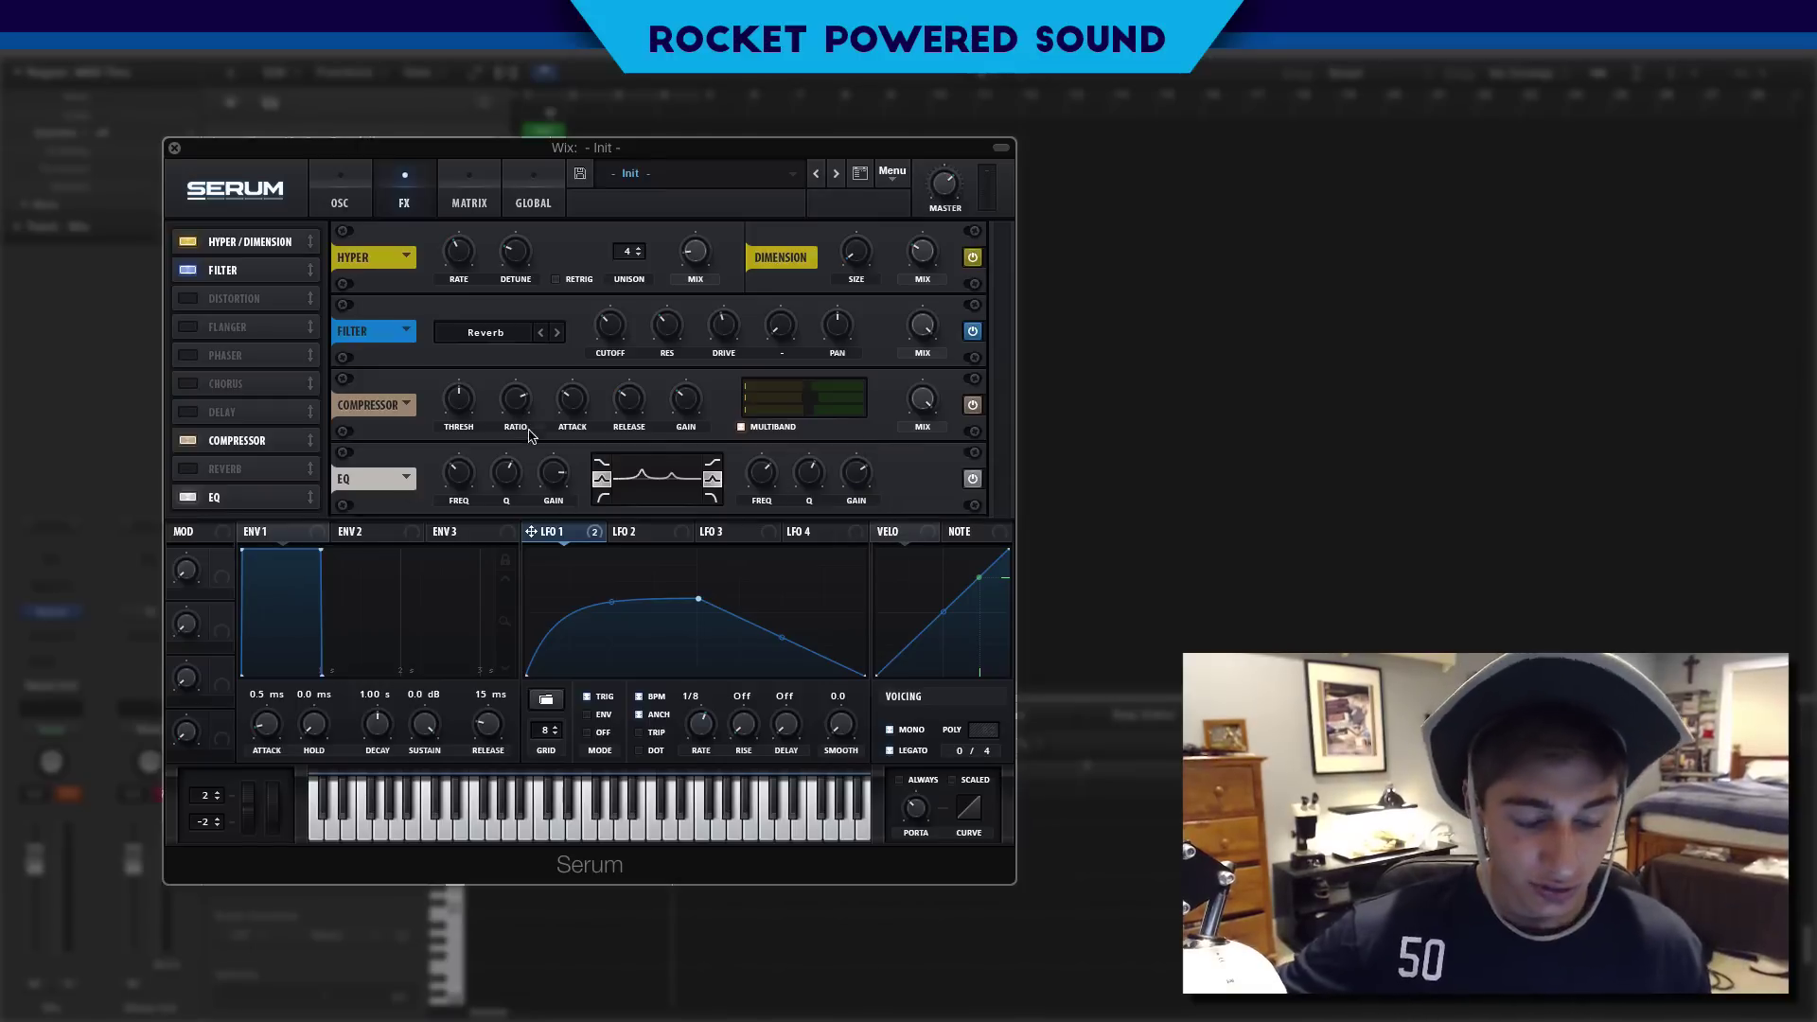
drag(460, 473, 454, 477)
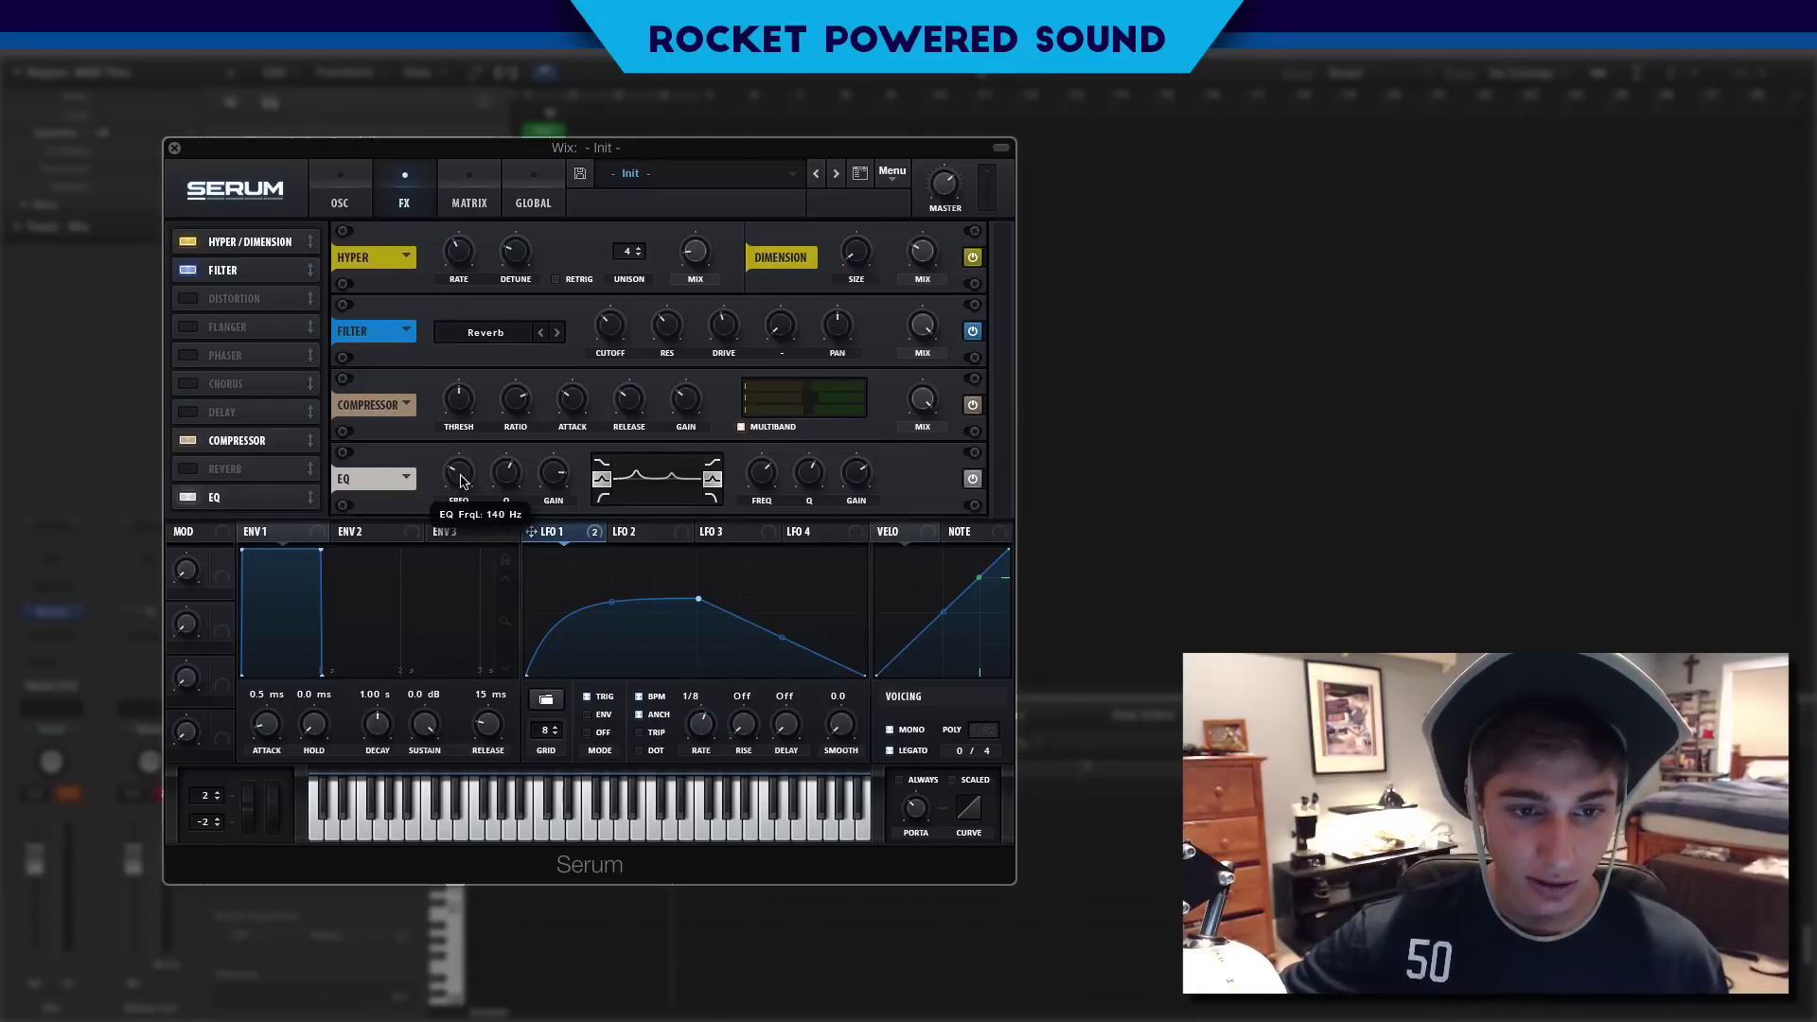
Step: Modulate both EQ band frequencies with LFO 1, using an amount of -13 for the high band, and view the modulation matrix
drag(532, 531, 408, 460)
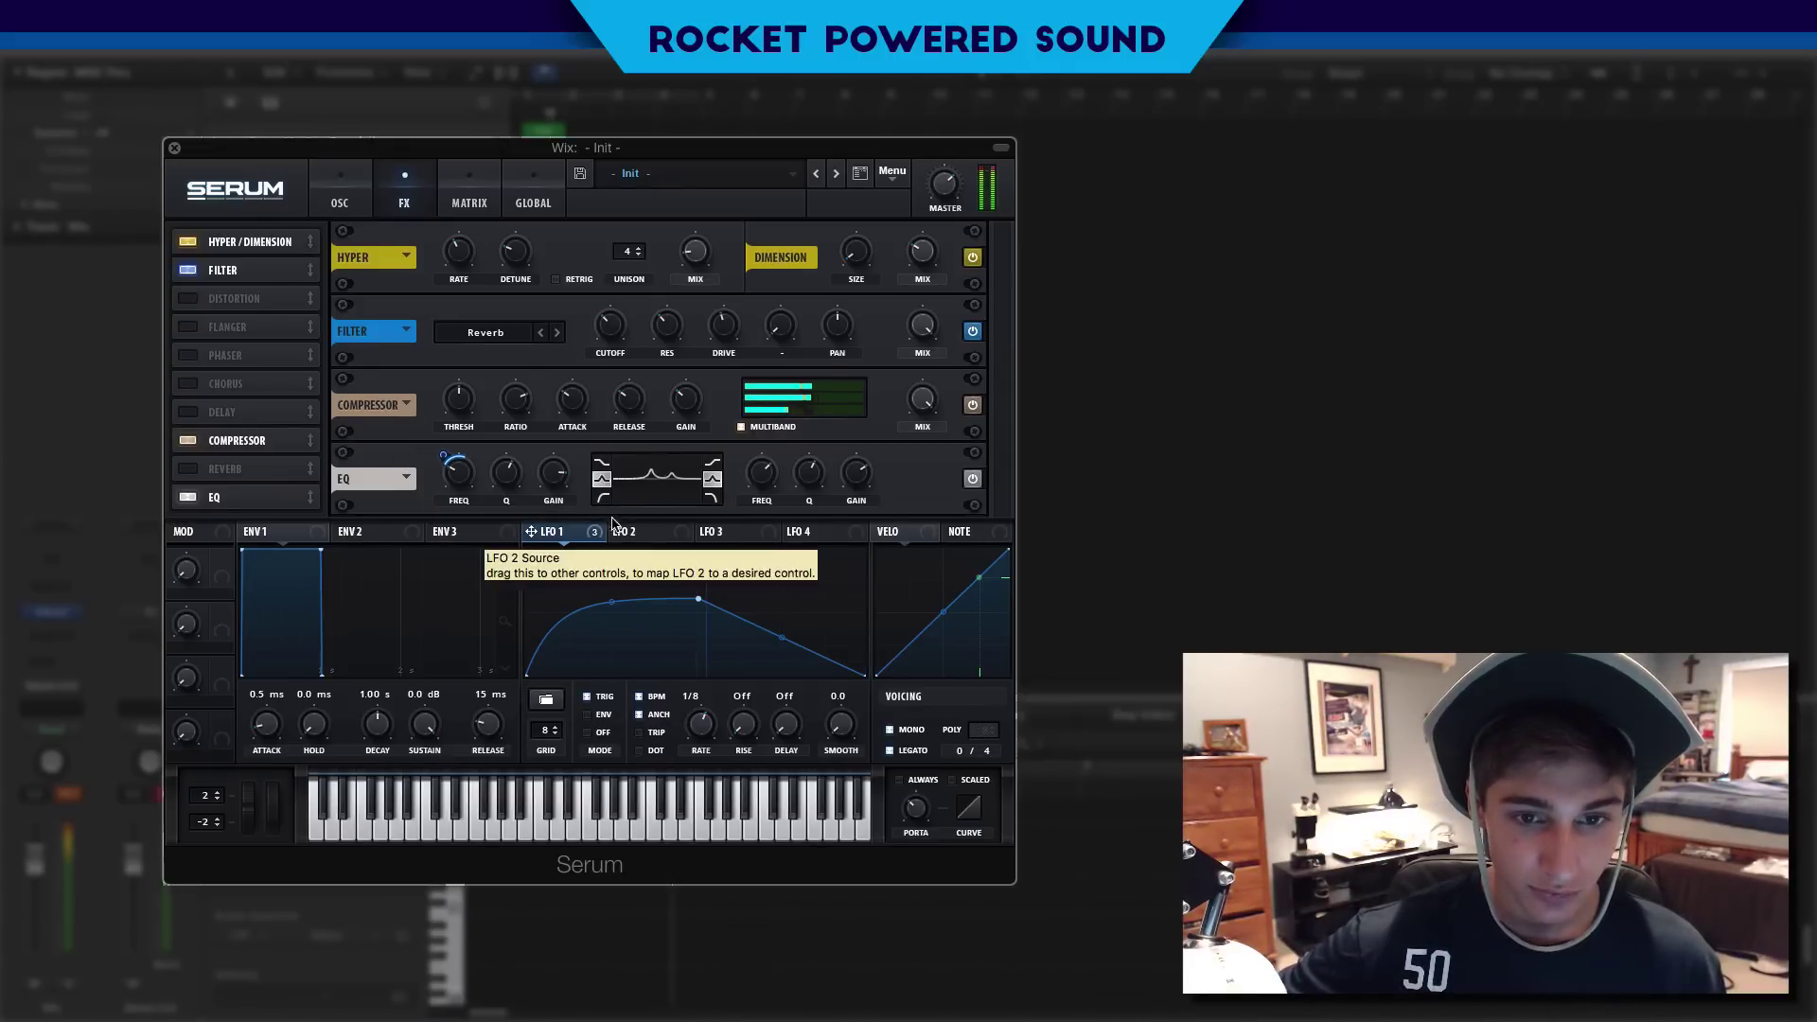
drag(531, 531, 710, 470)
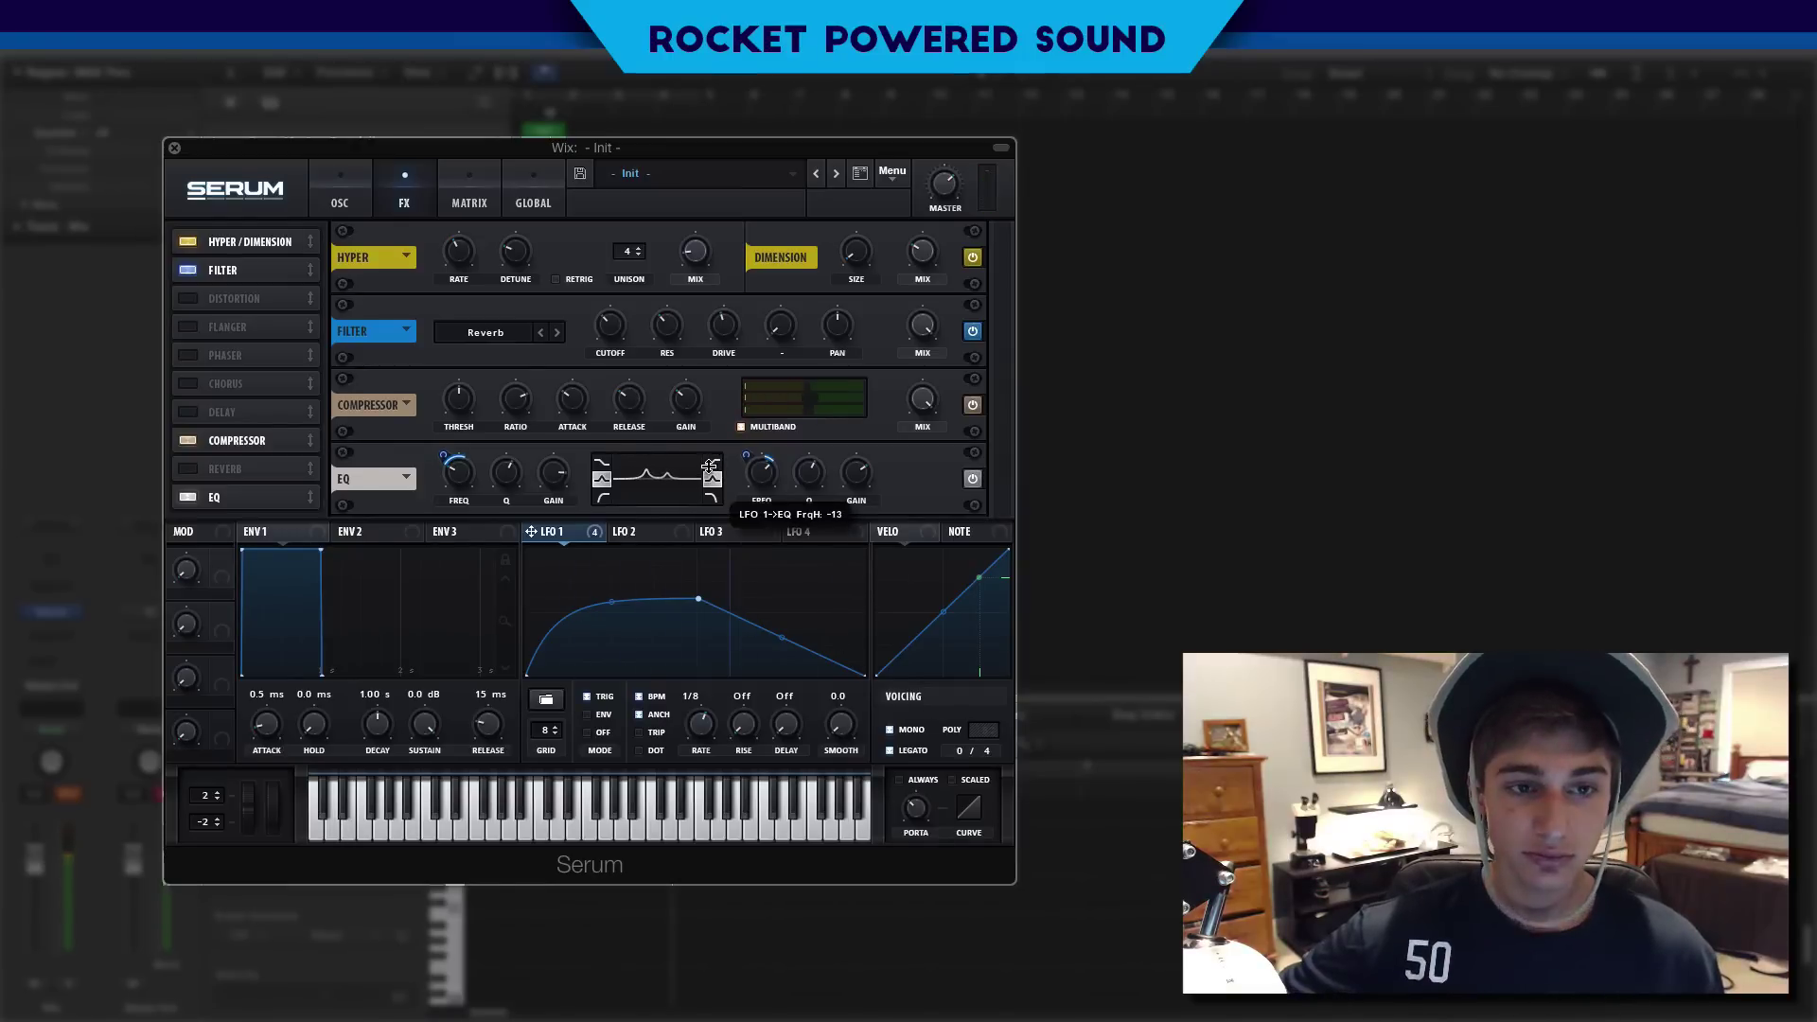
click(470, 198)
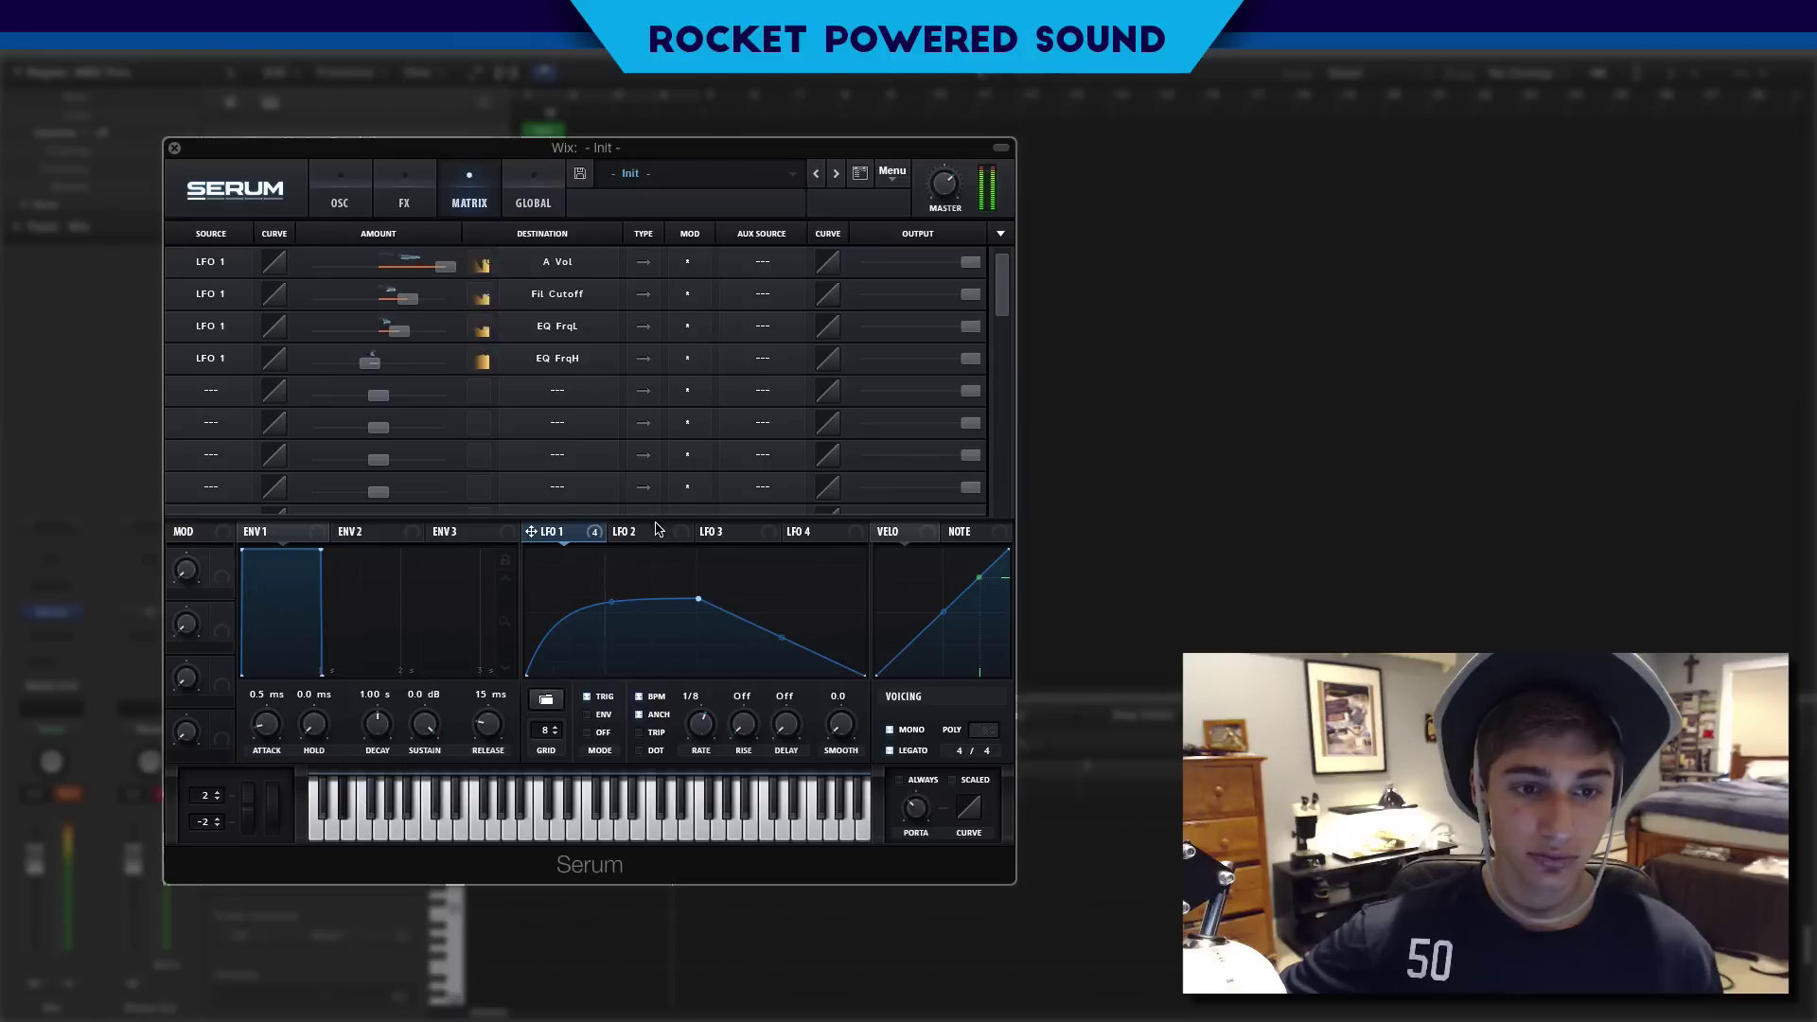
Step: Raise the peak point of the LFO 1 curve slightly and set LFO 1's modulation amount on oscillator A's level to 74
mouse_move(701, 598)
mouse_down()
mouse_move(697, 572)
mouse_move(690, 609)
mouse_move(696, 590)
mouse_up()
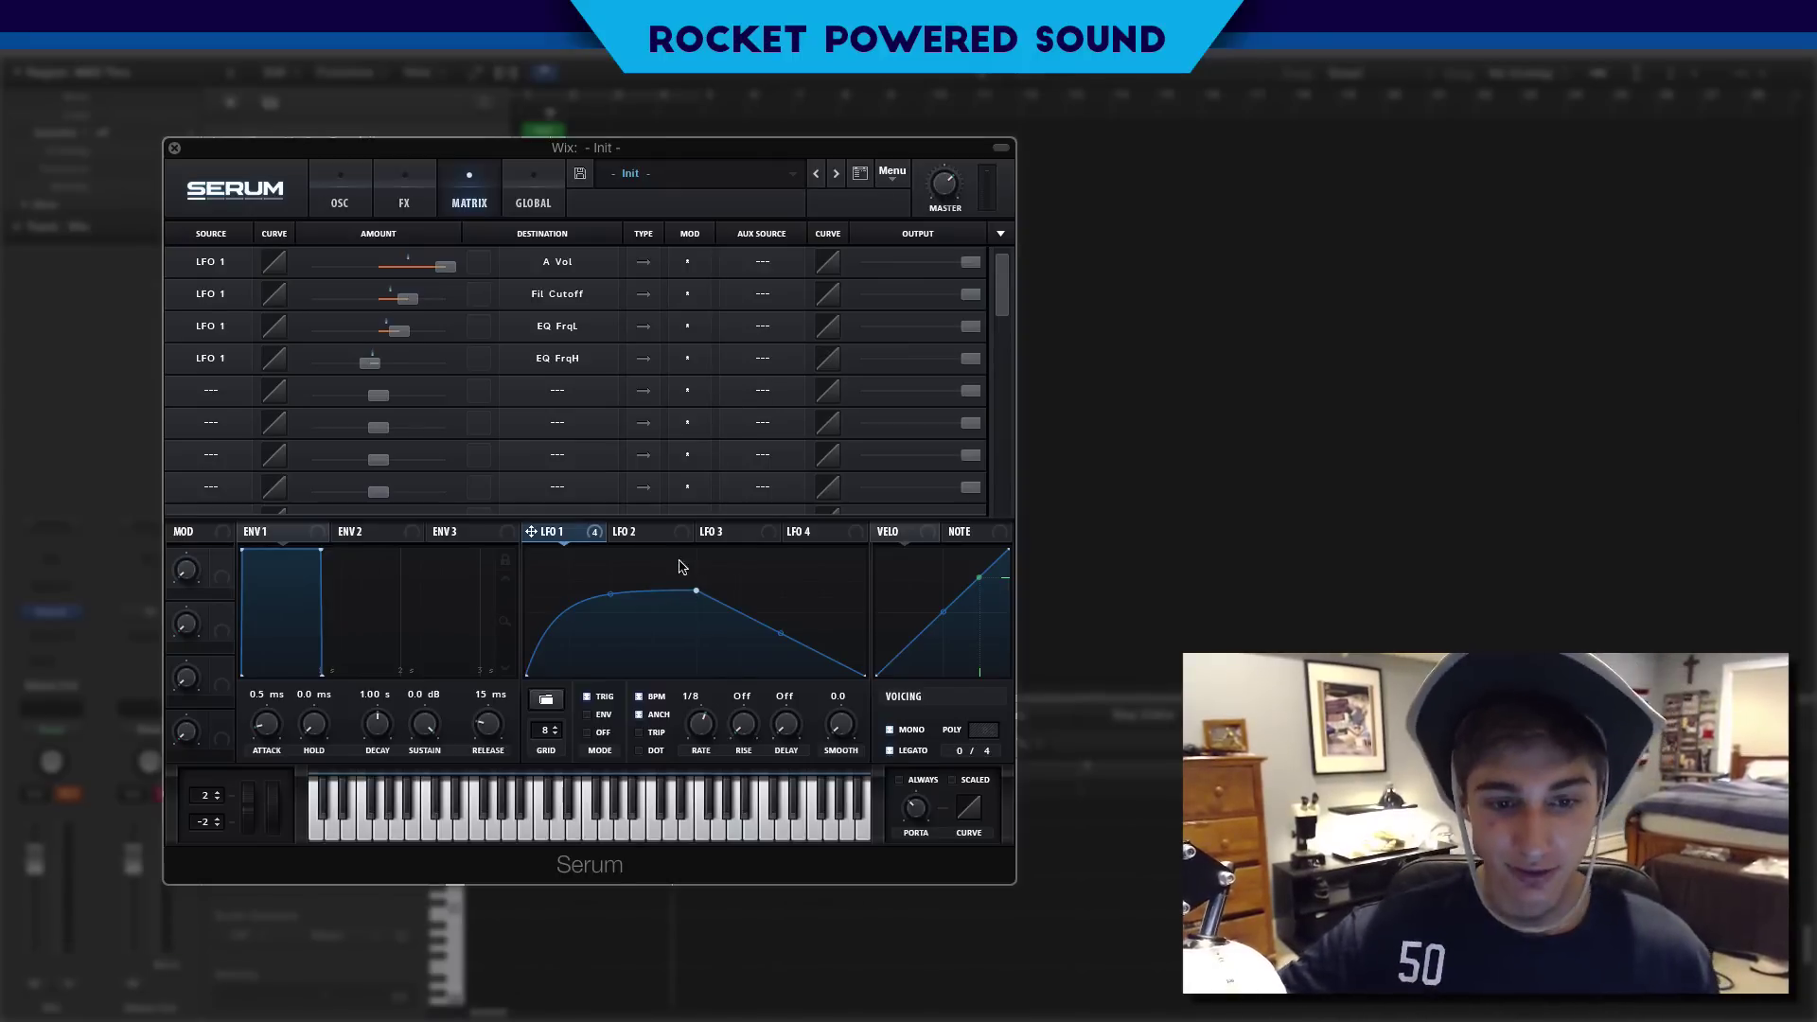
mouse_move(698, 593)
mouse_down()
mouse_move(698, 634)
mouse_move(700, 596)
mouse_up()
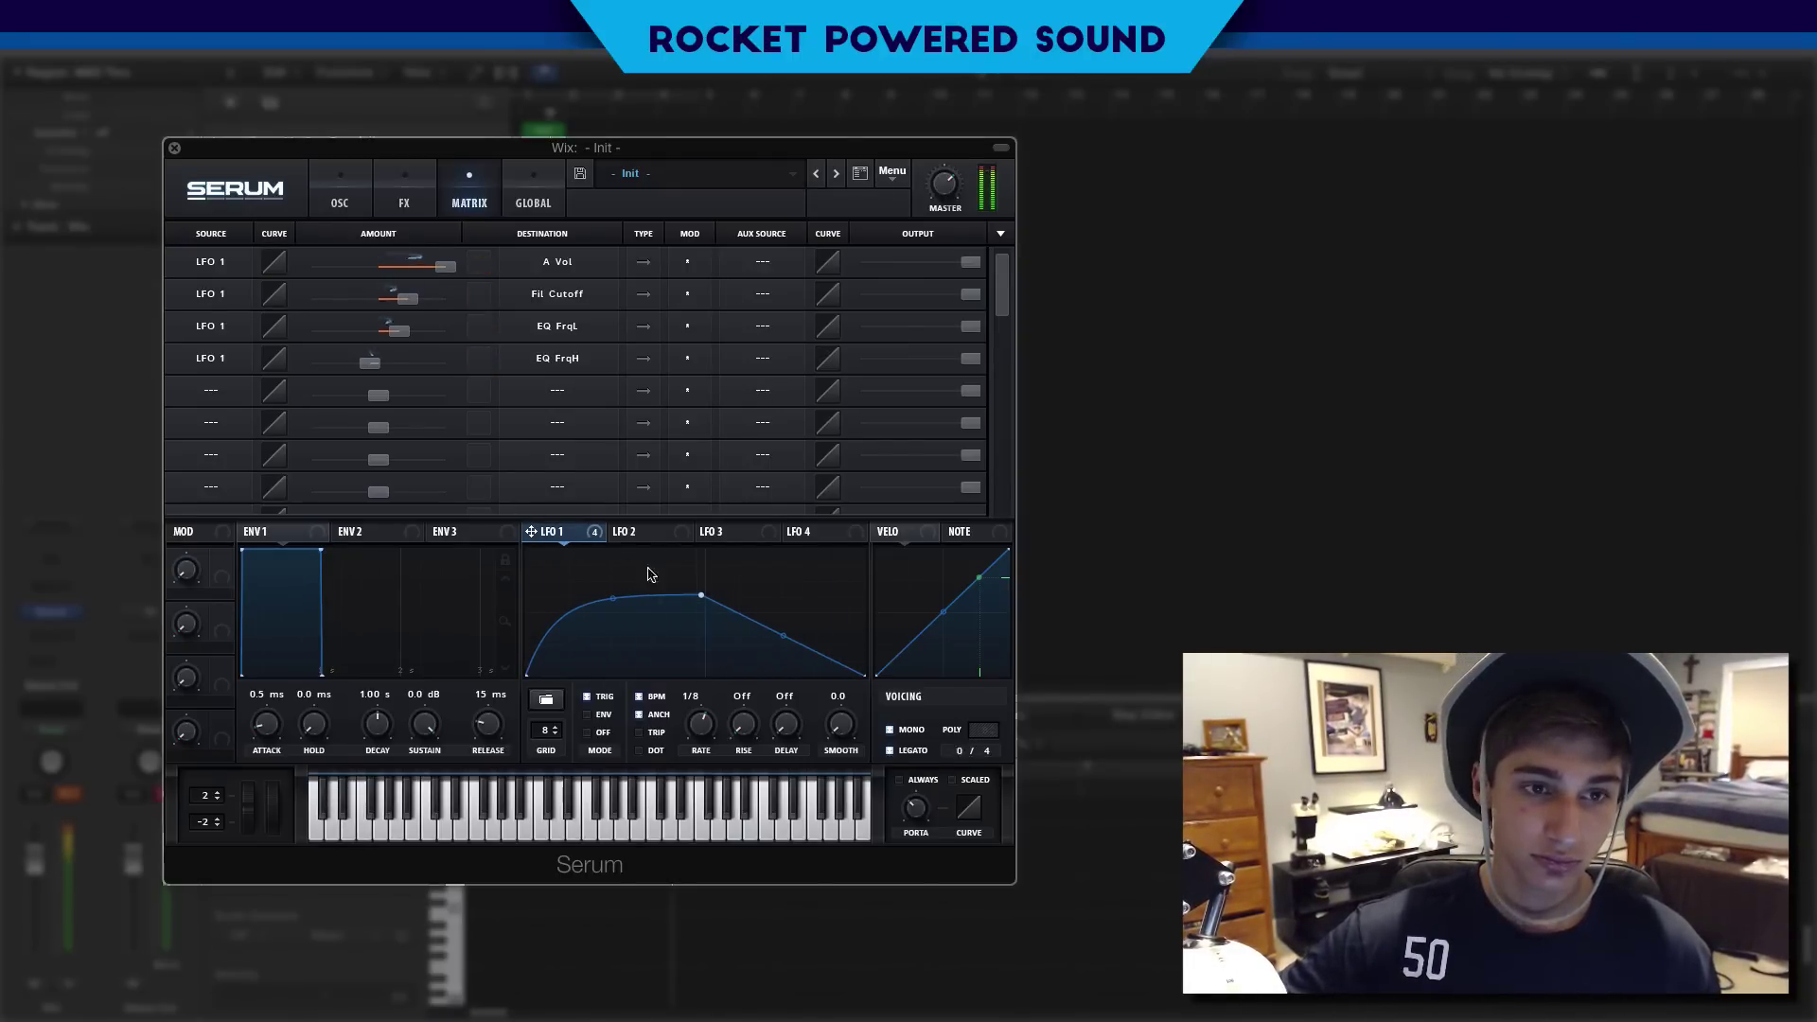
click(338, 195)
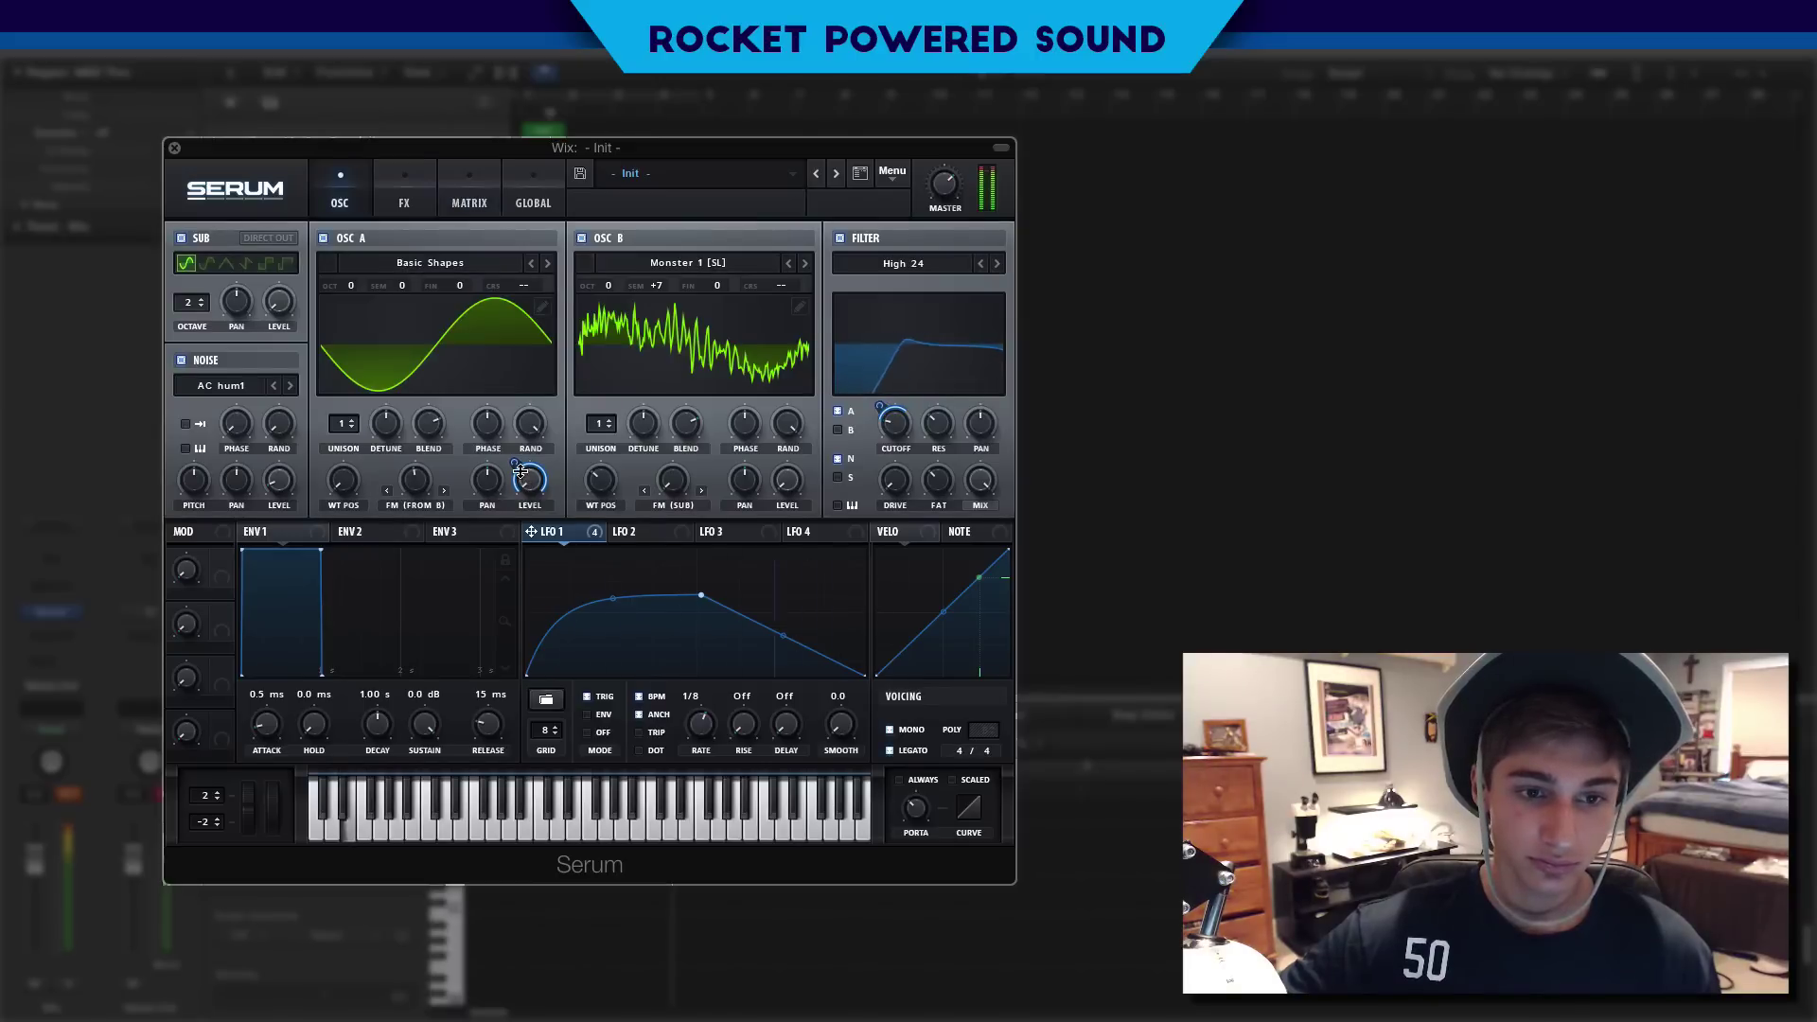
drag(518, 462, 521, 467)
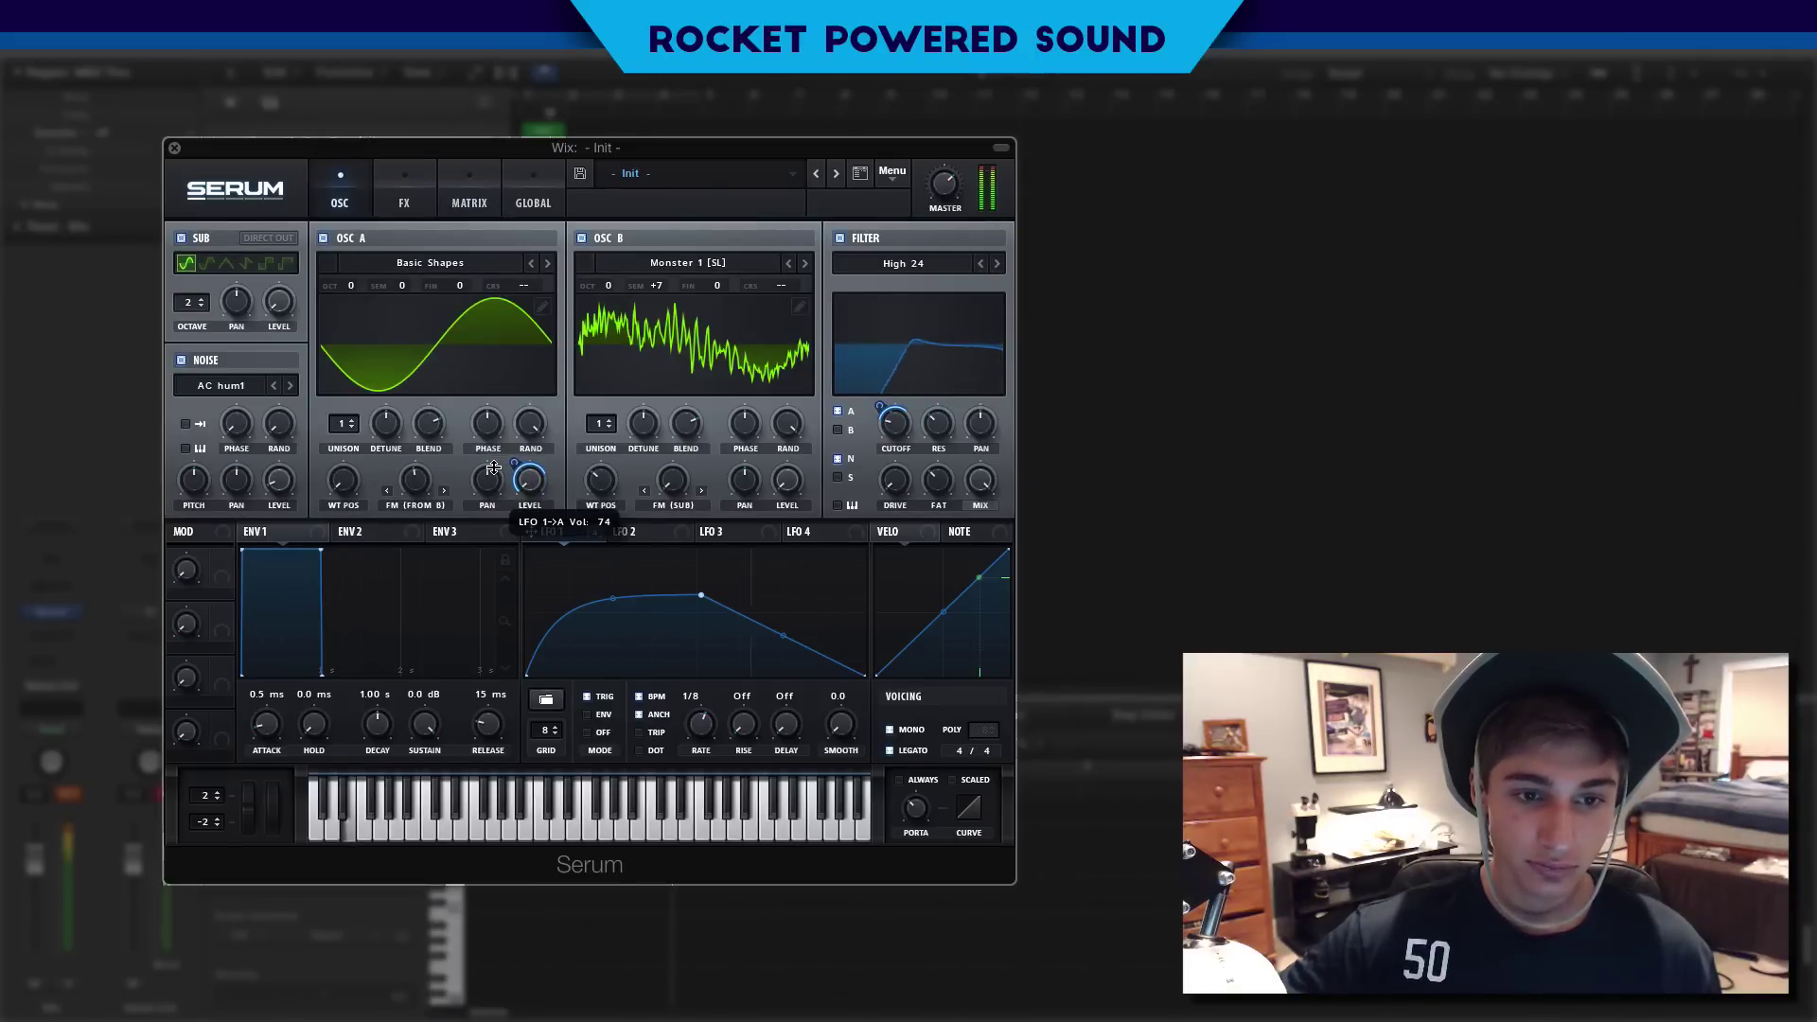
Step: Shape LFO 2 into descending steps: full level for the first eighth, about half level until three quarters, and zero for the rest
click(404, 196)
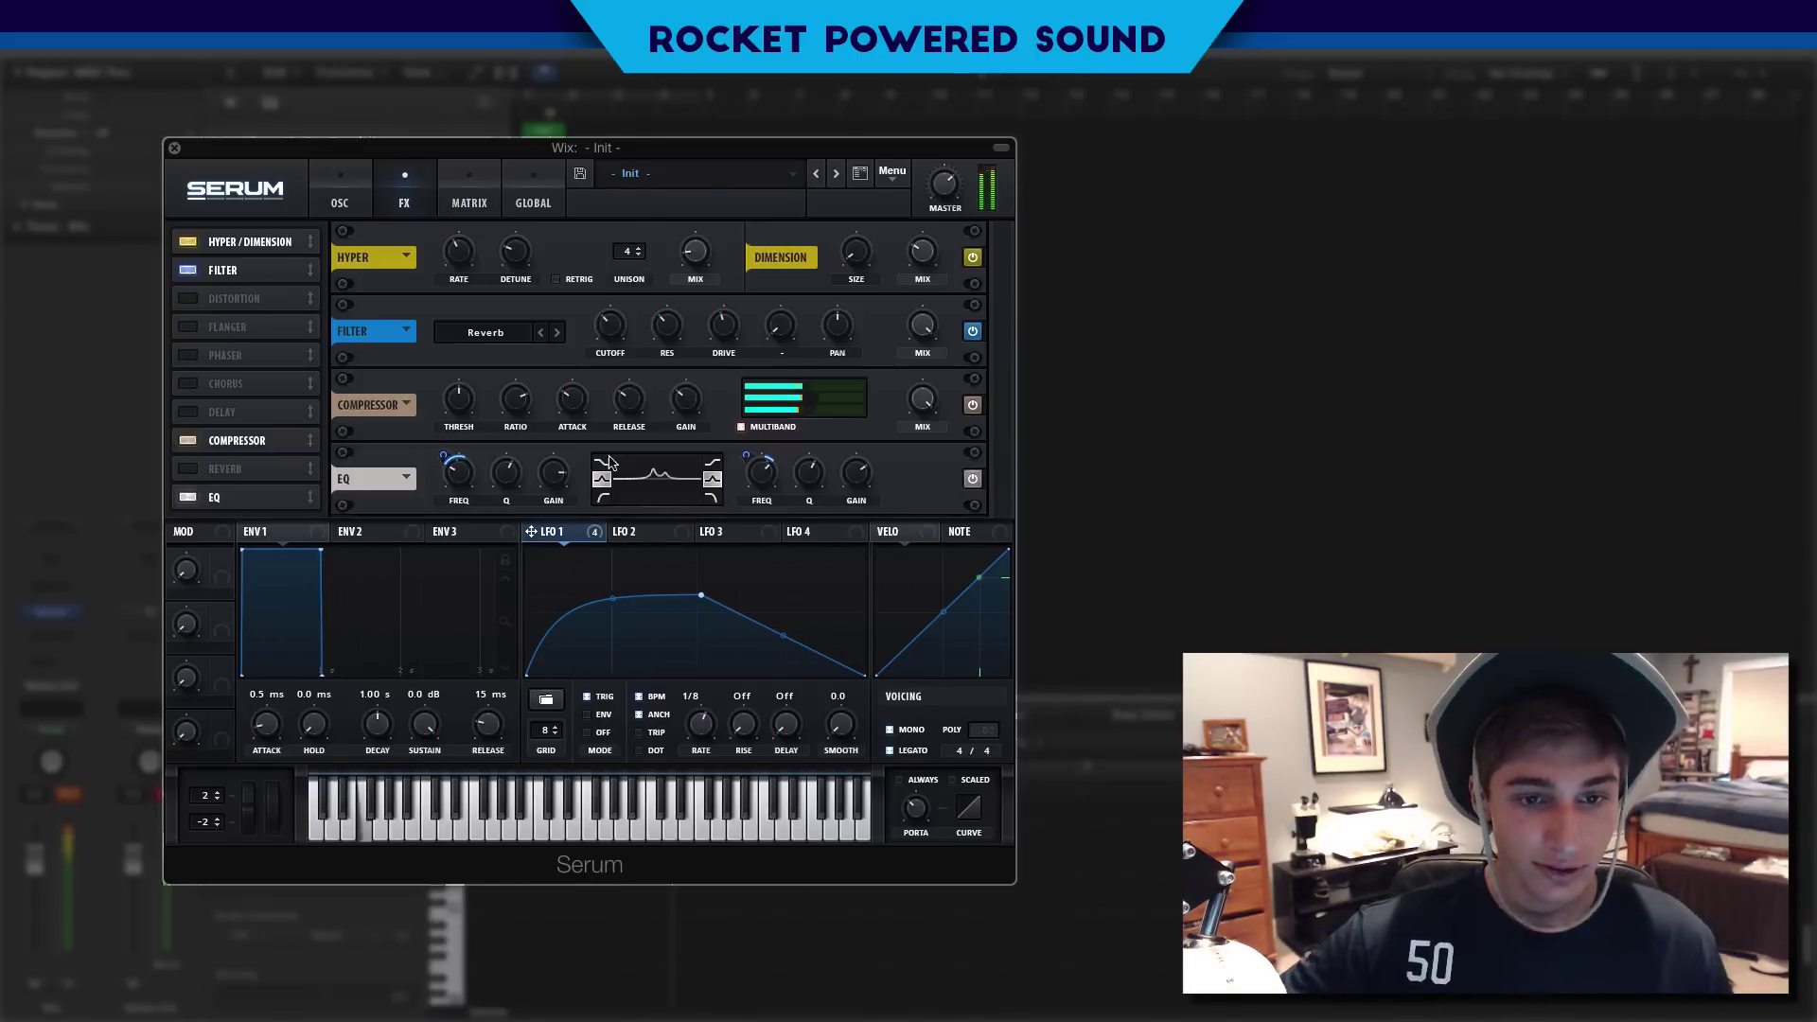
click(630, 531)
click(343, 194)
click(469, 194)
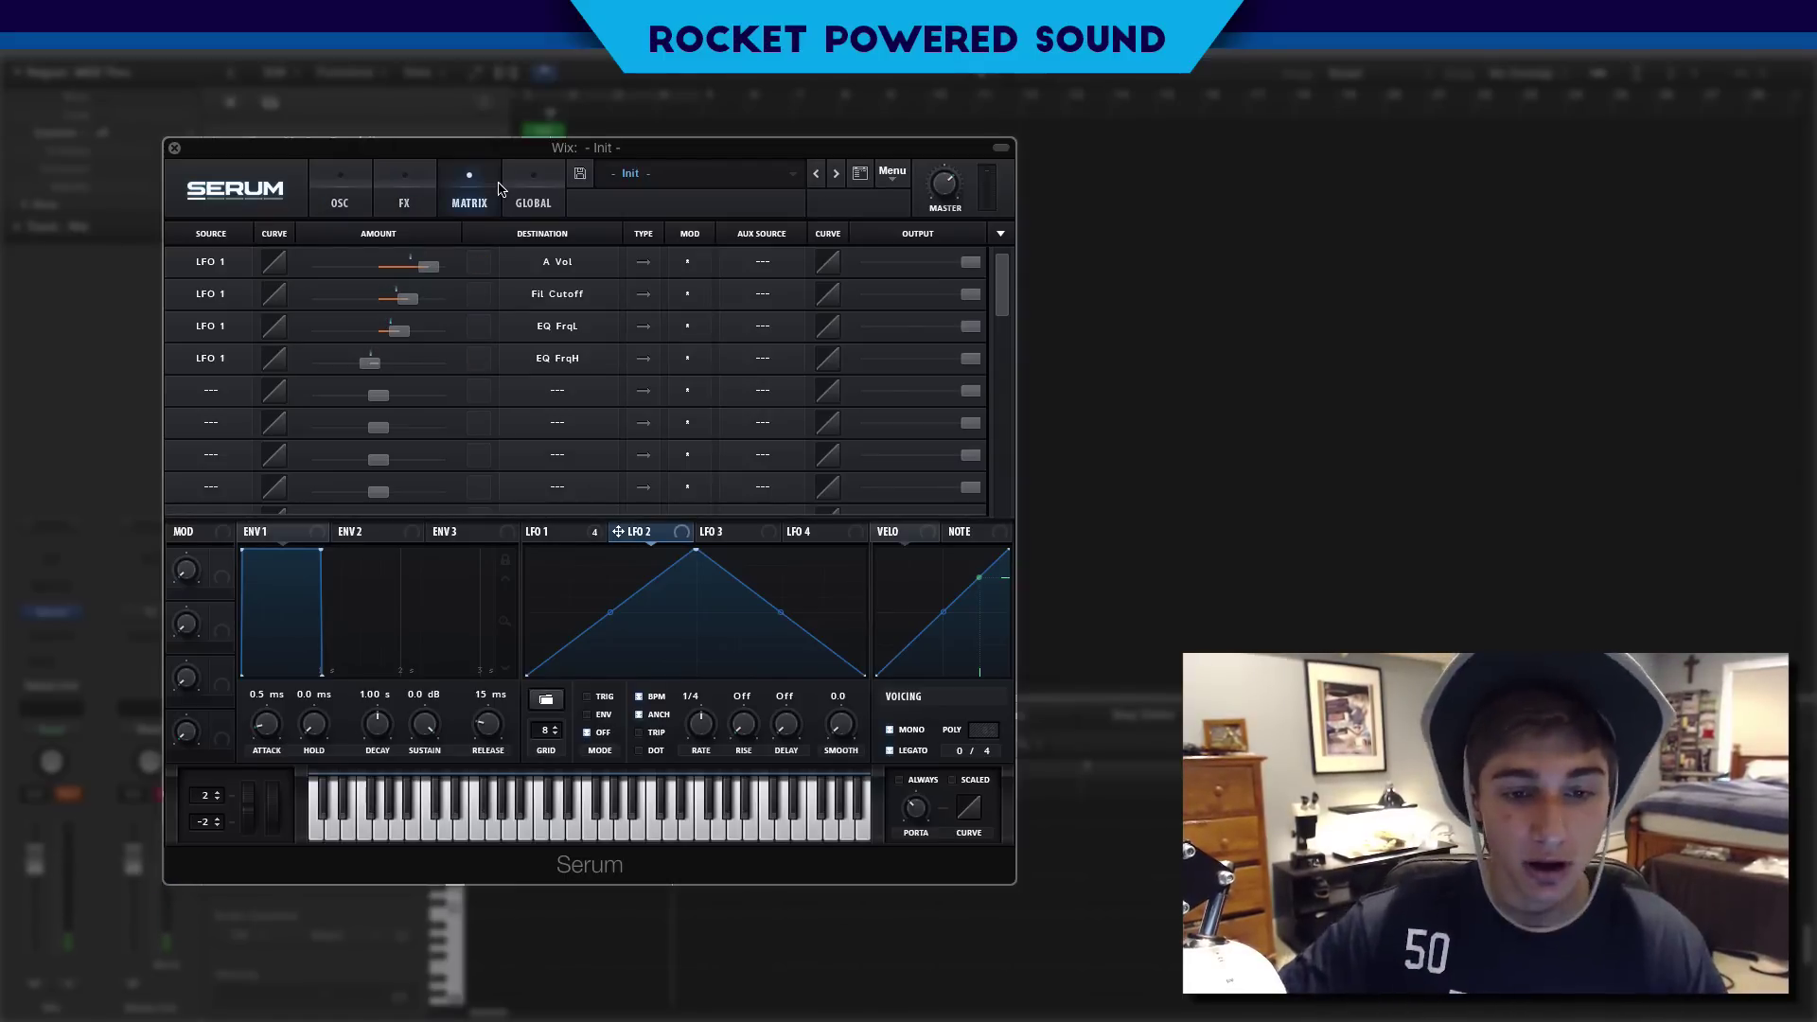
drag(696, 550, 568, 608)
double_click(632, 571)
double_click(782, 632)
drag(781, 632, 781, 613)
double_click(833, 660)
drag(823, 676, 782, 676)
Step: Add a modulation matrix row with LFO 2 as the source and LFO1 Rate as the destination
click(211, 390)
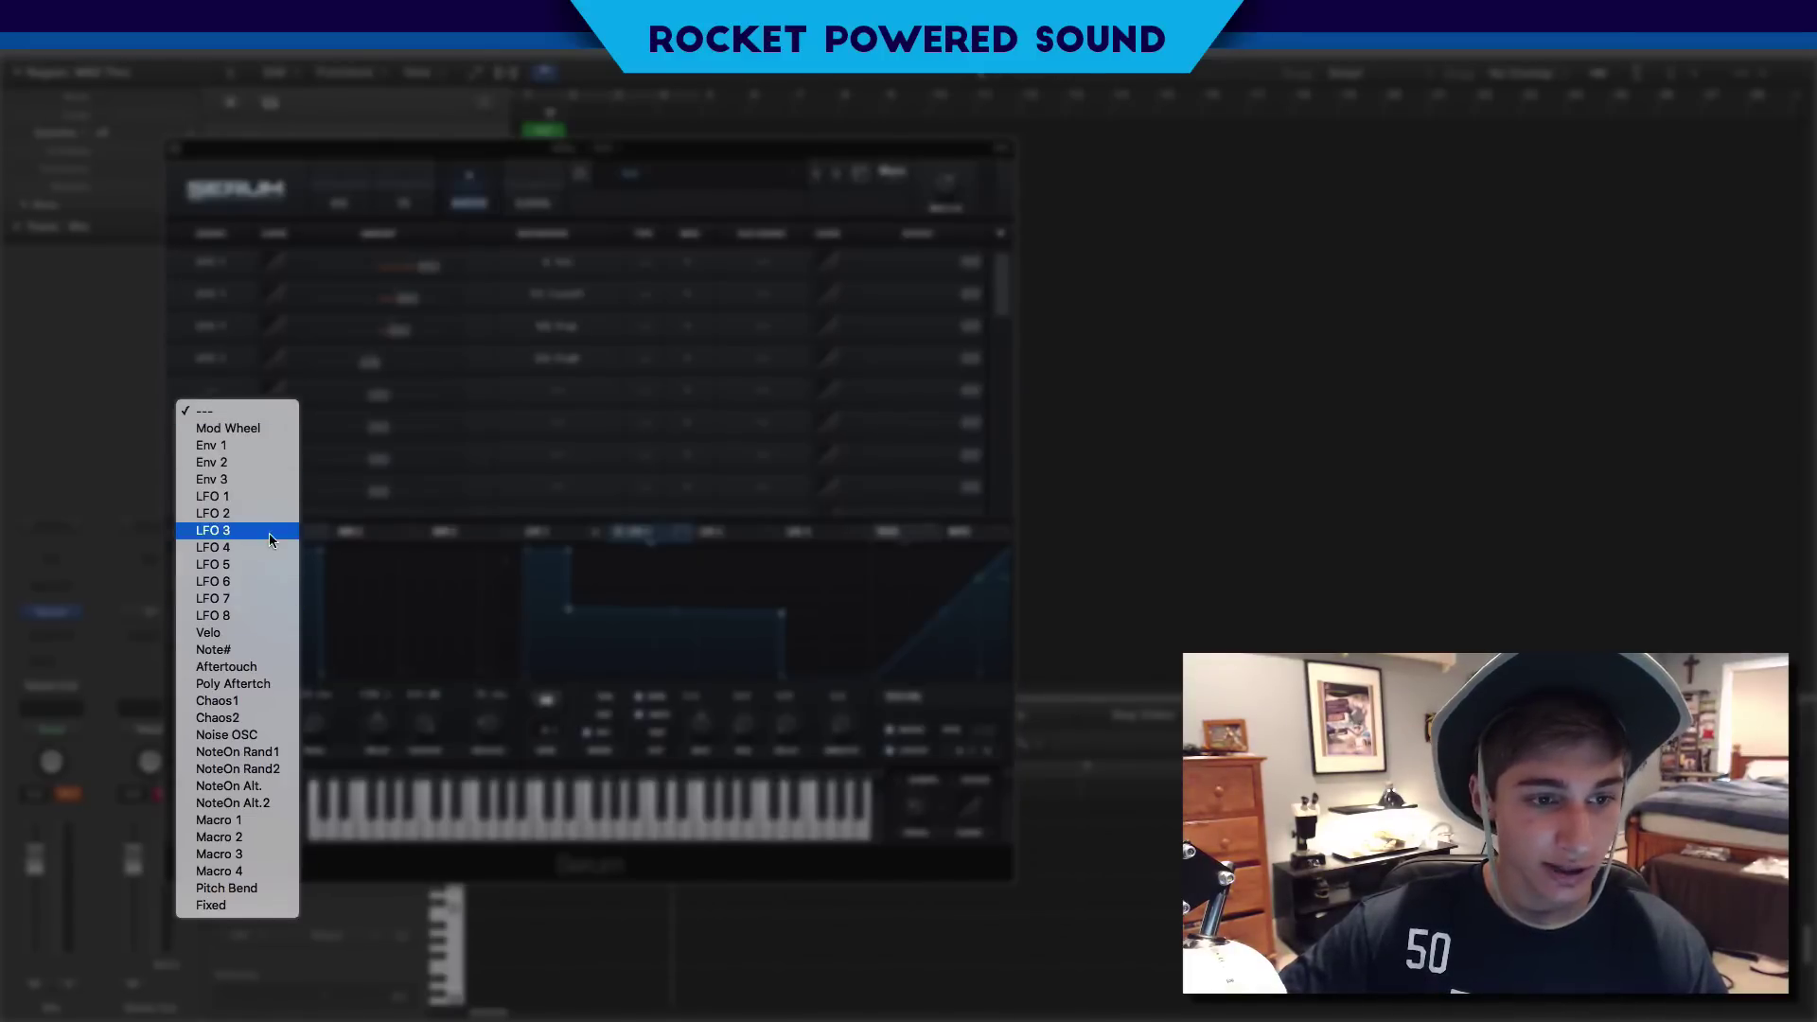
click(265, 512)
click(558, 390)
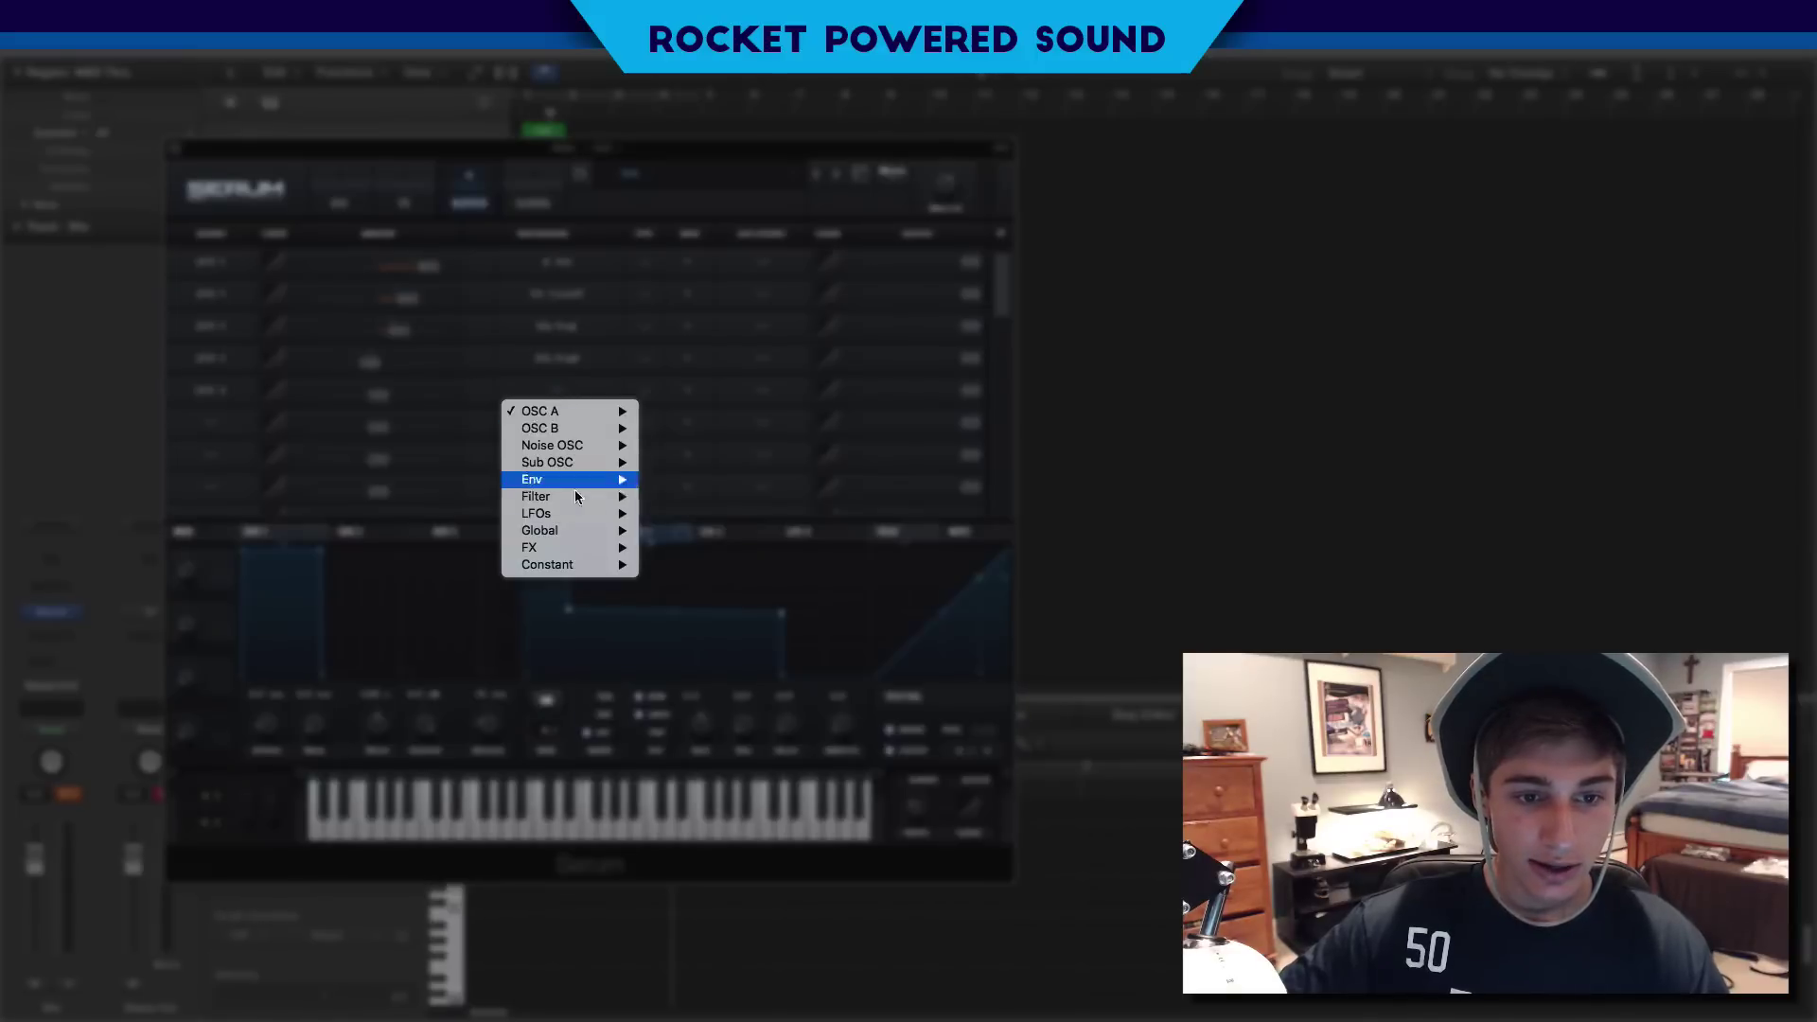
mouse_move(587, 516)
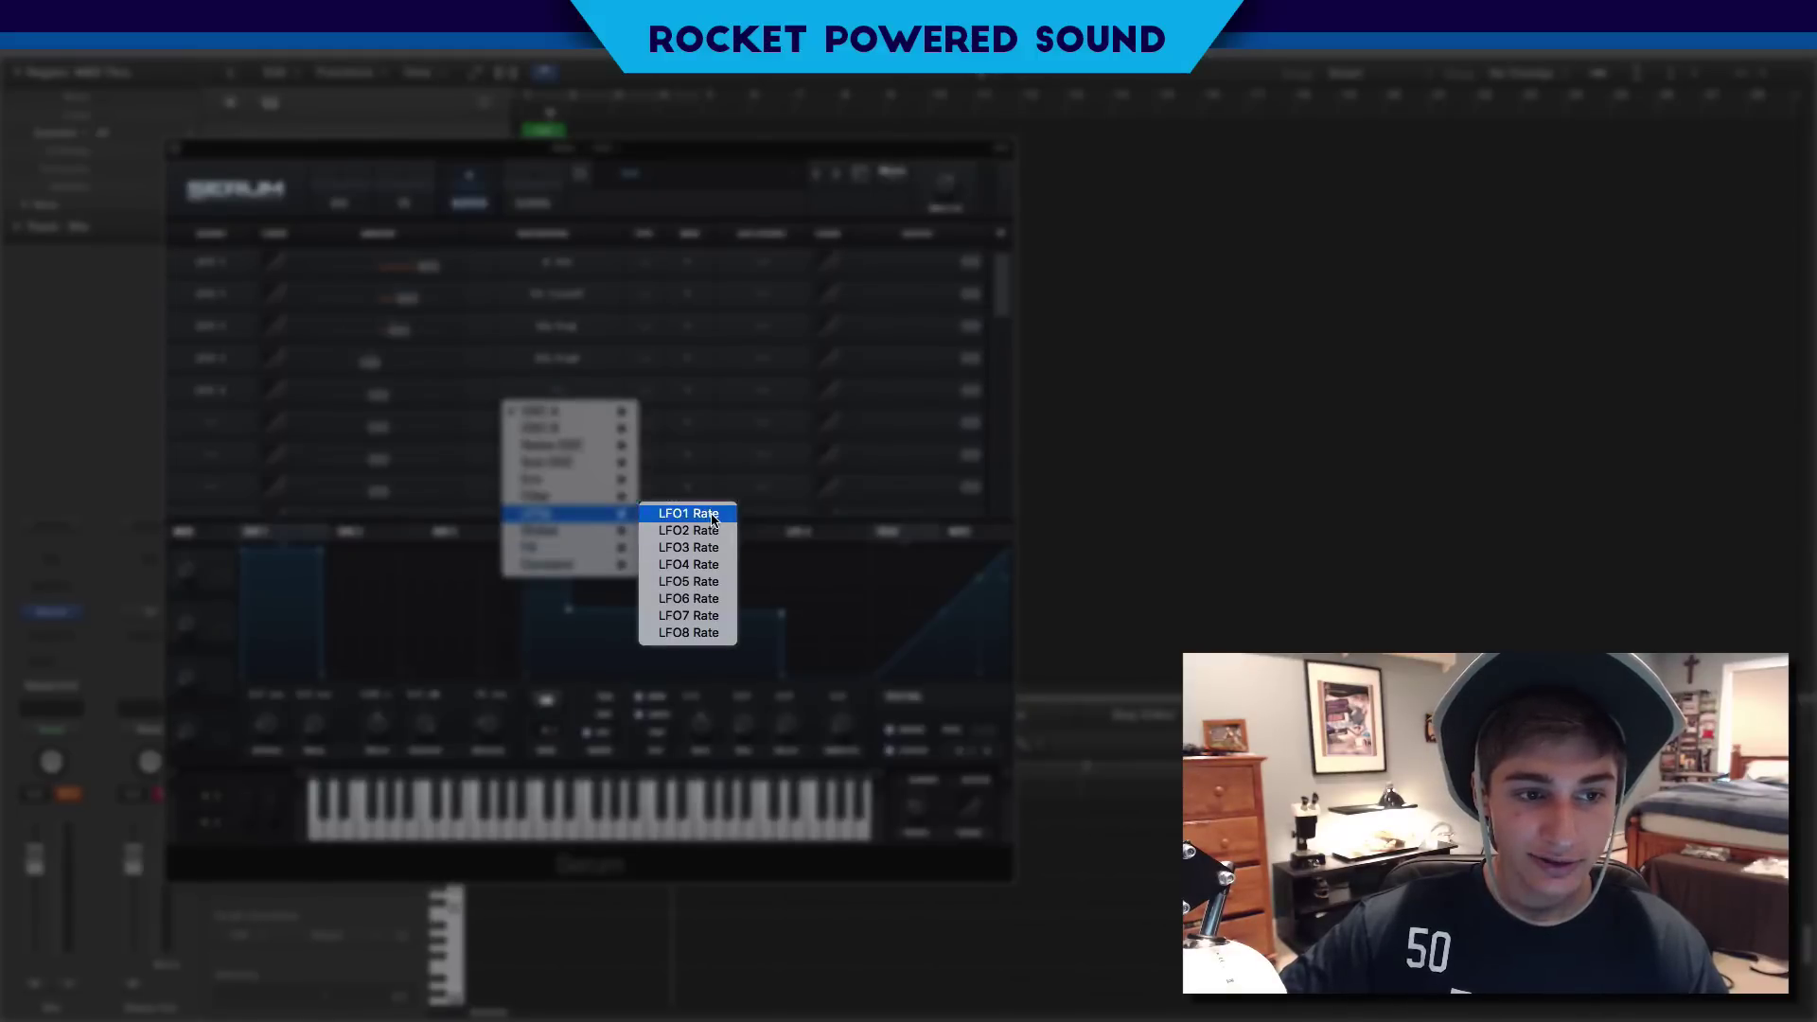
click(712, 518)
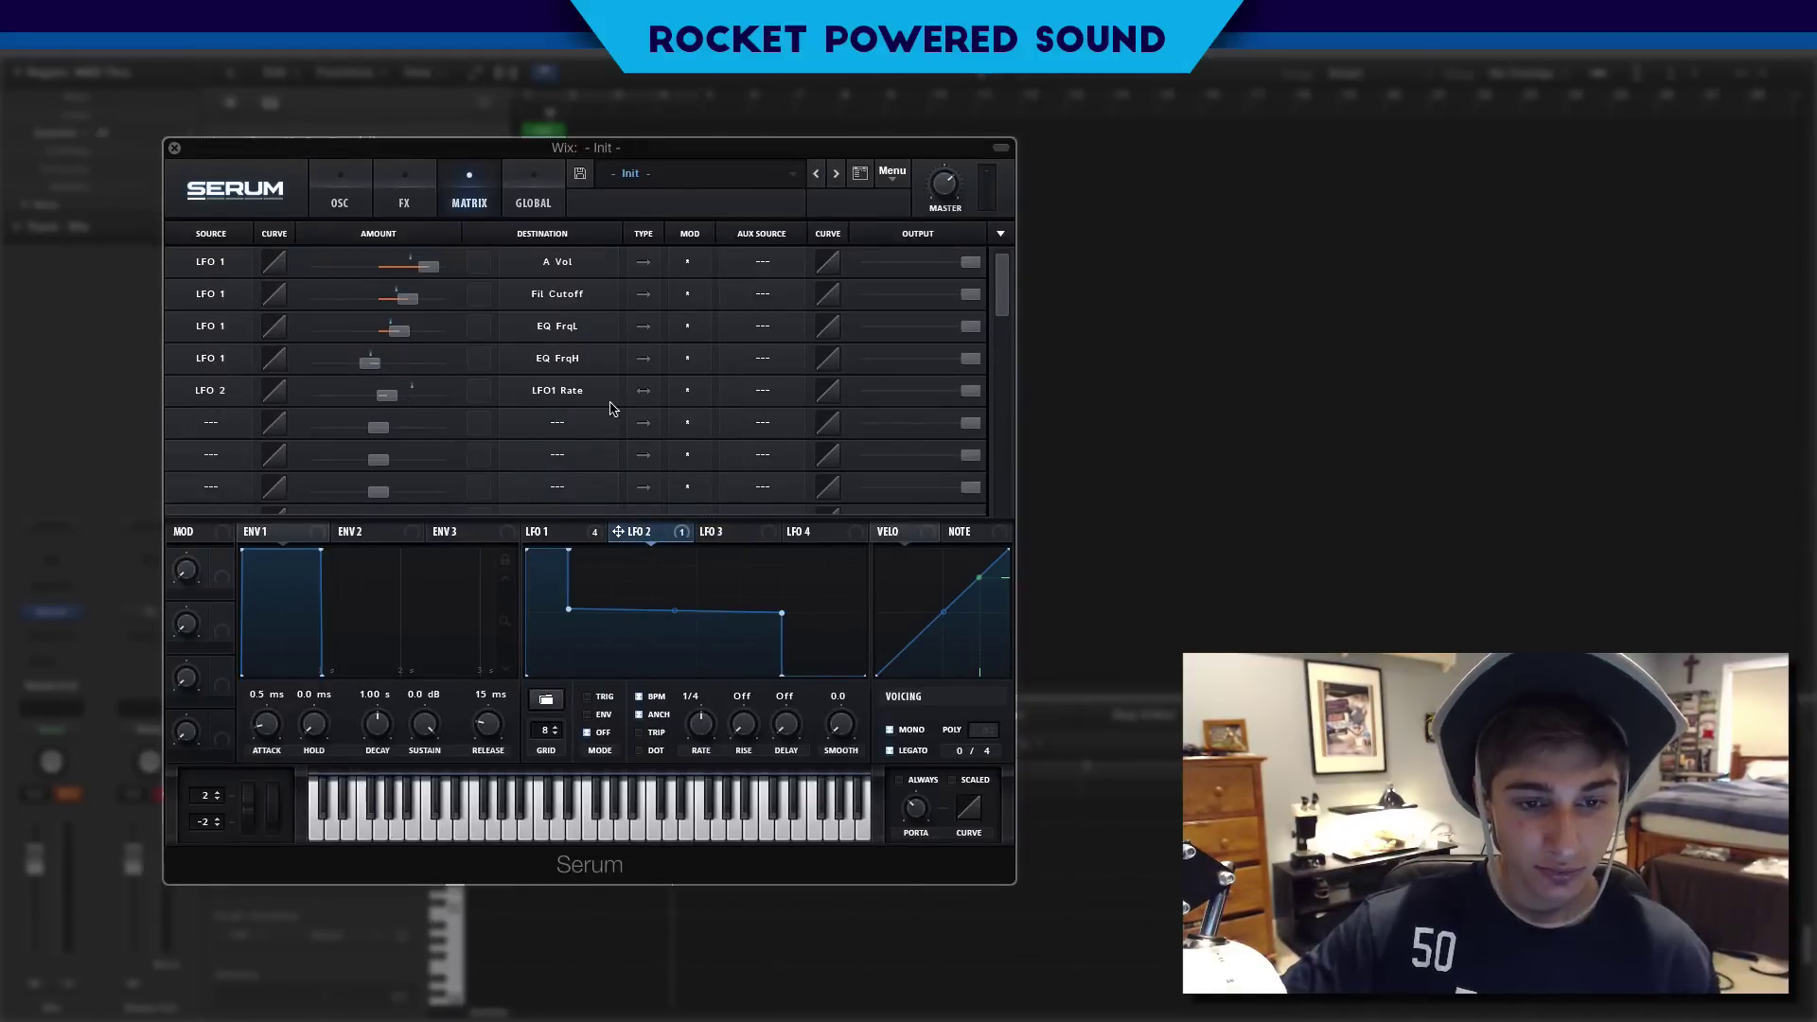
Step: Set LFO 2 to Trig mode with a rate of one bar
click(539, 531)
click(639, 531)
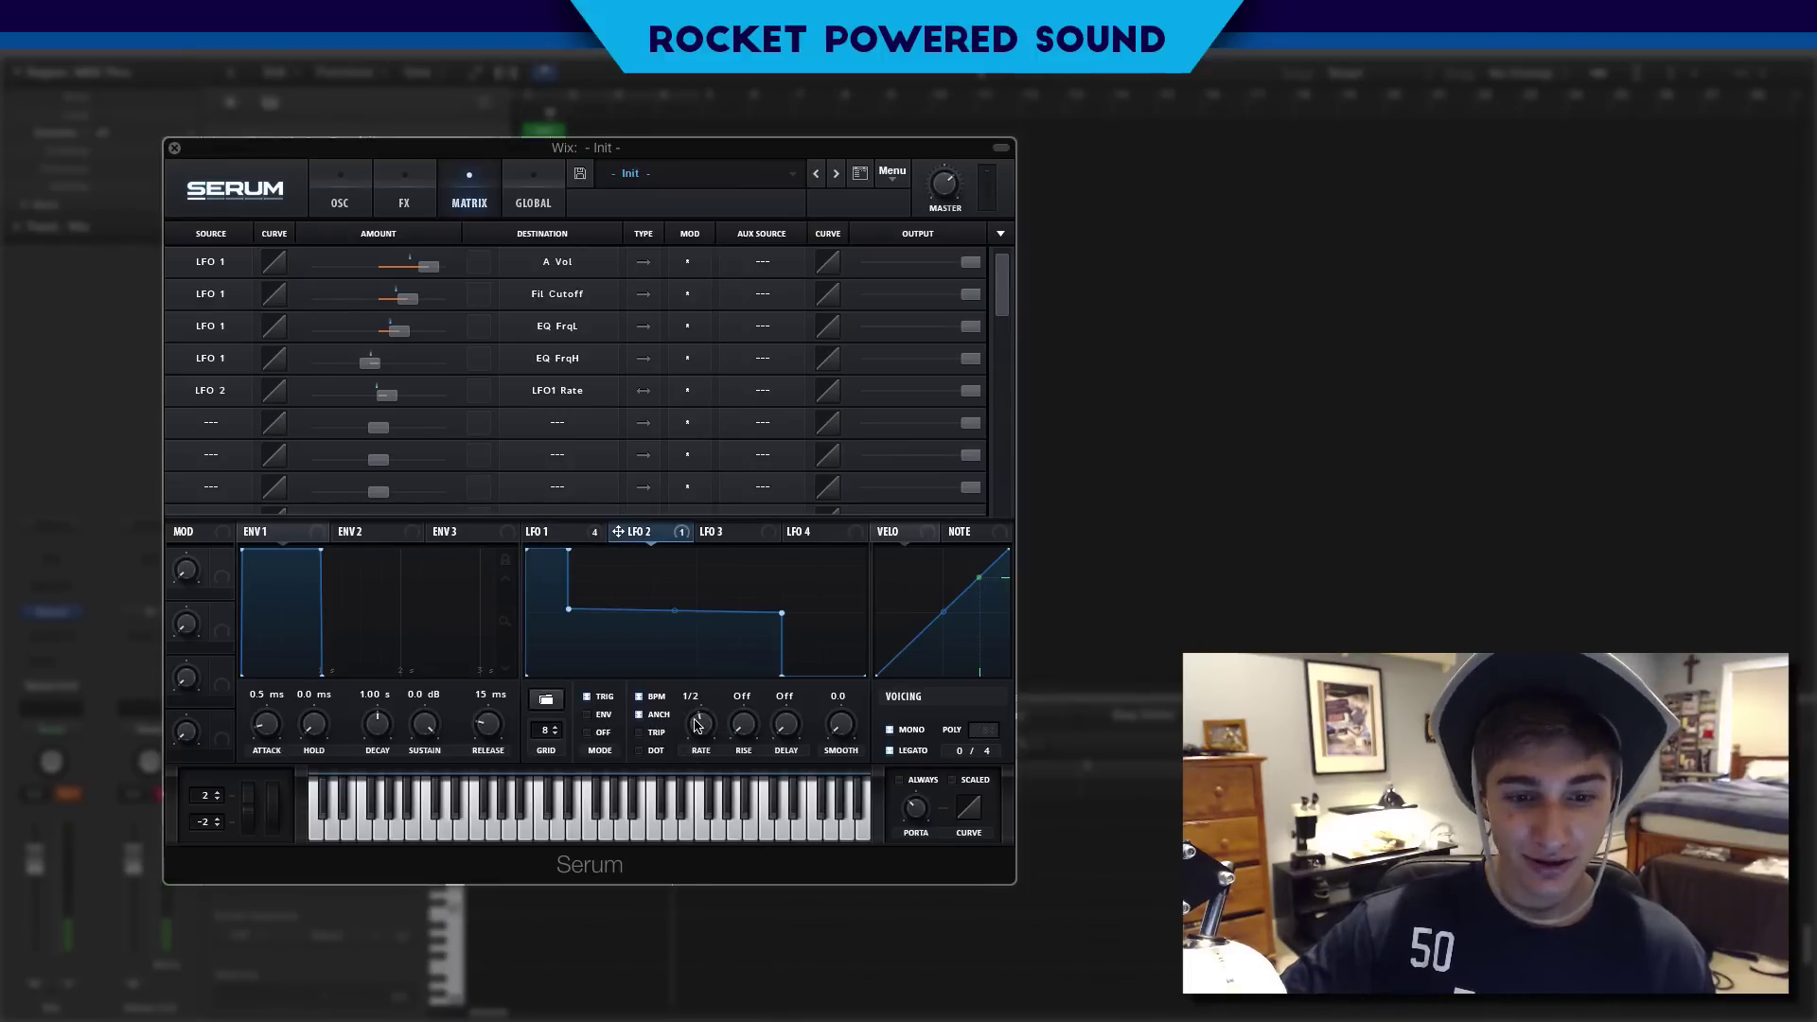
scroll(702, 735, up, 1)
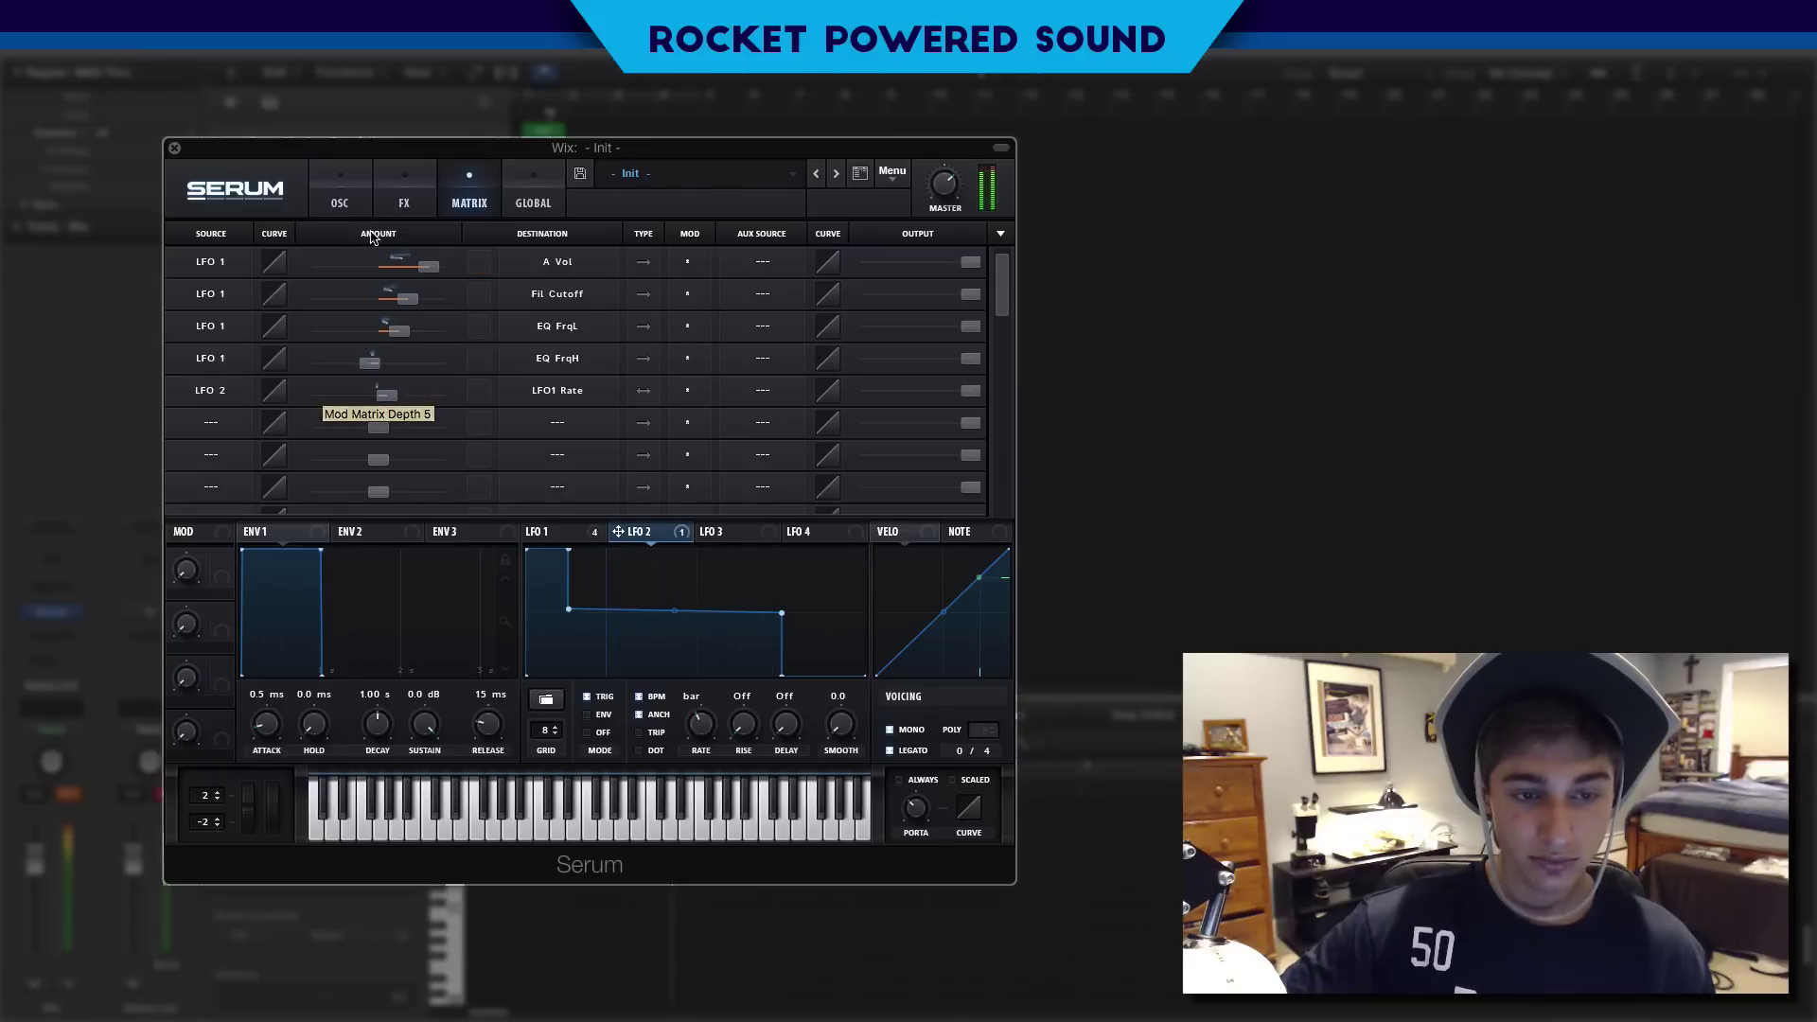
Step: Adjust the cutoff of the High 24 filter on the oscillator page
click(340, 194)
drag(894, 423, 883, 416)
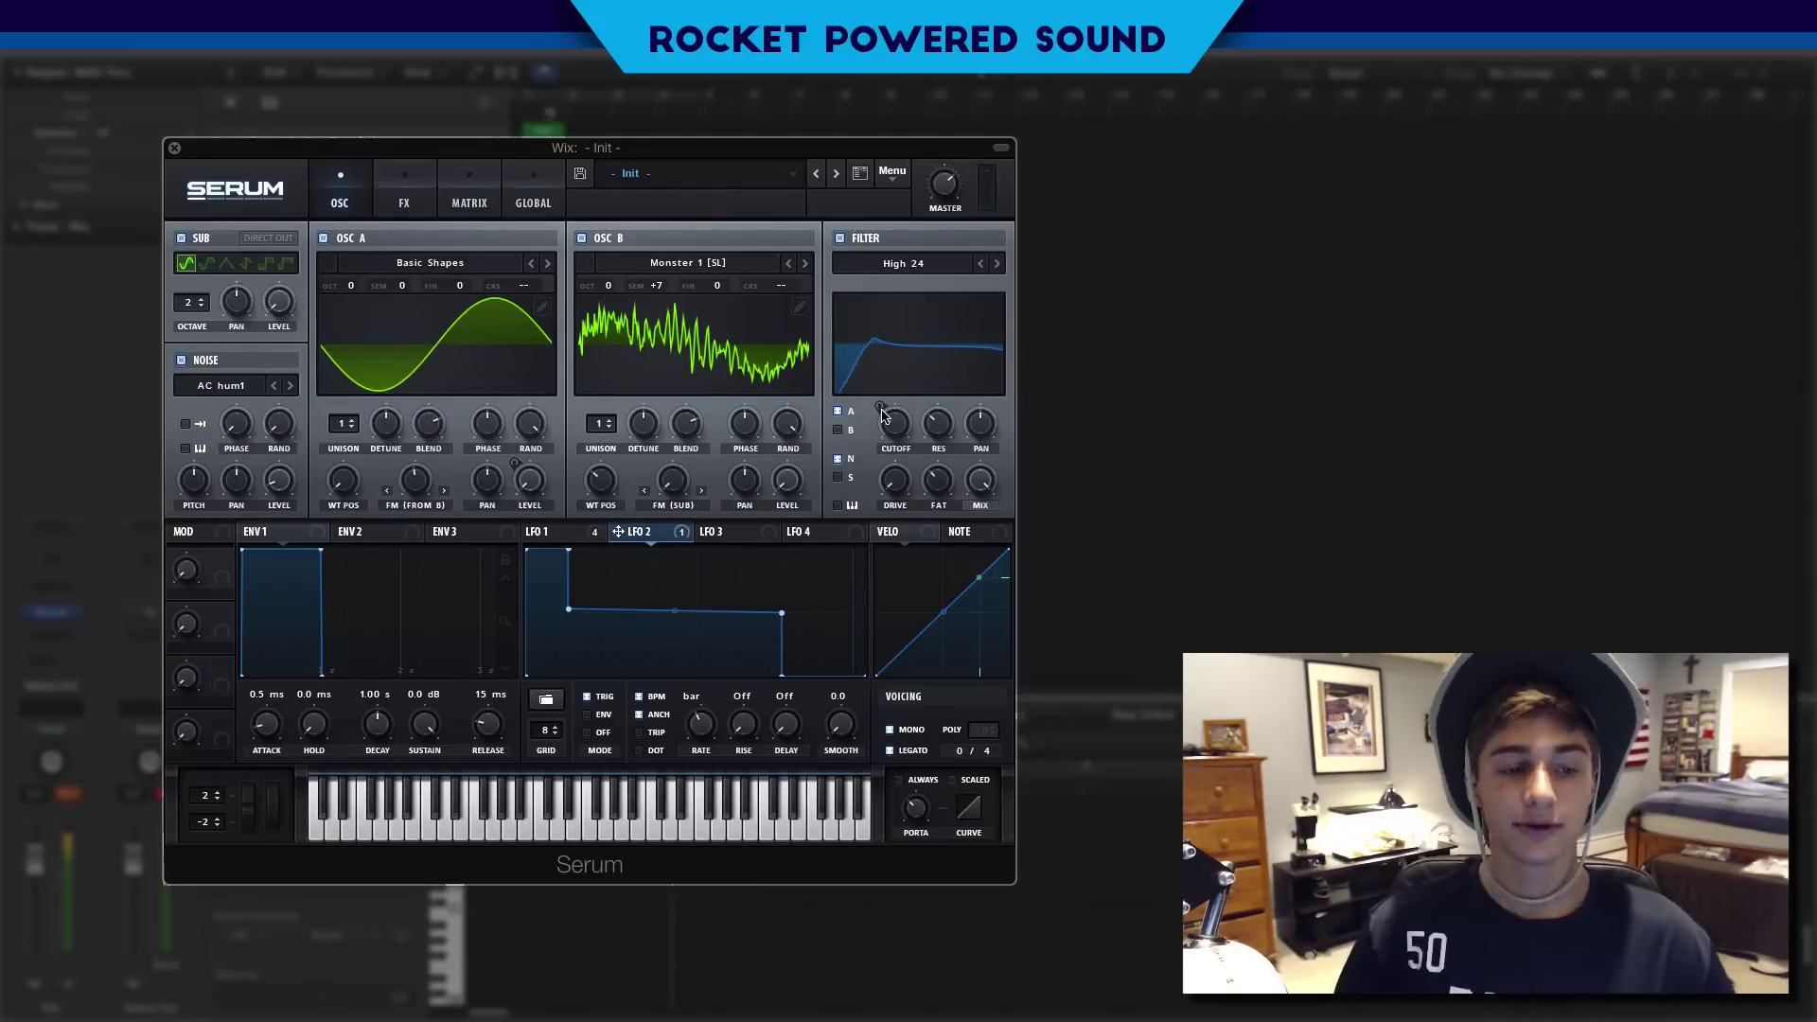